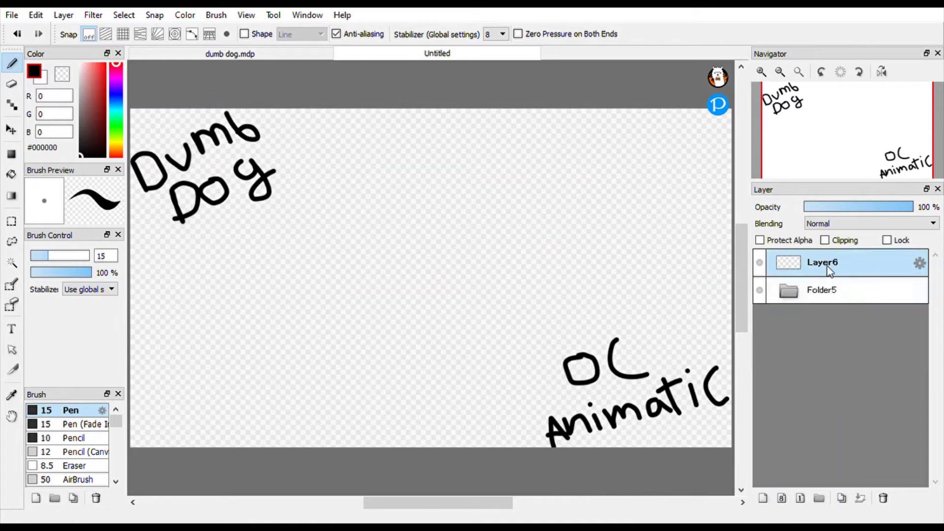
# Step: Sketch a small character with a round head, body, paws, pointed ear and eye above the "OC Animatic" lettering
pyautogui.moveTo(562, 240)
pyautogui.mouseDown()
pyautogui.moveTo(516, 263)
pyautogui.moveTo(602, 272)
pyautogui.moveTo(555, 216)
pyautogui.moveTo(520, 281)
pyautogui.moveTo(521, 271)
pyautogui.moveTo(501, 263)
pyautogui.moveTo(519, 295)
pyautogui.moveTo(521, 354)
pyautogui.moveTo(586, 334)
pyautogui.moveTo(576, 300)
pyautogui.moveTo(610, 310)
pyautogui.mouseUp()
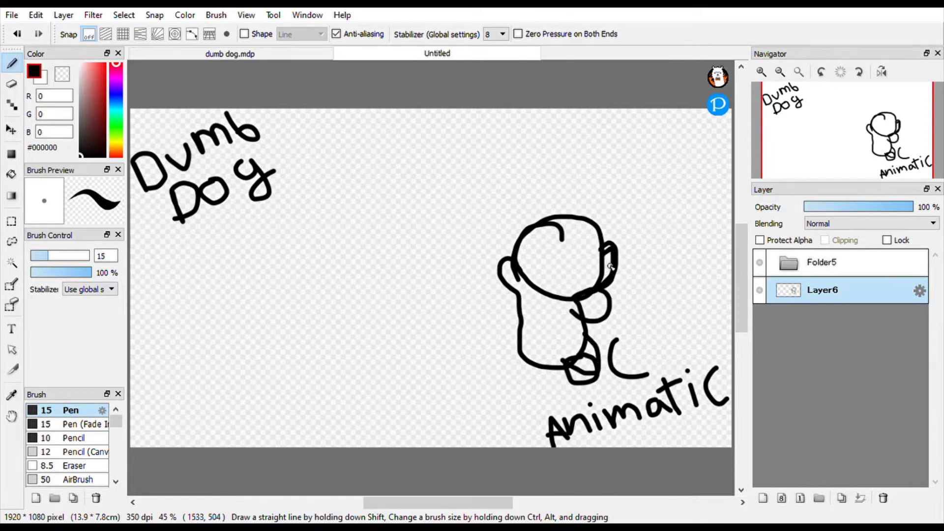
pyautogui.moveTo(554, 224)
pyautogui.mouseDown()
pyautogui.moveTo(523, 195)
pyautogui.moveTo(507, 219)
pyautogui.mouseUp()
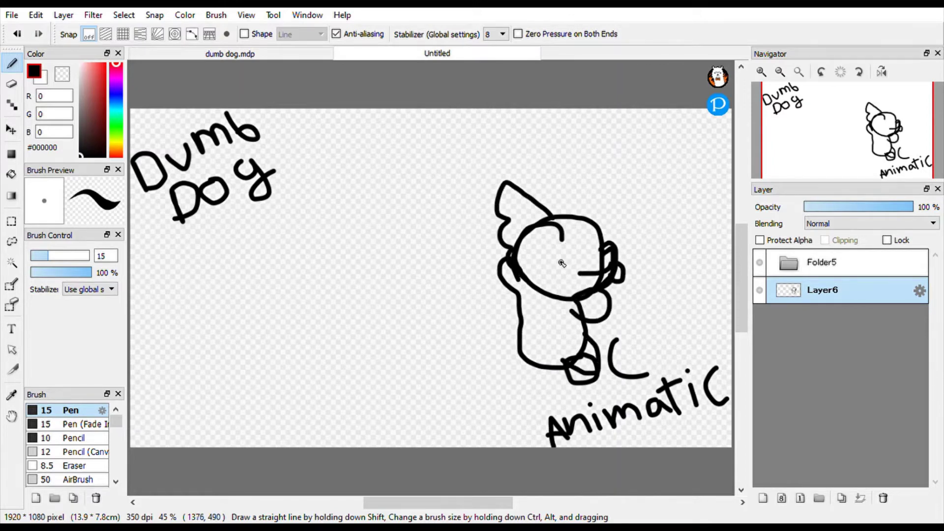
pyautogui.moveTo(561, 264); pyautogui.dragTo(563, 266)
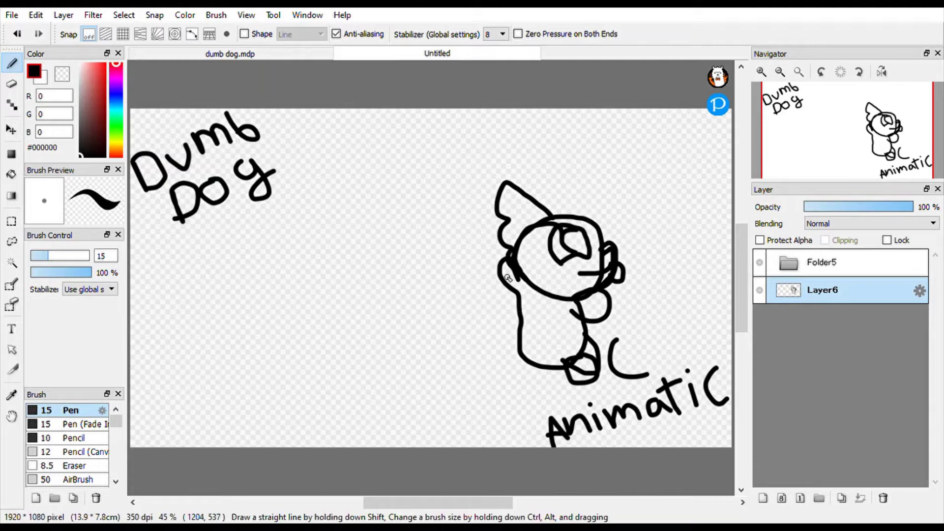
# Step: On a new layer, sketch a dog's head with a long swept-back ear, eye, mouth and collar, facing the small character
pyautogui.hotkey('ctrl', 'shift', 'n')
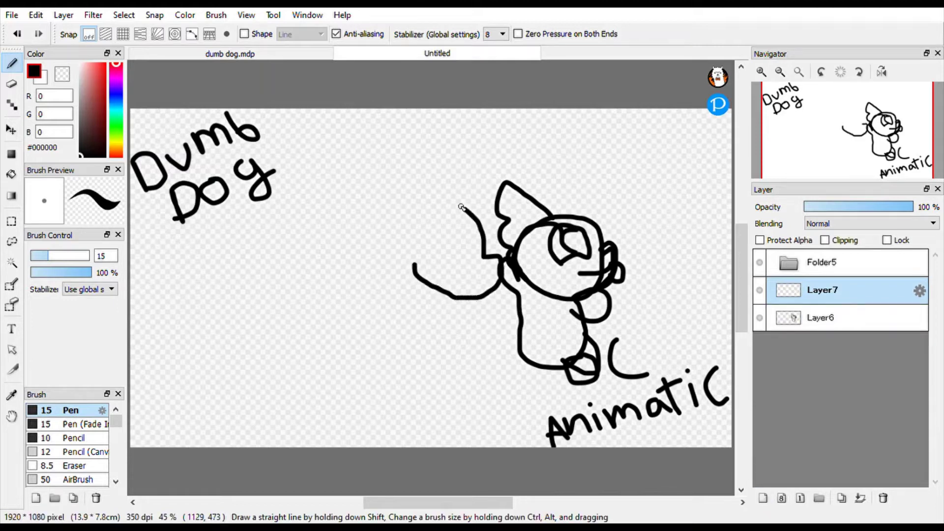
pyautogui.moveTo(461, 206)
pyautogui.mouseDown()
pyautogui.moveTo(404, 221)
pyautogui.moveTo(473, 307)
pyautogui.moveTo(501, 283)
pyautogui.mouseUp()
pyautogui.moveTo(420, 196)
pyautogui.mouseDown()
pyautogui.moveTo(355, 209)
pyautogui.moveTo(393, 260)
pyautogui.mouseUp()
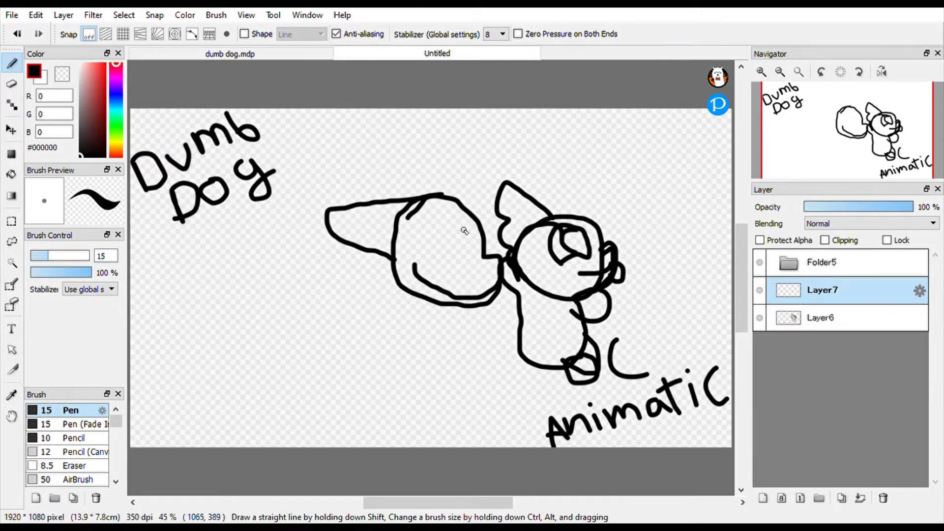
pyautogui.moveTo(465, 230)
pyautogui.mouseDown()
pyautogui.moveTo(423, 246)
pyautogui.moveTo(464, 225)
pyautogui.moveTo(473, 237)
pyautogui.moveTo(467, 282)
pyautogui.moveTo(450, 248)
pyautogui.mouseUp()
pyautogui.hotkey('ctrl', 'z')
pyautogui.moveTo(393, 256)
pyautogui.mouseDown()
pyautogui.moveTo(395, 297)
pyautogui.moveTo(418, 320)
pyautogui.moveTo(401, 301)
pyautogui.mouseUp()
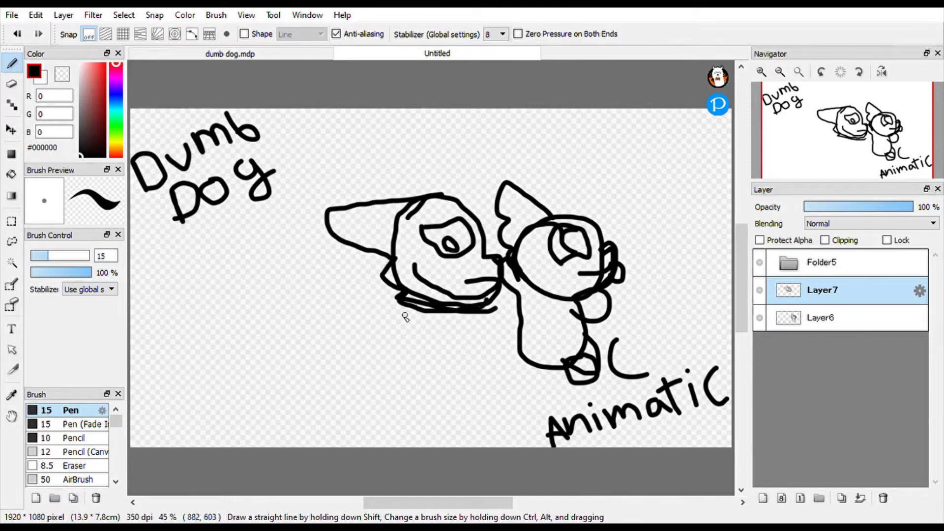
# Step: Sketch the dog's chest, body, raised front paw, long fluffy tail and legs below the head
pyautogui.moveTo(424, 352)
pyautogui.mouseDown()
pyautogui.moveTo(384, 317)
pyautogui.moveTo(425, 337)
pyautogui.moveTo(365, 348)
pyautogui.moveTo(485, 372)
pyautogui.mouseUp()
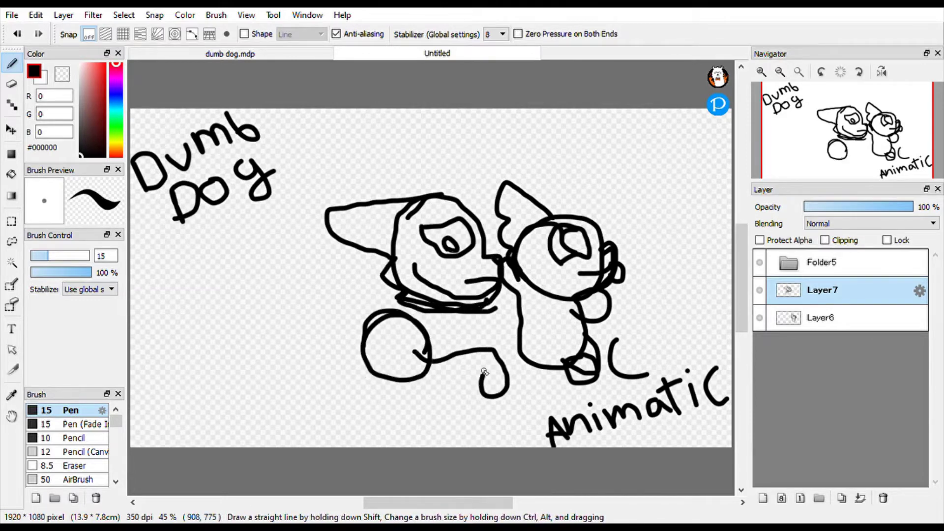
pyautogui.moveTo(315, 360)
pyautogui.mouseDown()
pyautogui.moveTo(341, 317)
pyautogui.moveTo(319, 319)
pyautogui.moveTo(276, 274)
pyautogui.moveTo(184, 240)
pyautogui.moveTo(249, 313)
pyautogui.moveTo(296, 305)
pyautogui.moveTo(232, 243)
pyautogui.moveTo(199, 274)
pyautogui.mouseUp()
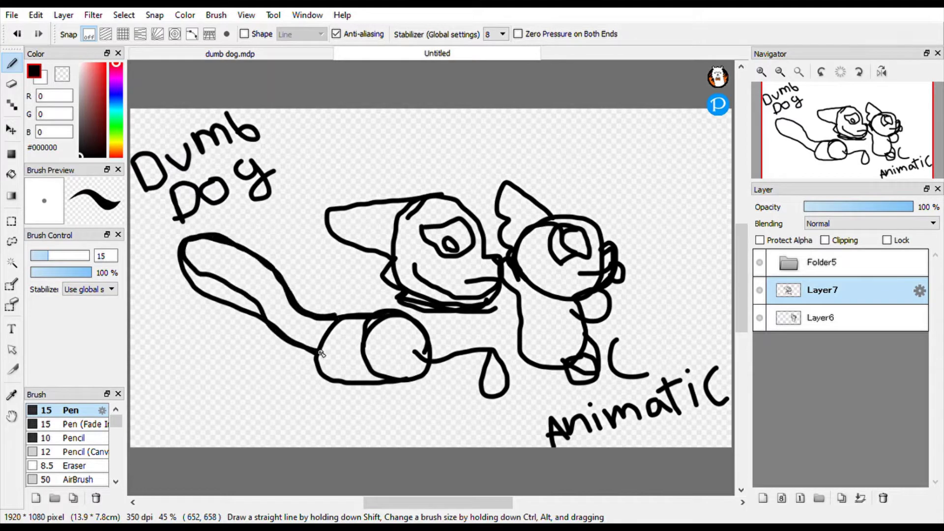
pyautogui.moveTo(270, 267); pyautogui.dragTo(224, 237)
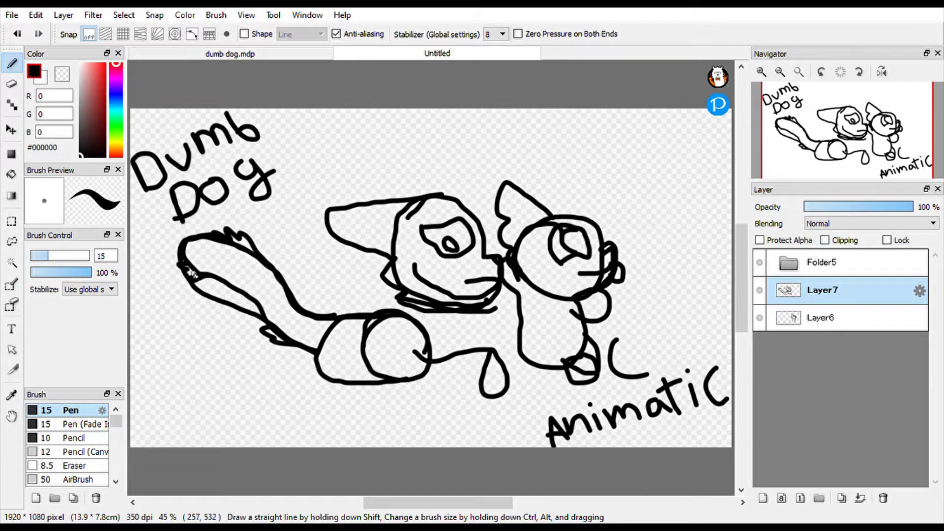
pyautogui.moveTo(352, 362)
pyautogui.mouseDown()
pyautogui.moveTo(319, 395)
pyautogui.moveTo(318, 349)
pyautogui.mouseUp()
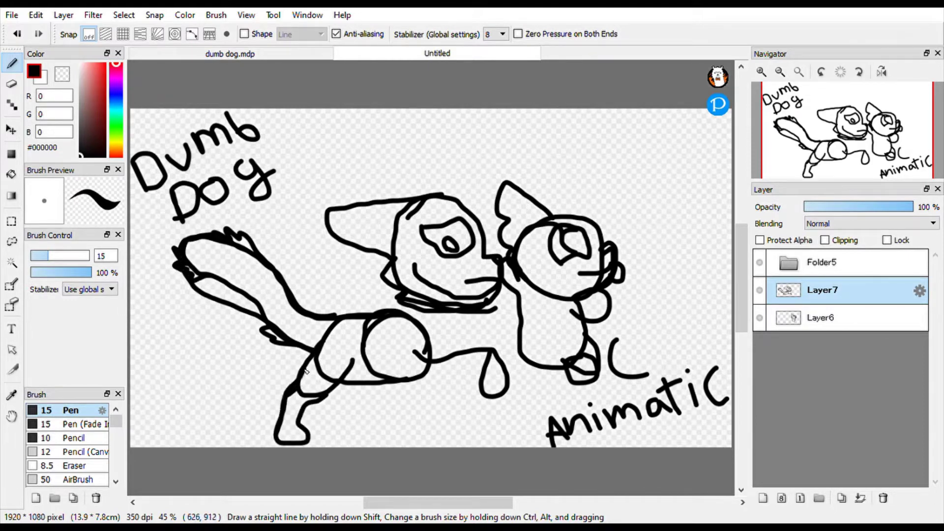
pyautogui.moveTo(426, 373); pyautogui.dragTo(443, 396)
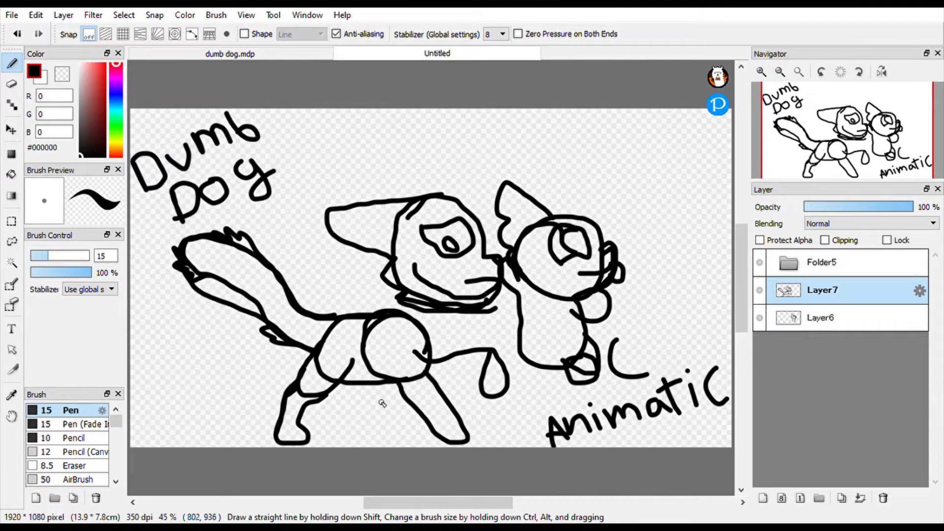
# Step: Move the dog sketch slightly up and to the right, closer to the small character
pyautogui.click(11, 129)
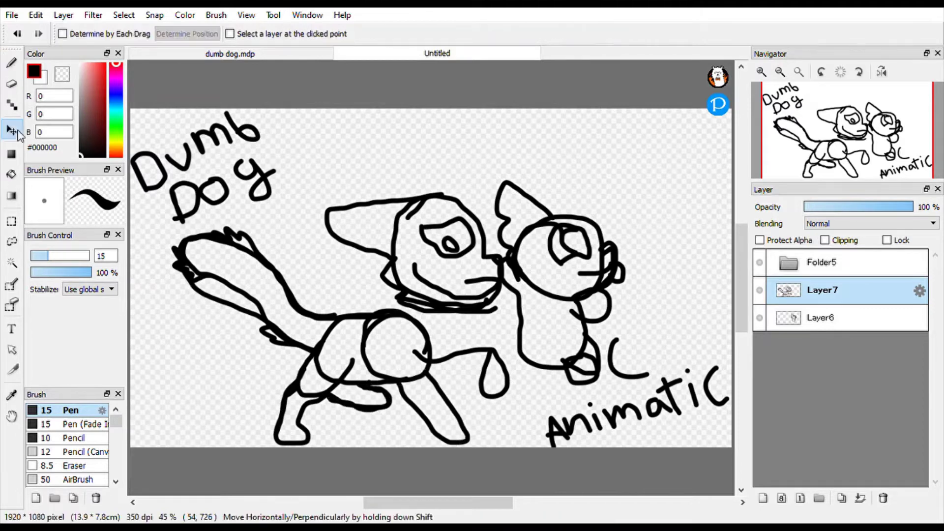
pyautogui.moveTo(279, 264); pyautogui.dragTo(285, 247)
pyautogui.press('b')
# Step: On a new layer beneath both characters, sketch a ground line across the canvas with grass tufts and a crack
pyautogui.hotkey('ctrl', 'shift', 'n')
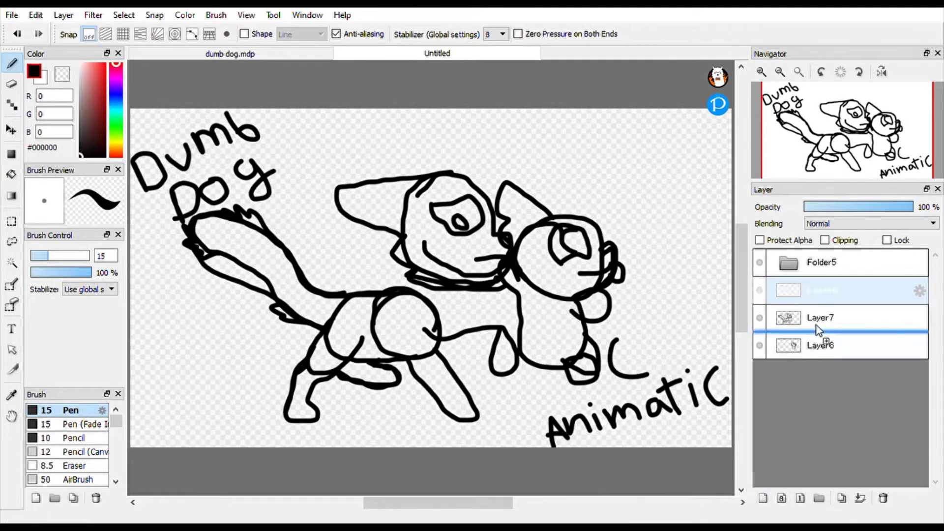
pyautogui.moveTo(131, 419); pyautogui.dragTo(731, 403)
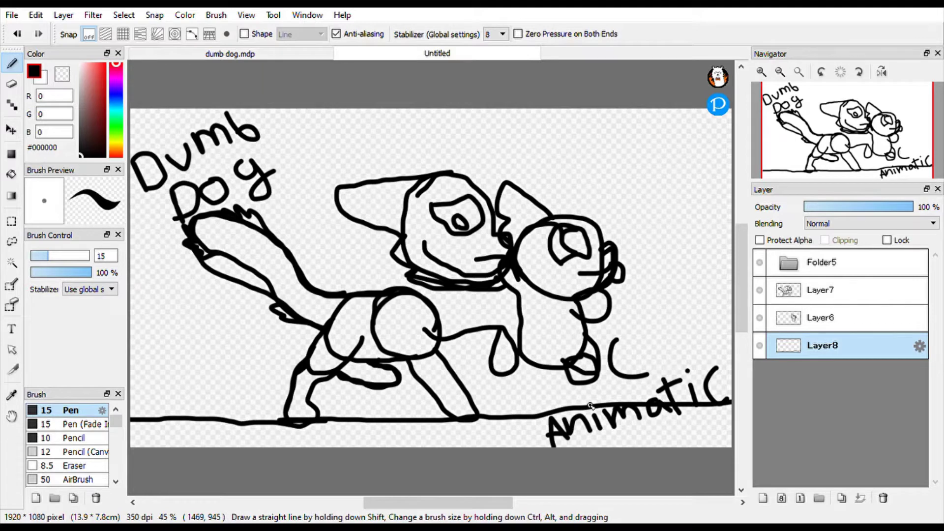
pyautogui.moveTo(590, 406); pyautogui.dragTo(662, 400)
pyautogui.moveTo(181, 418); pyautogui.dragTo(201, 380)
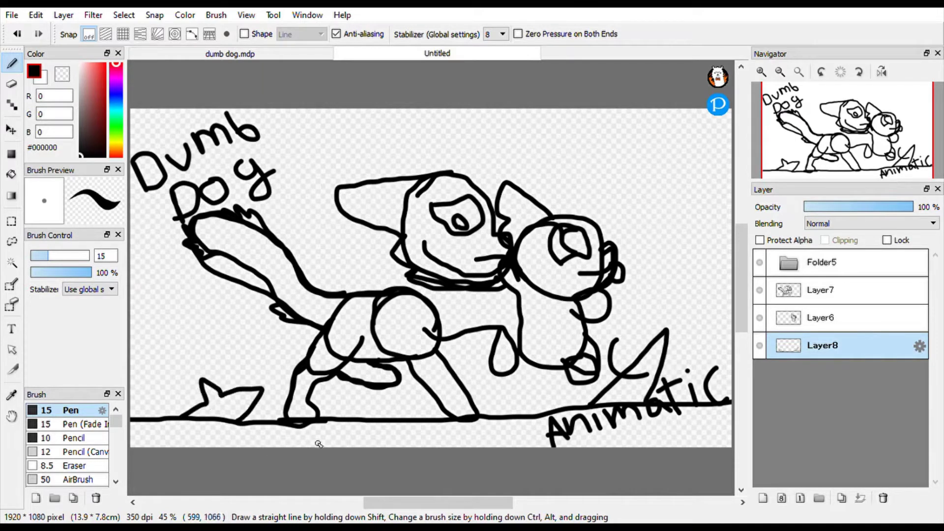
pyautogui.moveTo(347, 421)
pyautogui.mouseDown()
pyautogui.moveTo(363, 437)
pyautogui.moveTo(377, 424)
pyautogui.mouseUp()
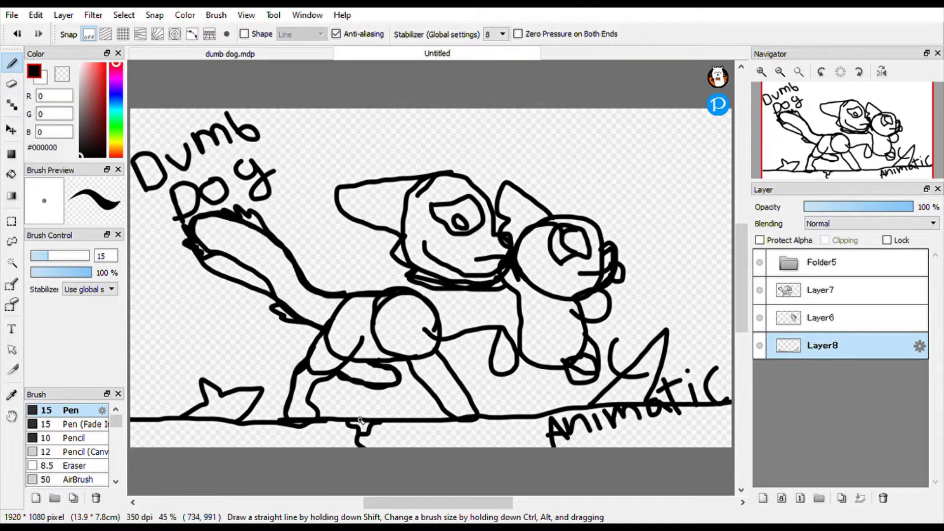
# Step: Add another layer beneath the scenery and sketch the horizon, path edges, a bush behind the tail and a tree trunk line on Layer8
pyautogui.click(763, 498)
pyautogui.click(836, 346)
pyautogui.moveTo(96, 197); pyautogui.dragTo(771, 188)
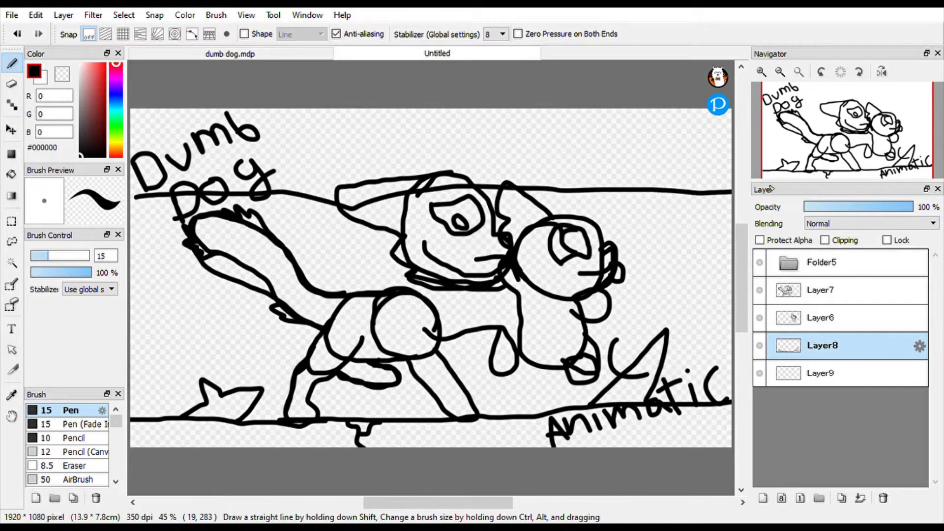
pyautogui.moveTo(329, 201)
pyautogui.mouseDown()
pyautogui.moveTo(261, 273)
pyautogui.moveTo(129, 379)
pyautogui.mouseUp()
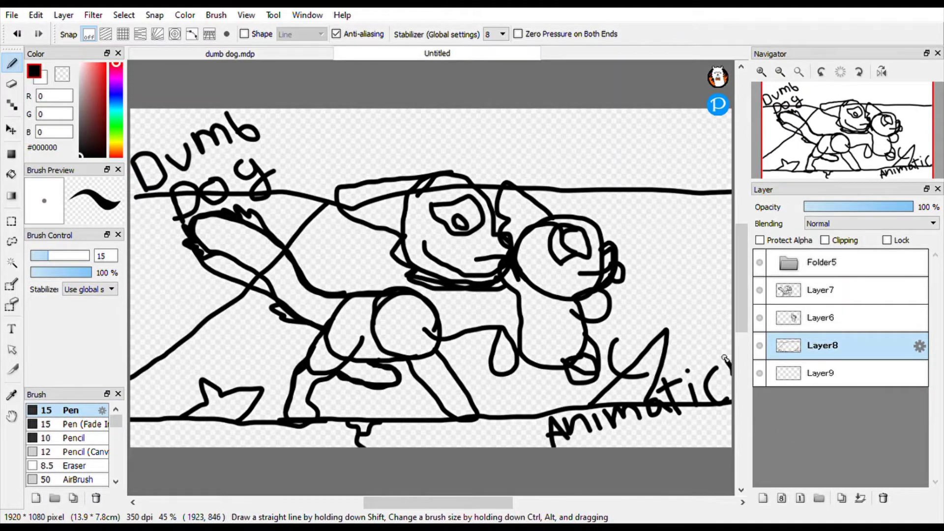
pyautogui.moveTo(725, 359)
pyautogui.mouseDown()
pyautogui.moveTo(662, 331)
pyautogui.moveTo(497, 201)
pyautogui.mouseUp()
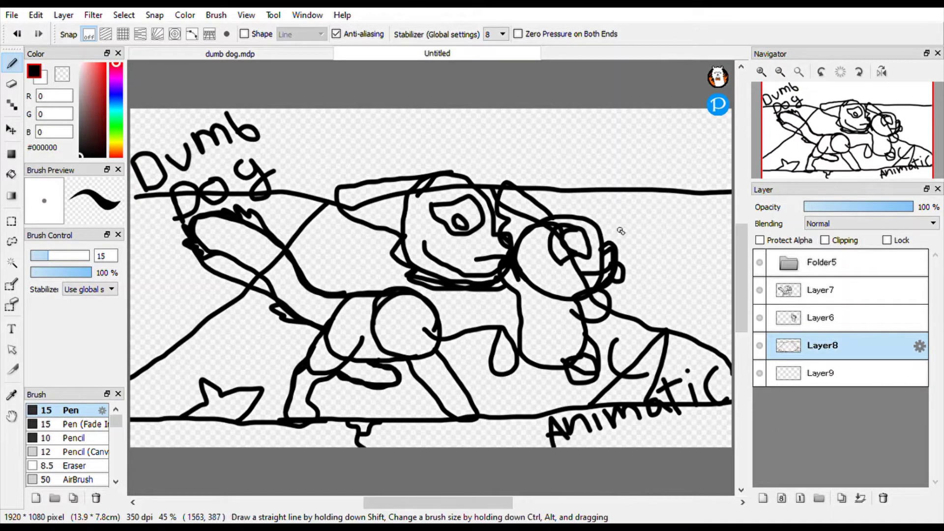
pyautogui.moveTo(142, 302)
pyautogui.mouseDown()
pyautogui.moveTo(233, 291)
pyautogui.moveTo(130, 230)
pyautogui.mouseUp()
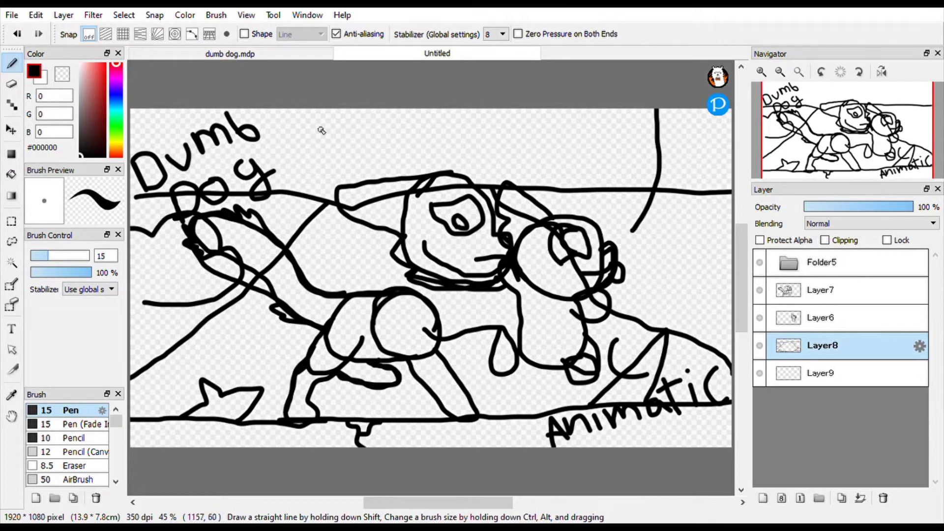
pyautogui.moveTo(649, 276)
pyautogui.mouseDown()
pyautogui.moveTo(673, 230)
pyautogui.moveTo(665, 100)
pyautogui.mouseUp()
# Step: Open bg.png and bg1.png as background references, view them and return to the Untitled drawing
pyautogui.press('ctrl')
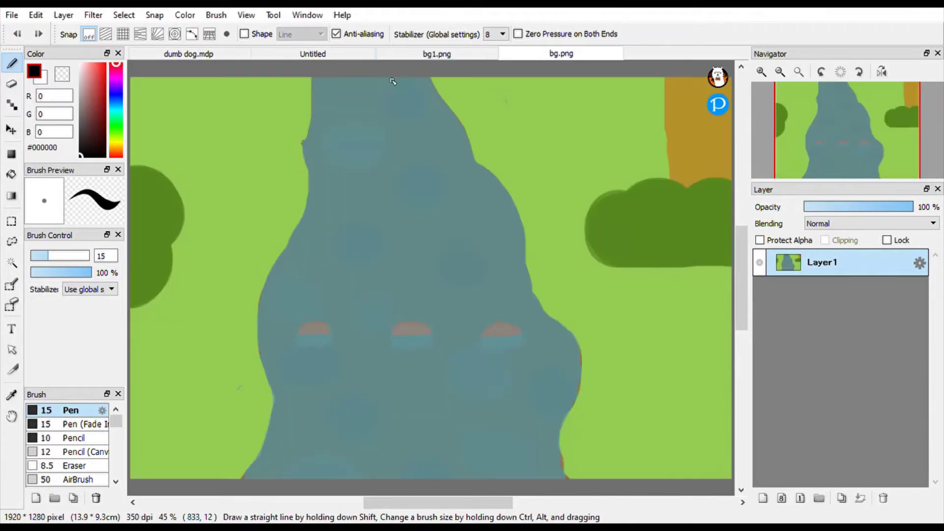
pyautogui.click(437, 54)
pyautogui.click(313, 53)
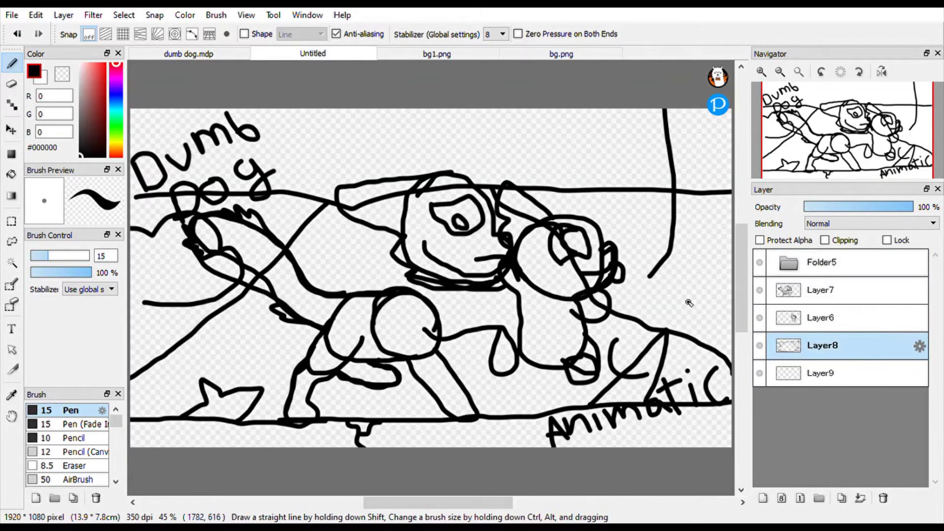
# Step: Sketch a bush and trees behind the small character and a small tree beside the "Dumb Dog" lettering
pyautogui.moveTo(689, 302)
pyautogui.mouseDown()
pyautogui.moveTo(644, 245)
pyautogui.moveTo(700, 235)
pyautogui.moveTo(732, 293)
pyautogui.mouseUp()
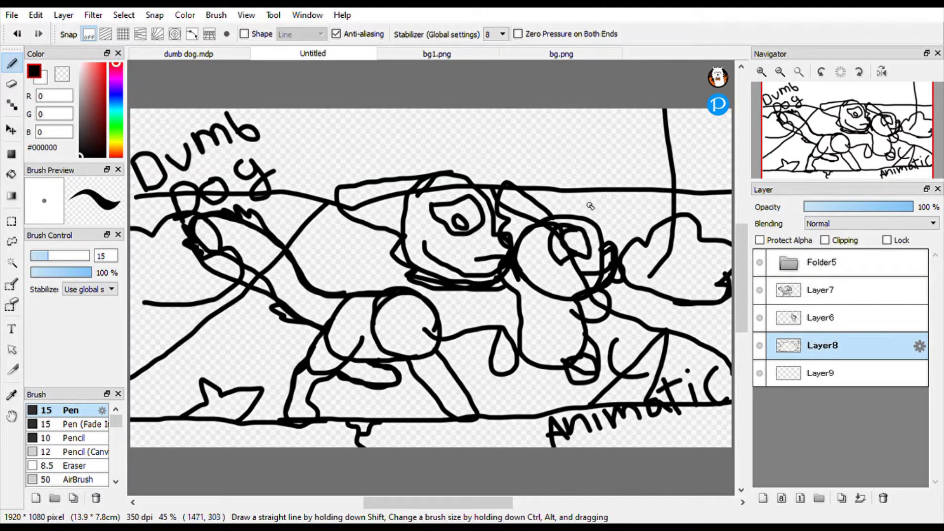
pyautogui.moveTo(629, 201); pyautogui.dragTo(567, 124)
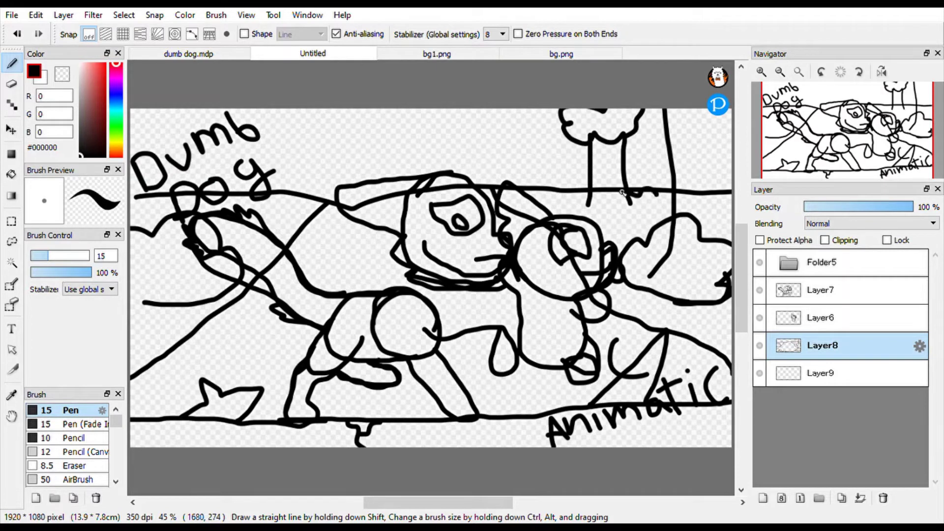
pyautogui.moveTo(623, 192)
pyautogui.mouseDown()
pyautogui.moveTo(656, 193)
pyautogui.moveTo(652, 110)
pyautogui.mouseUp()
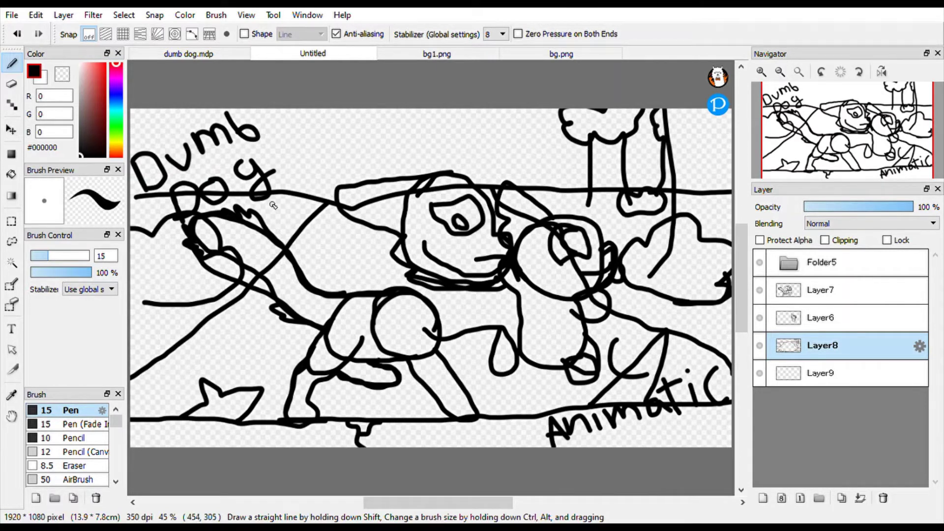
pyautogui.moveTo(272, 167); pyautogui.dragTo(241, 167)
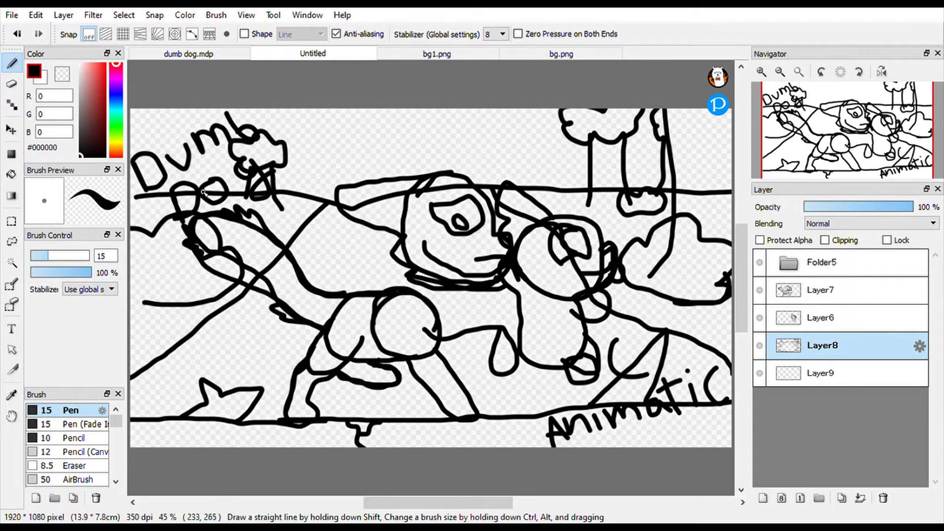
# Step: Rotate the small character on Layer6 so it tilts, and lasso and transform its lower body and feet separately
pyautogui.click(821, 317)
pyautogui.hotkey('ctrl', 't')
pyautogui.moveTo(549, 292)
pyautogui.mouseDown()
pyautogui.moveTo(534, 313)
pyautogui.moveTo(555, 364)
pyautogui.moveTo(552, 346)
pyautogui.mouseUp()
pyautogui.click(665, 500)
pyautogui.press('l')
pyautogui.hotkey('ctrl', 't')
pyautogui.press('Return')
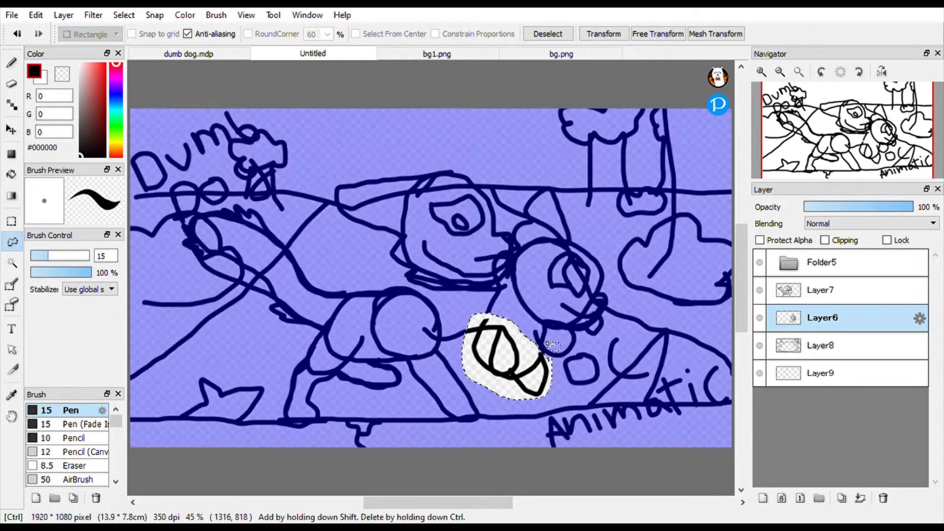
# Step: Clear the selection and draw the small character's back and foot lines to rejoin its head and lower body
pyautogui.press('p')
pyautogui.hotkey('ctrl', 'd')
pyautogui.moveTo(499, 300); pyautogui.dragTo(483, 325)
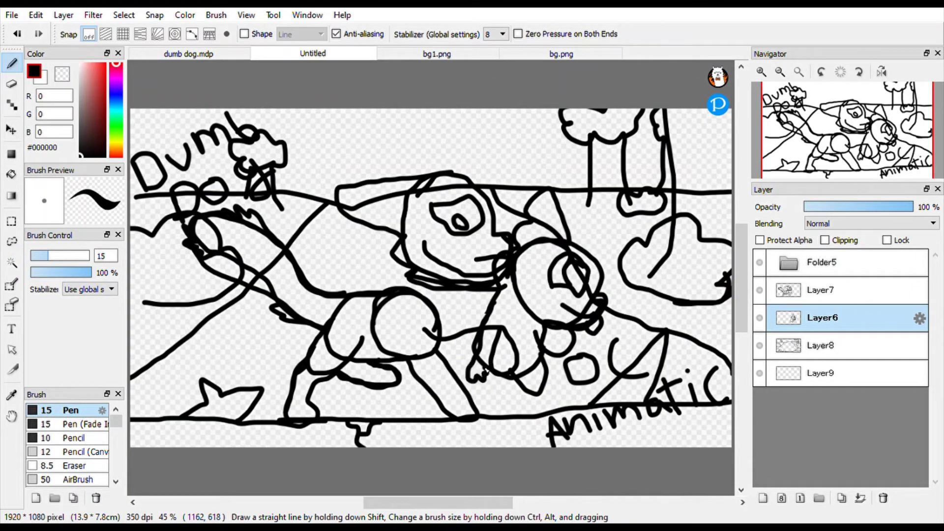
# Step: Add a layer above the dog sketch and refine the dog's head and neck lines on Layer7
pyautogui.hotkey('ctrl', 'Up')
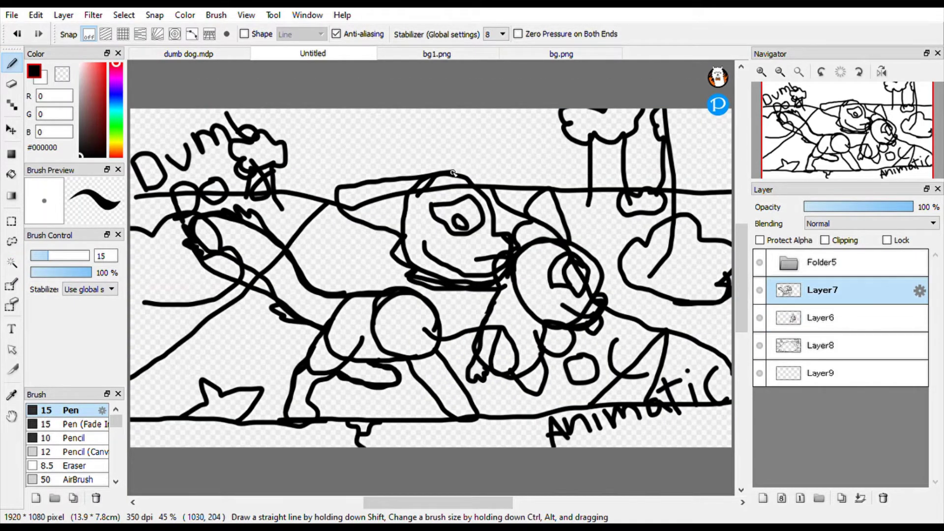
pyautogui.click(762, 498)
pyautogui.click(762, 71)
pyautogui.hotkey('ctrl', 'Down')
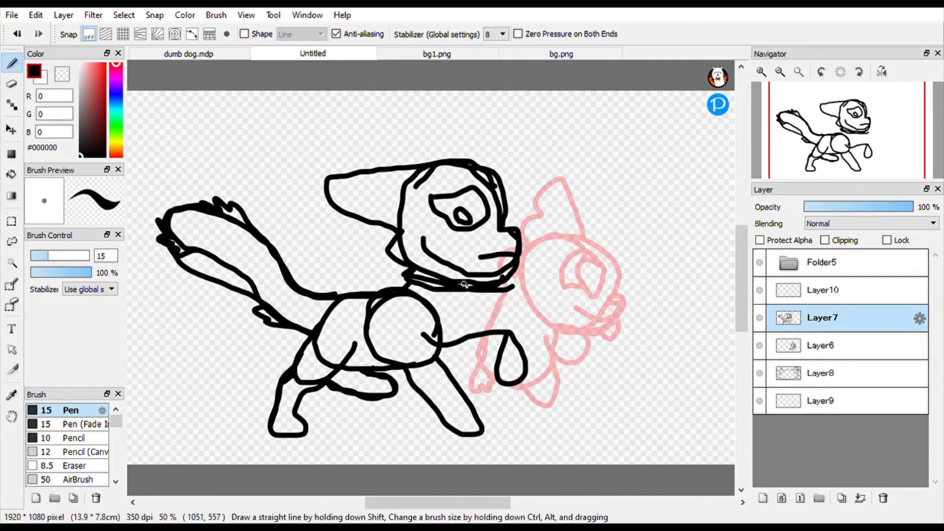
# Step: On the empty layer above the dog sketch, set the pen to the Curve shape and save the drawing as tn.mdp
pyautogui.hotkey('ctrl', 'Up')
pyautogui.hotkey('ctrl', '+')
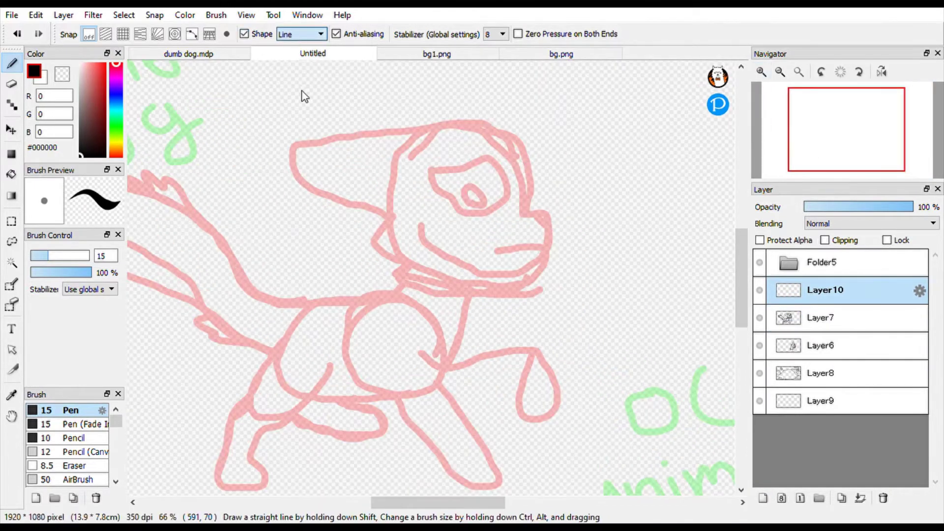
pyautogui.hotkey('ctrl', 's')
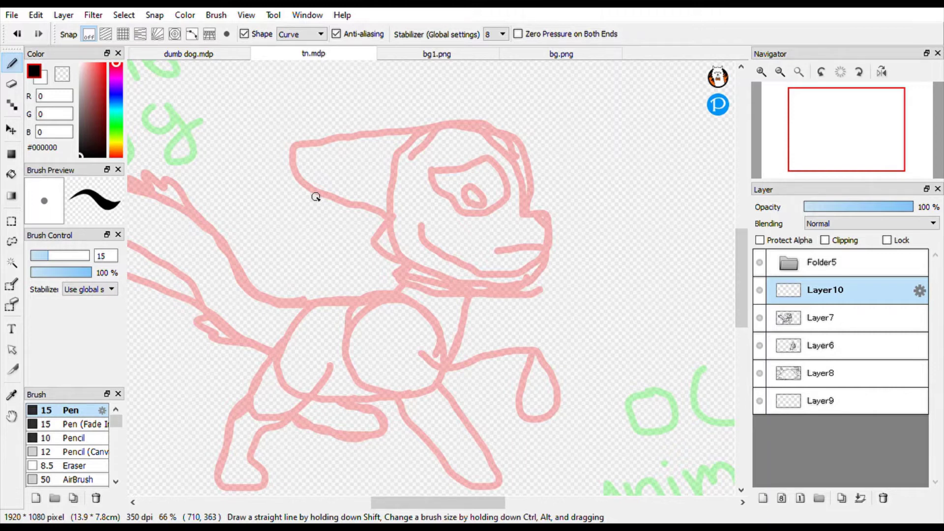
# Step: Trace the outline of the dog's head, muzzle, cheek fur and ear with clean black curves over the sketch
pyautogui.moveTo(297, 151)
pyautogui.mouseDown()
pyautogui.moveTo(444, 136)
pyautogui.moveTo(517, 145)
pyautogui.moveTo(537, 208)
pyautogui.mouseUp()
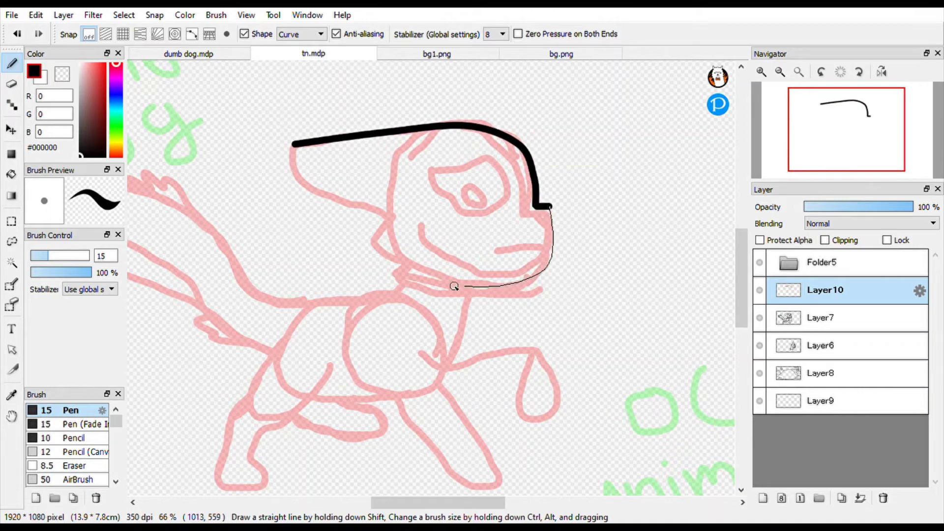
pyautogui.moveTo(454, 287)
pyautogui.mouseDown()
pyautogui.moveTo(403, 275)
pyautogui.moveTo(403, 263)
pyautogui.moveTo(373, 246)
pyautogui.moveTo(392, 222)
pyautogui.mouseUp()
pyautogui.moveTo(294, 145); pyautogui.dragTo(302, 168)
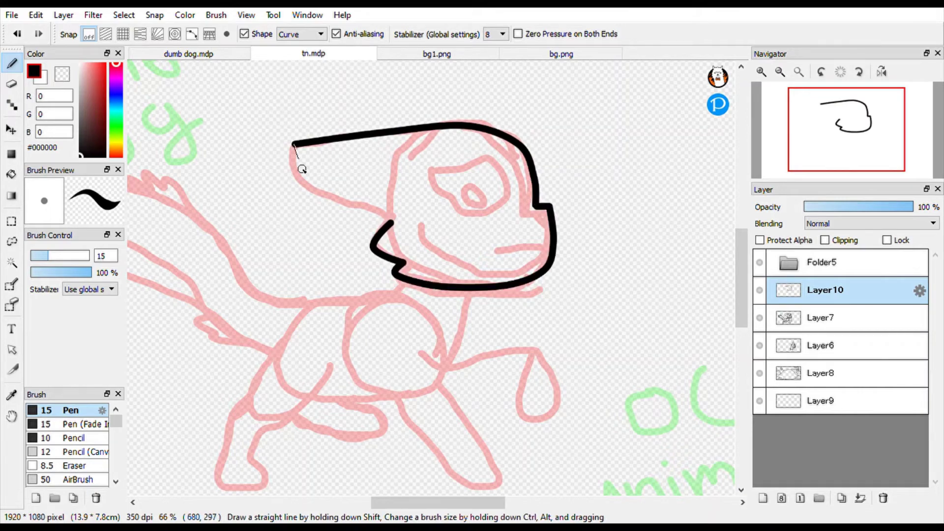
pyautogui.doubleClick(390, 220)
# Step: Put the head outline and a new layer into a new folder, and trace the dog's eye shape on the new layer
pyautogui.hotkey('ctrl', 'shift', 'n')
pyautogui.click(819, 498)
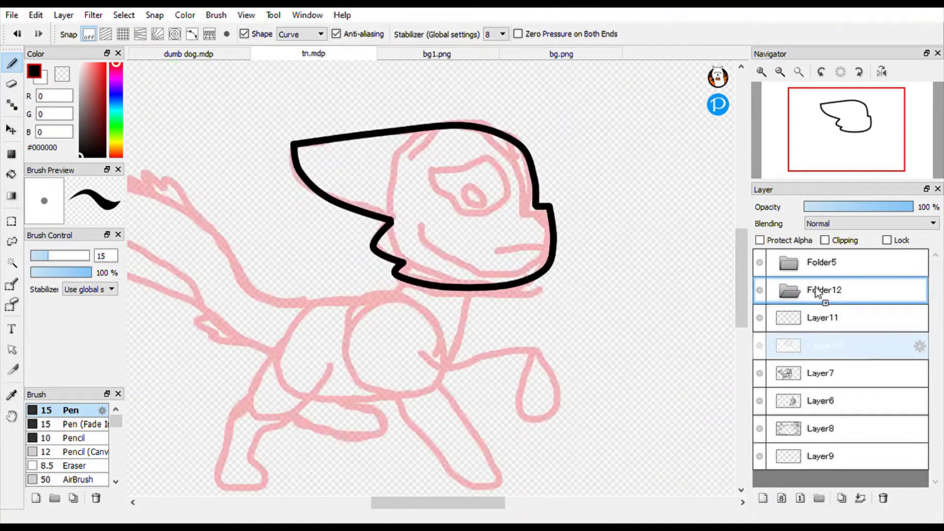
pyautogui.click(430, 170)
pyautogui.click(491, 158)
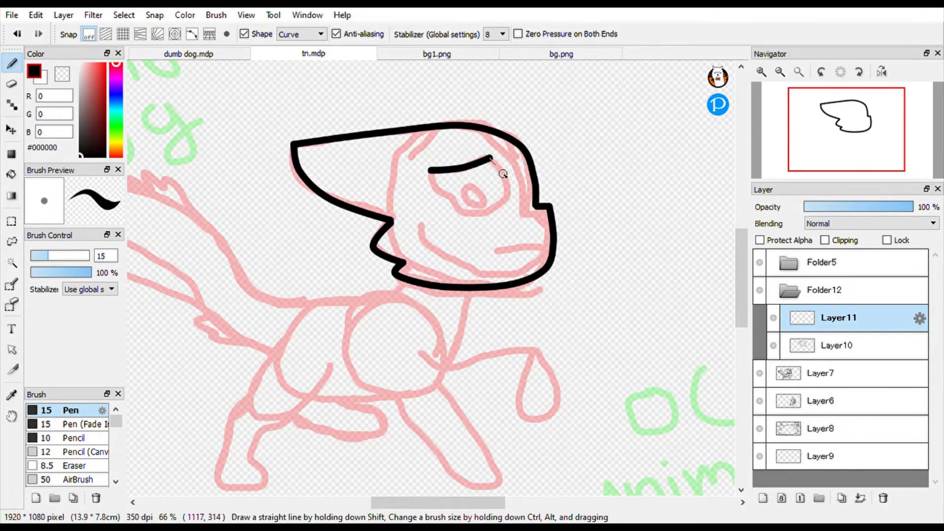
pyautogui.click(452, 213)
pyautogui.doubleClick(431, 171)
# Step: Transform the eye outline, rotating it so its upper edge slopes up toward the forehead
pyautogui.hotkey('ctrl', 't')
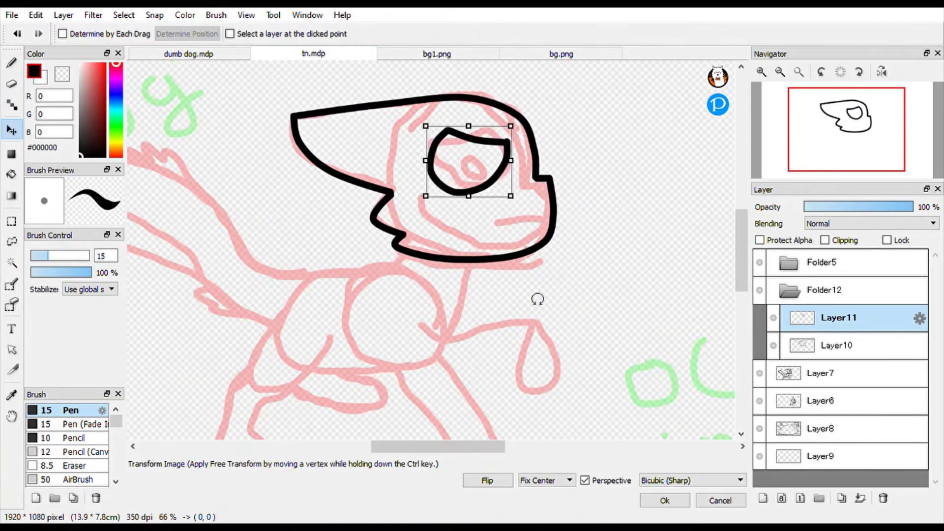
pyautogui.moveTo(538, 297); pyautogui.dragTo(487, 195)
pyautogui.press('Return')
# Step: Group the eye outline in a nested folder and draw a small oval pupil on a new layer inside it
pyautogui.hotkey('ctrl', 'g')
pyautogui.hotkey('ctrl', 'shift', 'n')
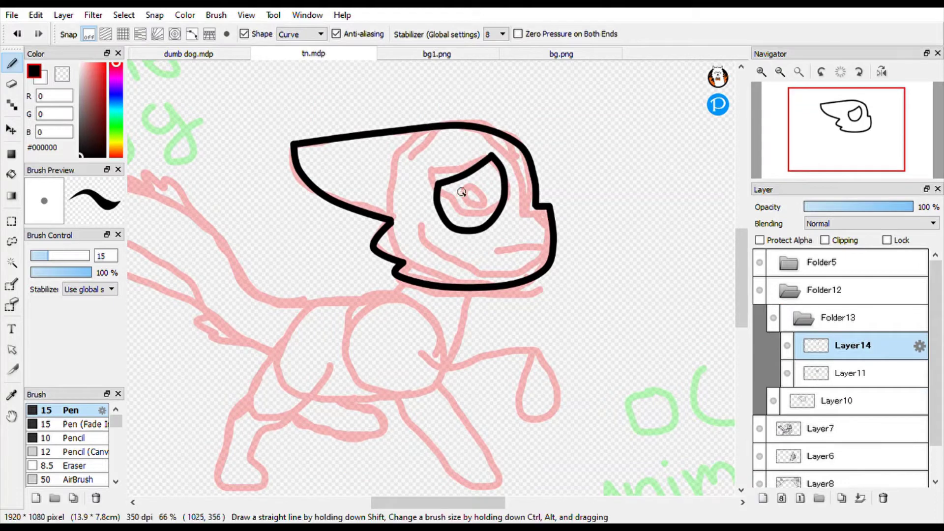
pyautogui.doubleClick(479, 207)
pyautogui.moveTo(480, 207); pyautogui.dragTo(469, 217)
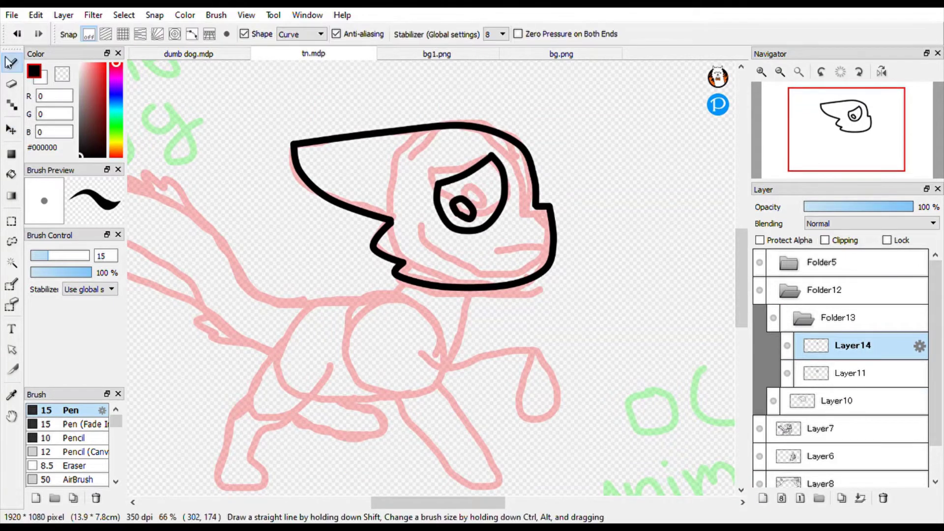
# Step: Add a layer above the head outline and draw the dog's mouth line on it
pyautogui.click(836, 400)
pyautogui.hotkey('ctrl', 'shift', 'n')
pyautogui.doubleClick(531, 248)
# Step: On the head outline layer, redraw the muzzle's front edge farther forward and erase the old edge
pyautogui.click(847, 430)
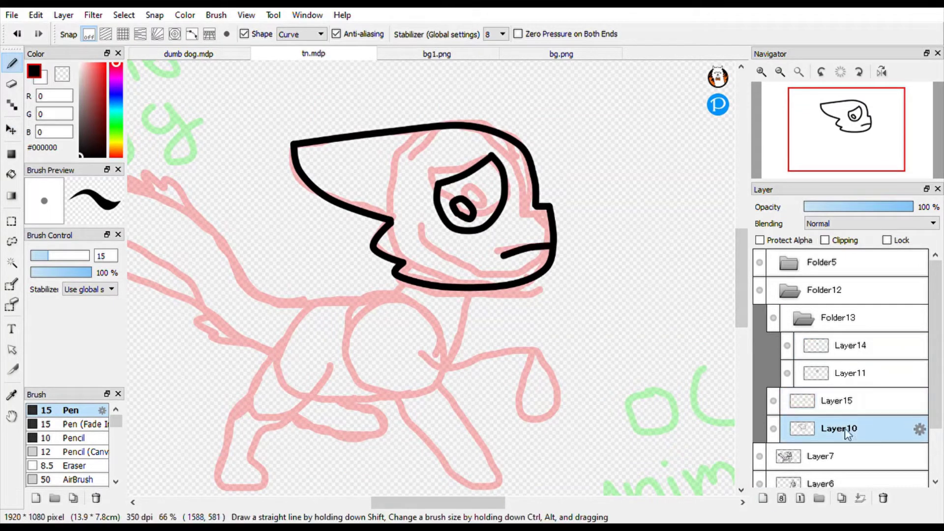
pyautogui.doubleClick(553, 266)
pyautogui.press('e')
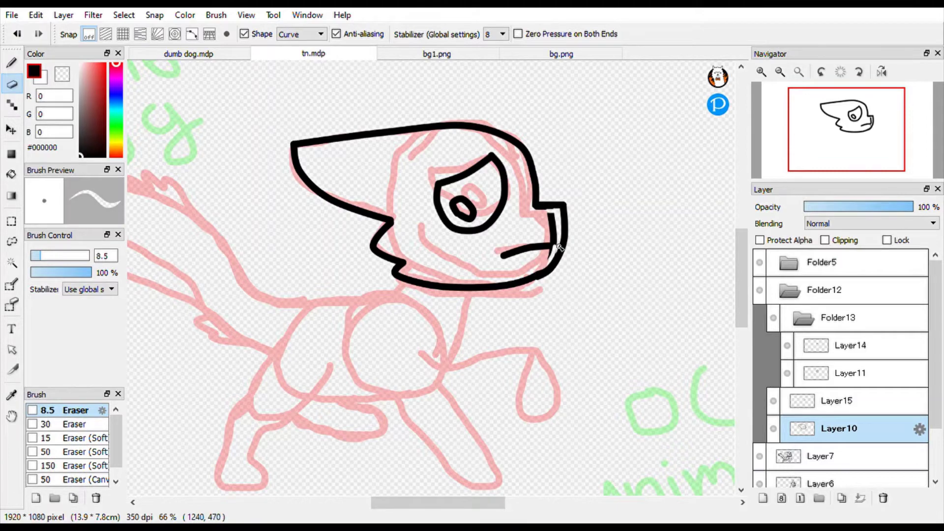
pyautogui.moveTo(545, 234); pyautogui.dragTo(553, 251)
# Step: Add a layer between the mouth and head outline layers and draw the nose's short diagonal line in black
pyautogui.press('b')
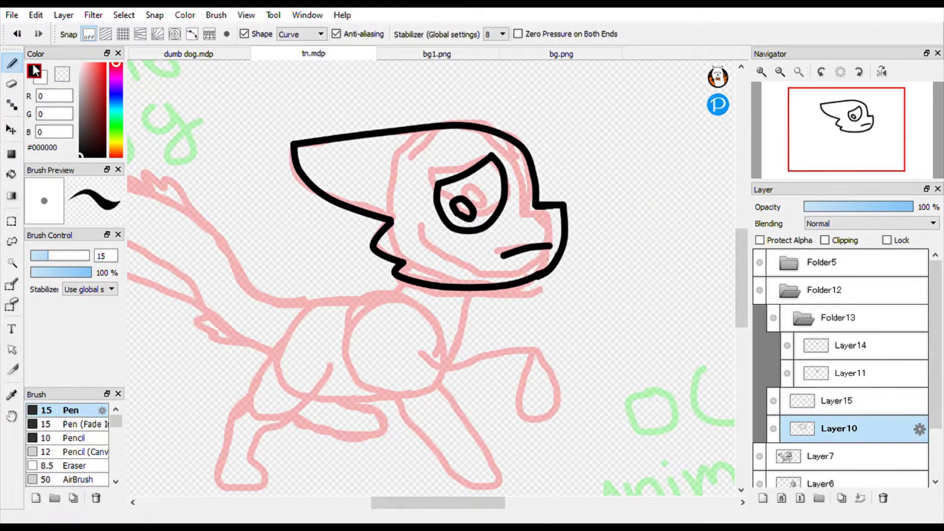
pyautogui.click(839, 401)
pyautogui.hotkey('ctrl', 'shift', 'n')
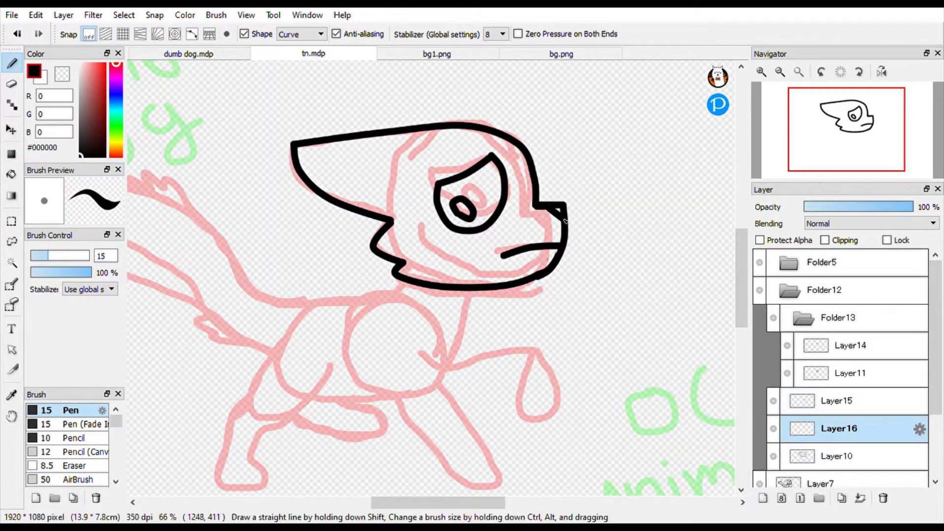
# Step: Add a layer for the body and trace the dog's back and tail with one continuous curve
pyautogui.hotkey('ctrl', 'shift', 'n')
pyautogui.scroll(-2, 523, 251)
pyautogui.hscroll(-5, 522, 251)
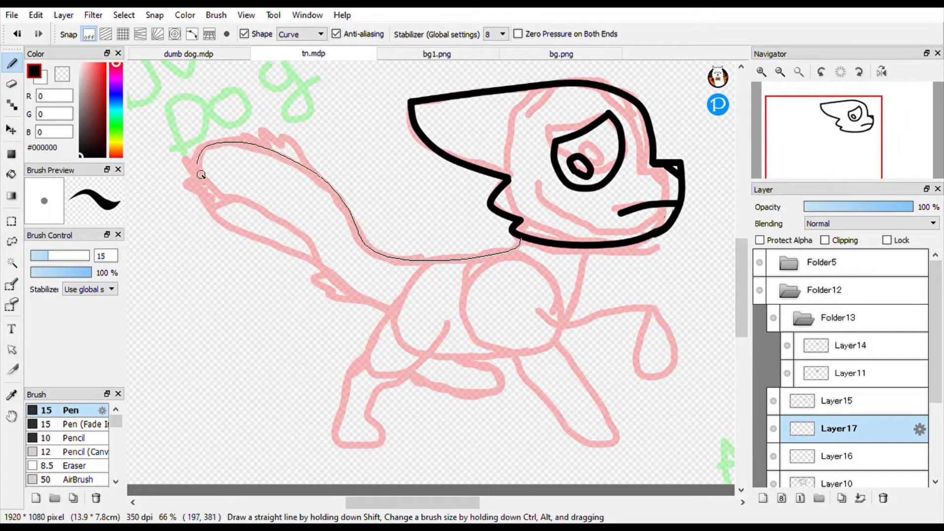
pyautogui.doubleClick(392, 311)
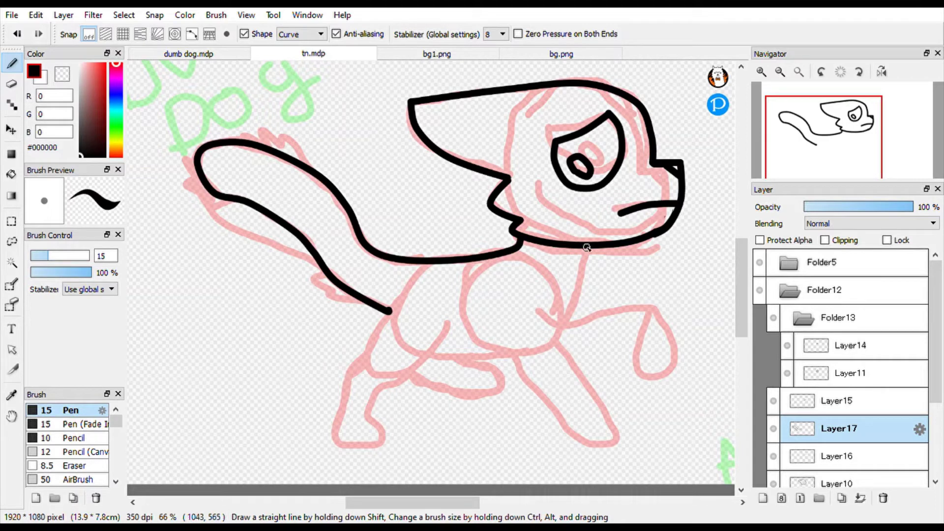
# Step: Draw the chest and belly curve from under the jaw to the base of the tail
pyautogui.click(586, 245)
pyautogui.click(410, 353)
pyautogui.doubleClick(390, 311)
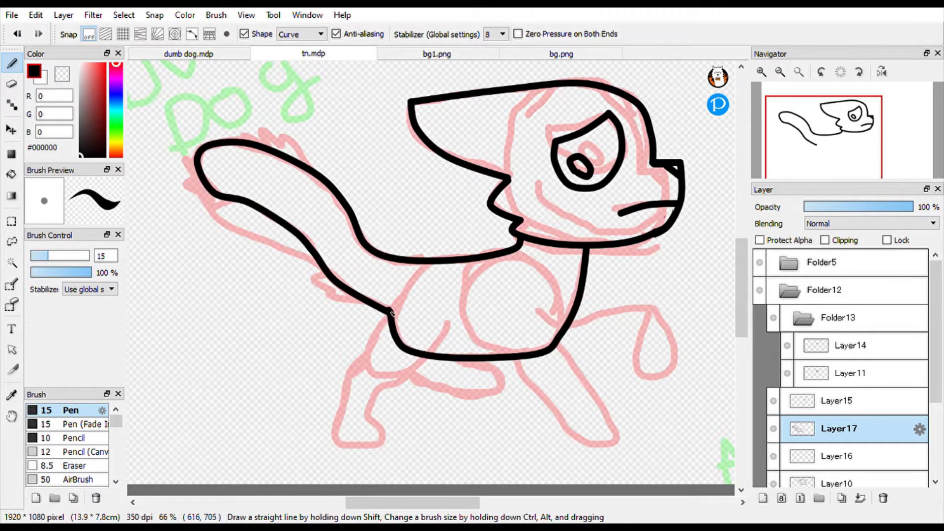
# Step: Erase the corner between the chest and belly and redraw it with a fuller curve
pyautogui.press('e')
pyautogui.doubleClick(576, 403)
pyautogui.press('b')
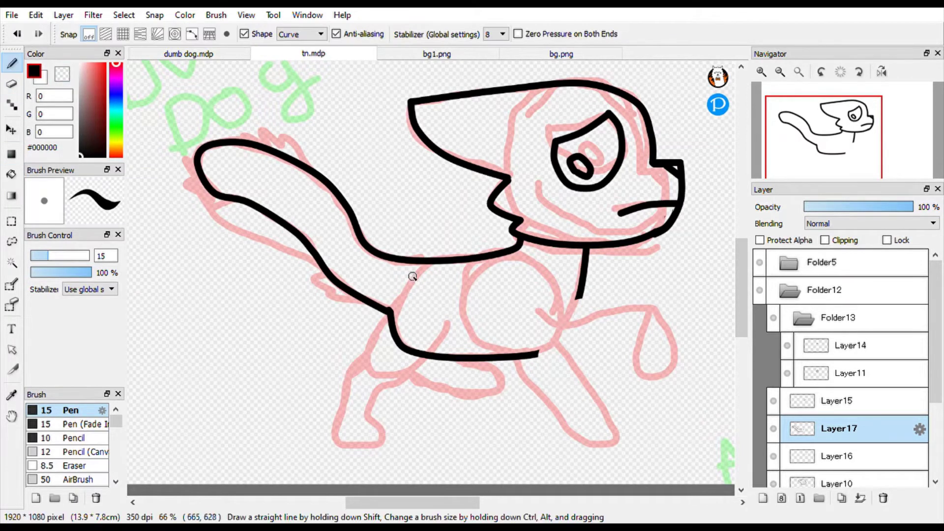
pyautogui.click(566, 340)
pyautogui.doubleClick(580, 298)
# Step: Trace the near hind leg on a new layer, redrawing its inner line so it starts slightly farther forward on the body
pyautogui.click(763, 499)
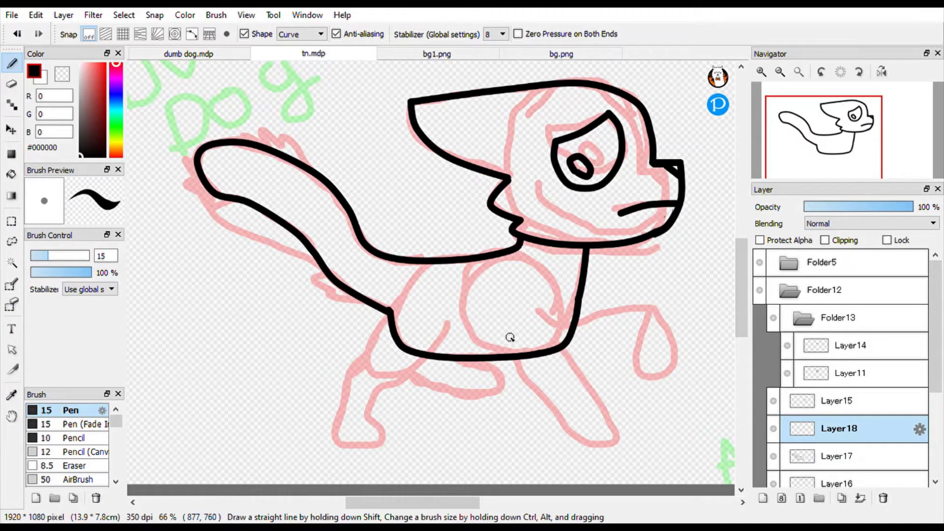
pyautogui.click(355, 366)
pyautogui.doubleClick(337, 443)
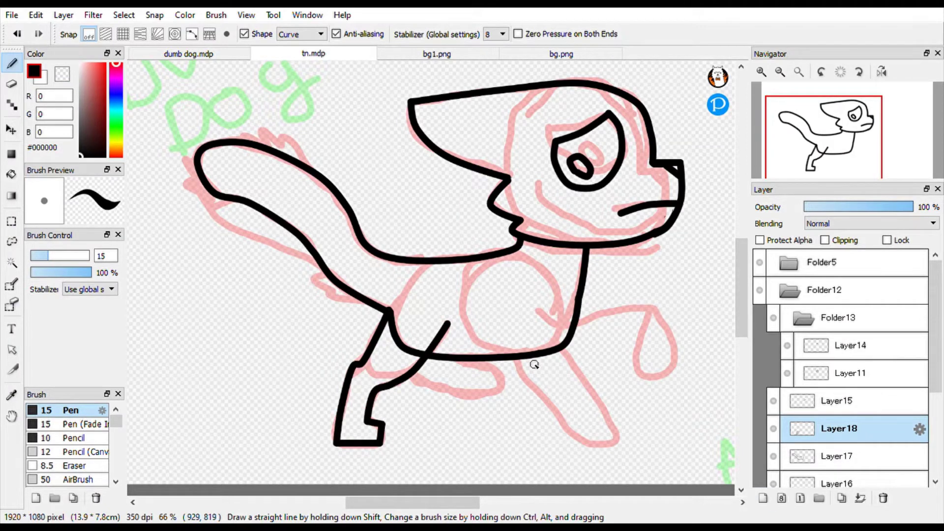
pyautogui.hotkey('ctrl', 'z')
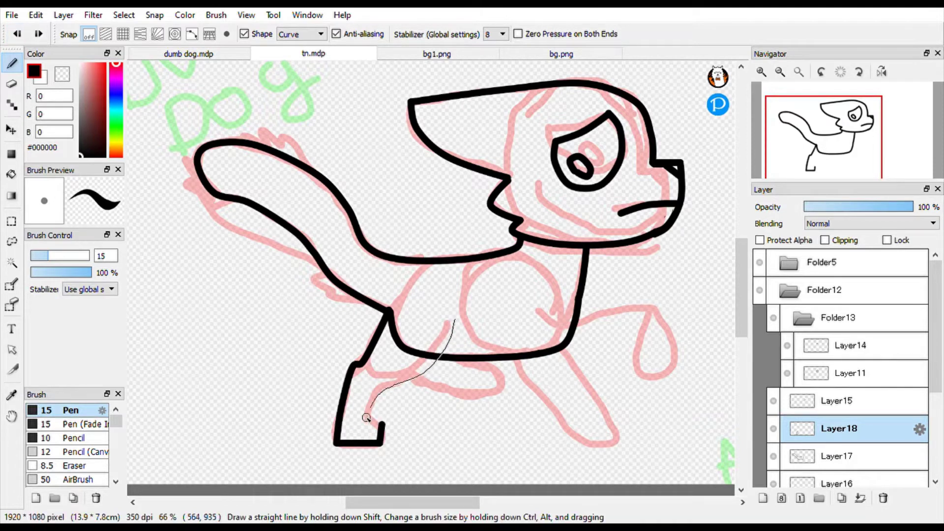
pyautogui.click(366, 417)
pyautogui.doubleClick(383, 424)
# Step: Trace the planted front leg on a new layer and move that layer below the body outline
pyautogui.click(763, 498)
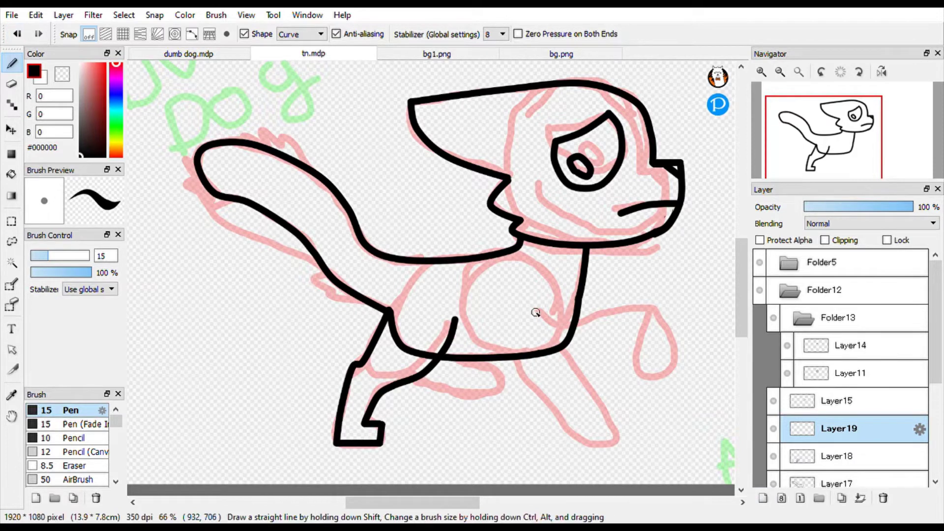
pyautogui.click(536, 312)
pyautogui.click(619, 422)
pyautogui.click(622, 446)
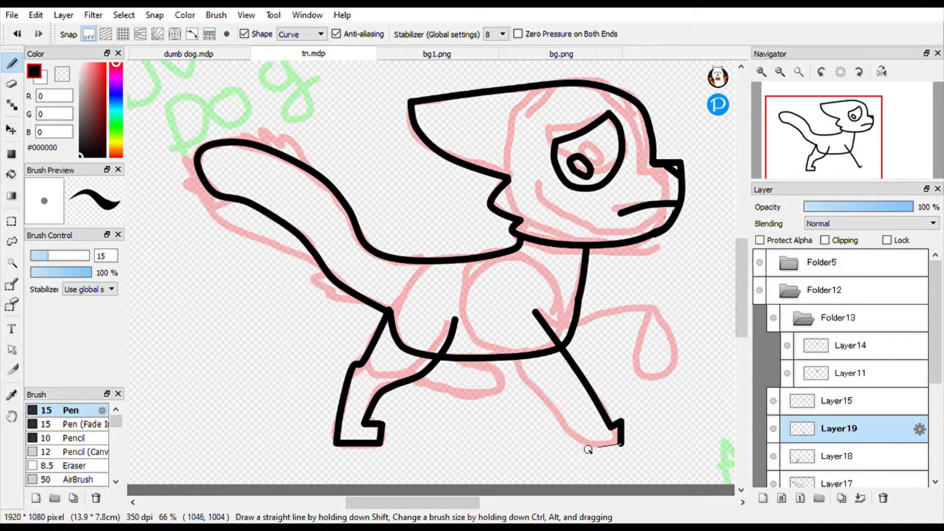
pyautogui.click(588, 448)
pyautogui.doubleClick(499, 332)
pyautogui.moveTo(836, 429); pyautogui.dragTo(786, 374)
# Step: Trace the far hind leg, folded under the belly, on a new layer below the body outline
pyautogui.click(762, 498)
pyautogui.click(469, 342)
pyautogui.click(455, 353)
pyautogui.click(502, 375)
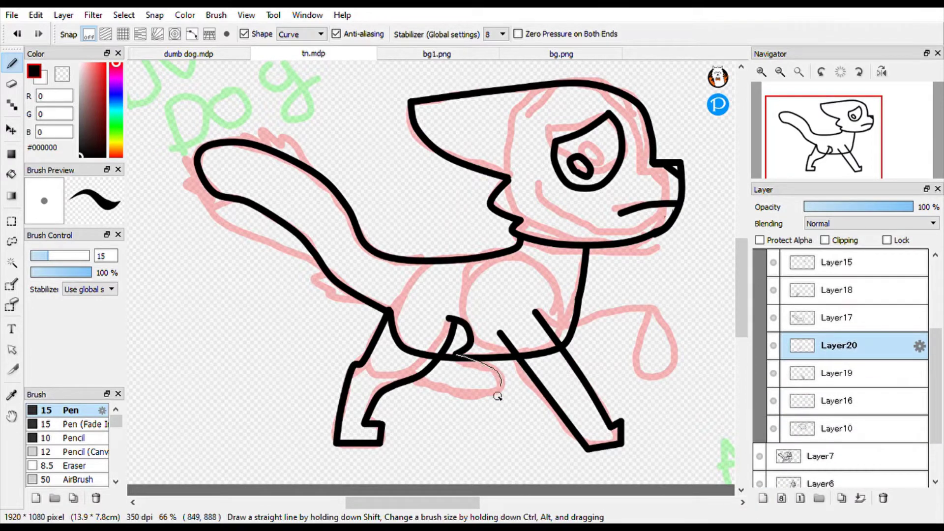
pyautogui.click(497, 392)
pyautogui.doubleClick(413, 379)
# Step: Trace the raised front leg with its bent paw on a new layer above the body outline
pyautogui.click(763, 499)
pyautogui.click(638, 344)
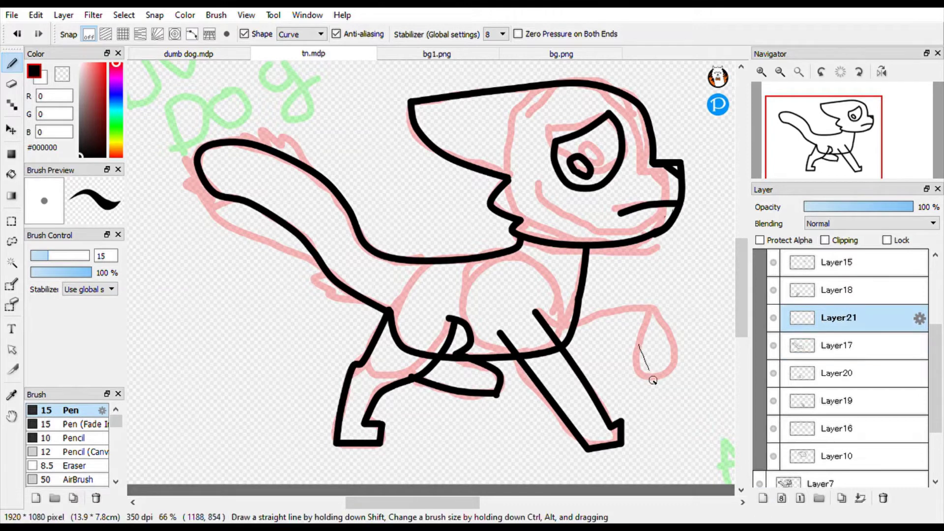
pyautogui.click(619, 309)
pyautogui.click(580, 319)
pyautogui.doubleClick(547, 283)
pyautogui.click(510, 323)
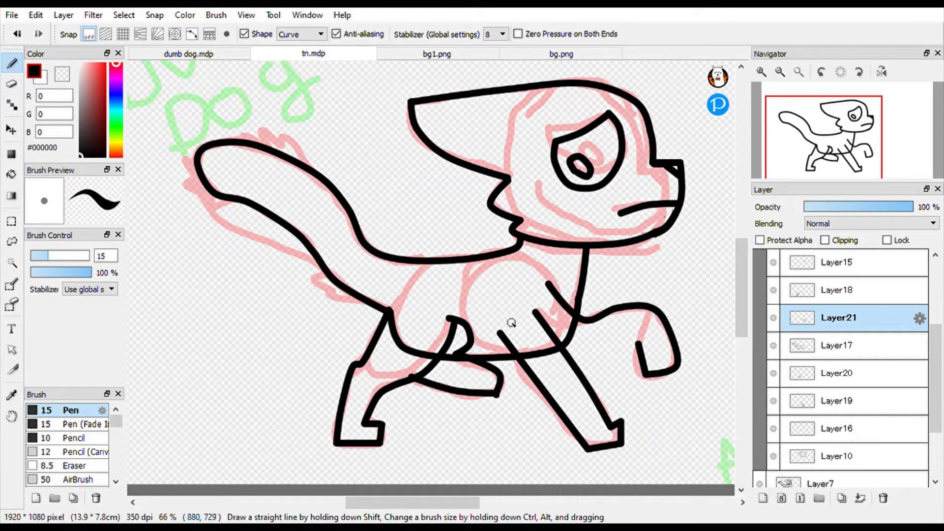
pyautogui.click(566, 350)
pyautogui.doubleClick(639, 342)
# Step: Hide the leg layers and fill the body and tail with tan #EBD287 on a new layer below the body outline
pyautogui.click(773, 372)
pyautogui.click(836, 373)
pyautogui.click(763, 498)
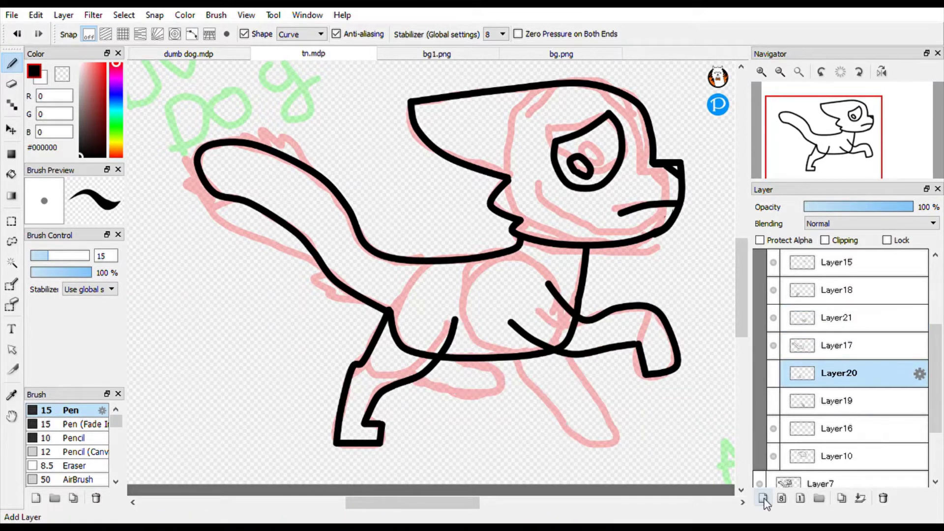
pyautogui.click(773, 289)
pyautogui.click(773, 318)
pyautogui.click(773, 429)
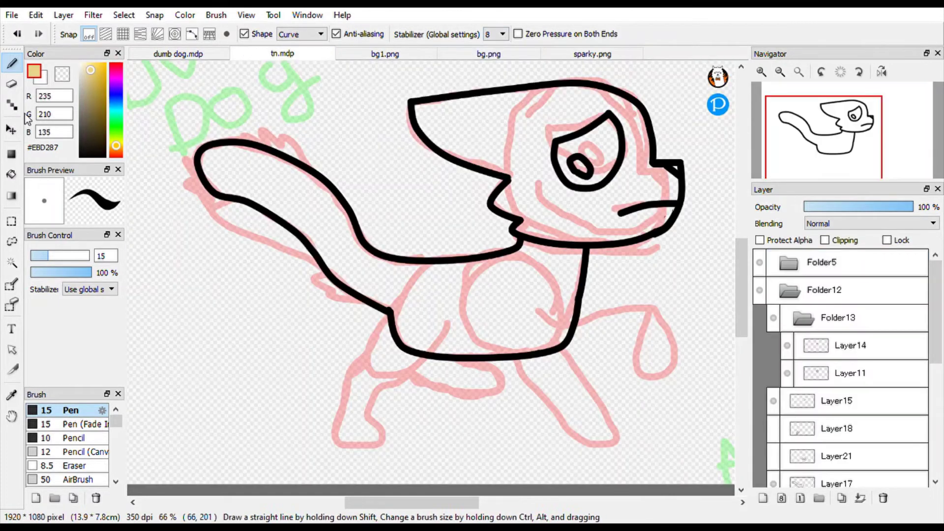
pyautogui.press('g')
pyautogui.click(467, 305)
# Step: Show the four leg line art layers again
pyautogui.scroll(-3, 841, 369)
pyautogui.click(773, 428)
pyautogui.click(773, 401)
pyautogui.click(773, 317)
pyautogui.click(773, 290)
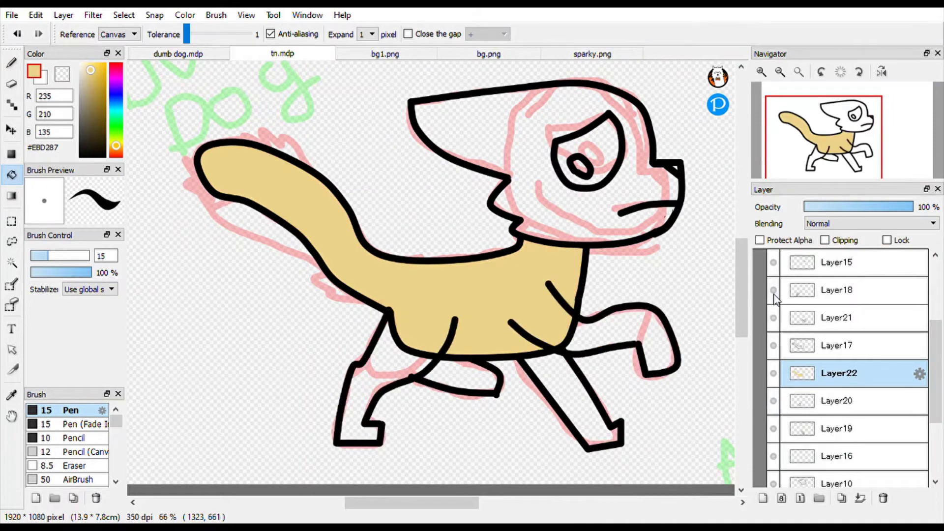
# Step: Draw a black collar band around the dog's neck on a new layer above the body outline
pyautogui.hotkey('ctrl', 'shift', 'n')
pyautogui.click(10, 63)
pyautogui.keyDown('alt'); pyautogui.click(593, 251); pyautogui.keyUp('alt')
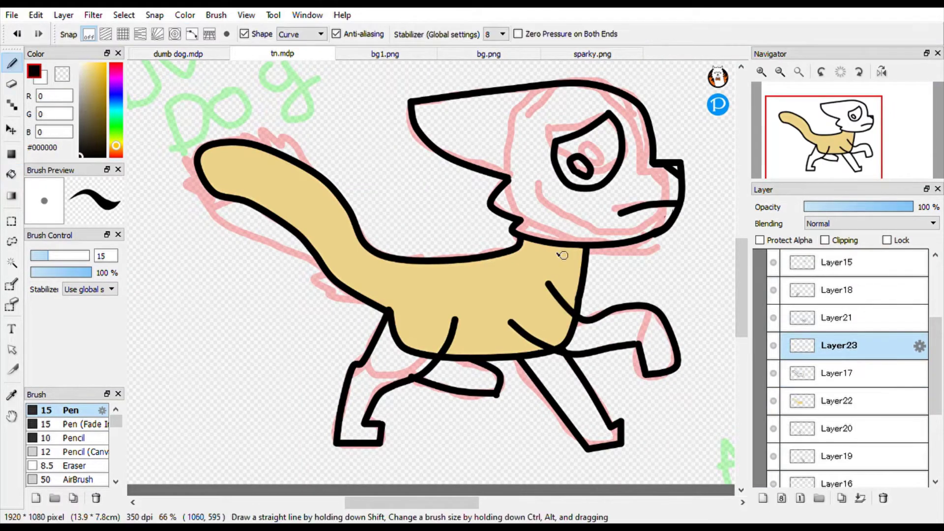
pyautogui.moveTo(587, 260); pyautogui.dragTo(520, 243)
pyautogui.moveTo(589, 242); pyautogui.dragTo(520, 229)
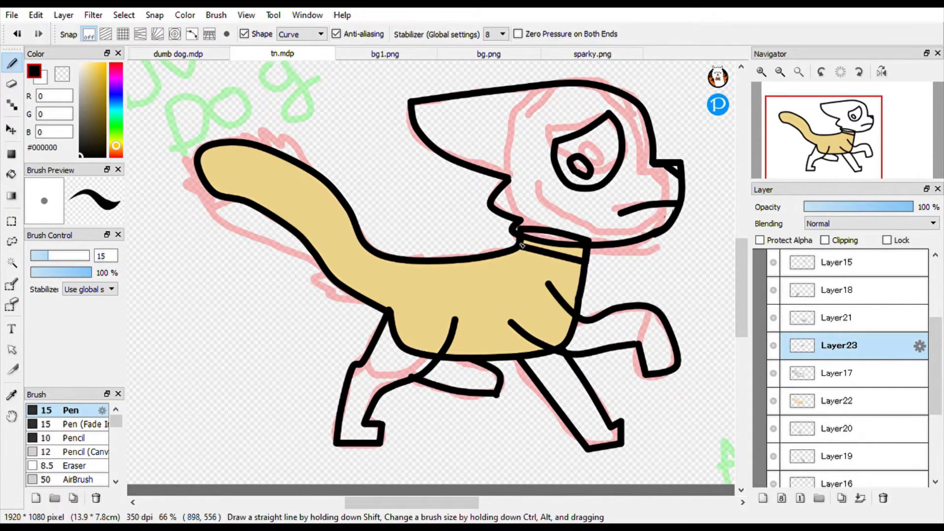
# Step: Sample the green #AAE556 from sparky.png and return to tn.mdp with the Bucket tool
pyautogui.press('g')
pyautogui.click(592, 54)
pyautogui.keyDown('alt'); pyautogui.click(327, 320); pyautogui.keyUp('alt')
pyautogui.click(281, 54)
# Step: Move the head outline Layer10 up the layer stack to sit above the mouth layer, Layer15
pyautogui.scroll(-2, 841, 369)
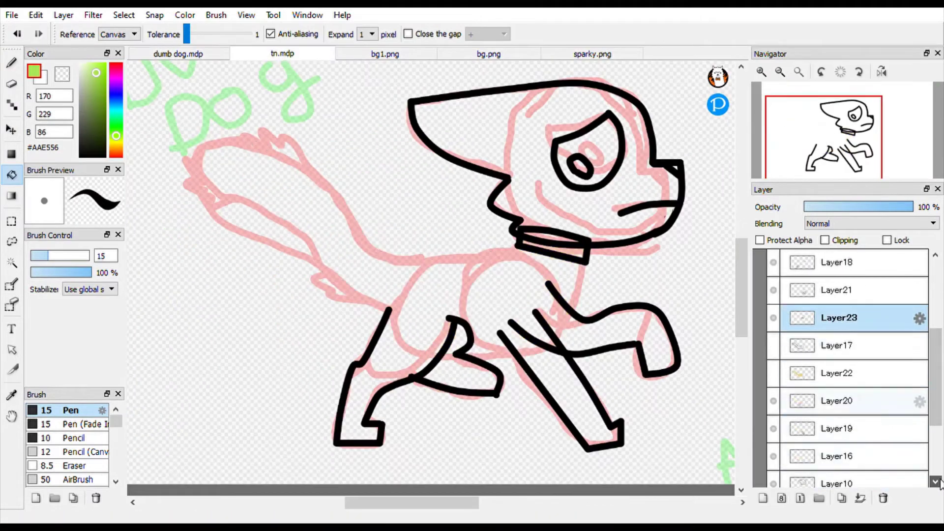
pyautogui.click(853, 335)
pyautogui.click(935, 482)
pyautogui.scroll(-2, 841, 344)
pyautogui.click(836, 306)
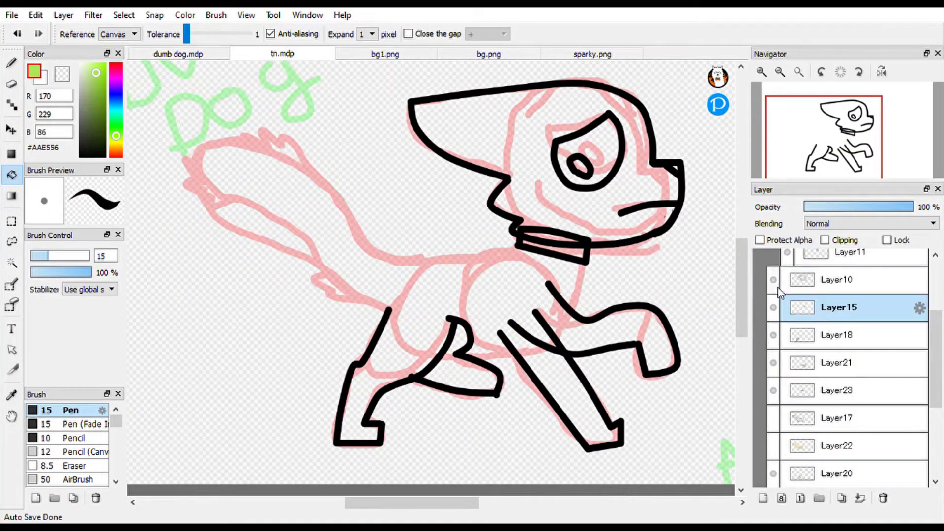
# Step: Hide the head outline, fill the collar with green #AAE556 on a new layer below its outline, and show the hidden layers
pyautogui.click(774, 280)
pyautogui.click(836, 390)
pyautogui.click(836, 418)
pyautogui.click(762, 498)
pyautogui.click(774, 280)
pyautogui.click(774, 474)
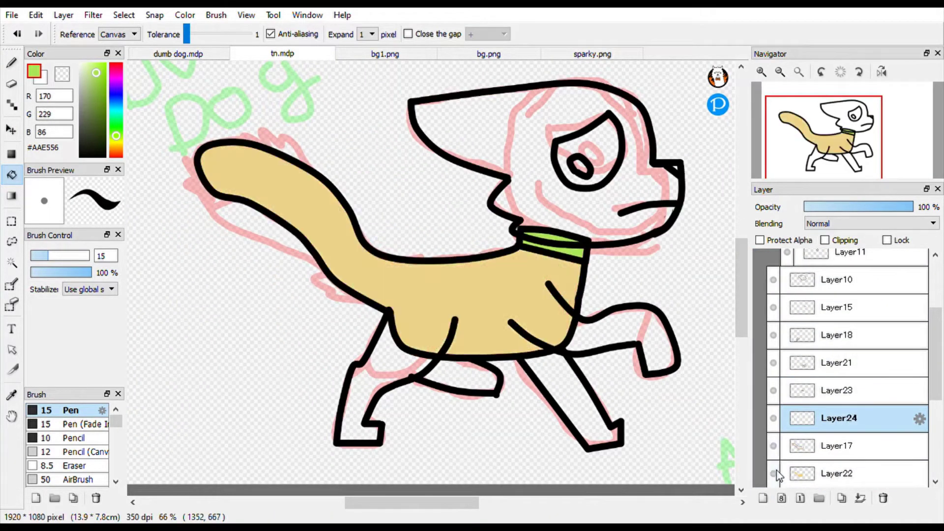
# Step: Hide the eye folder, head outline and mouth layers, and move the nose layer, Layer16, directly below Layer15
pyautogui.scroll(3, 836, 369)
pyautogui.click(836, 307)
pyautogui.click(774, 362)
pyautogui.click(774, 334)
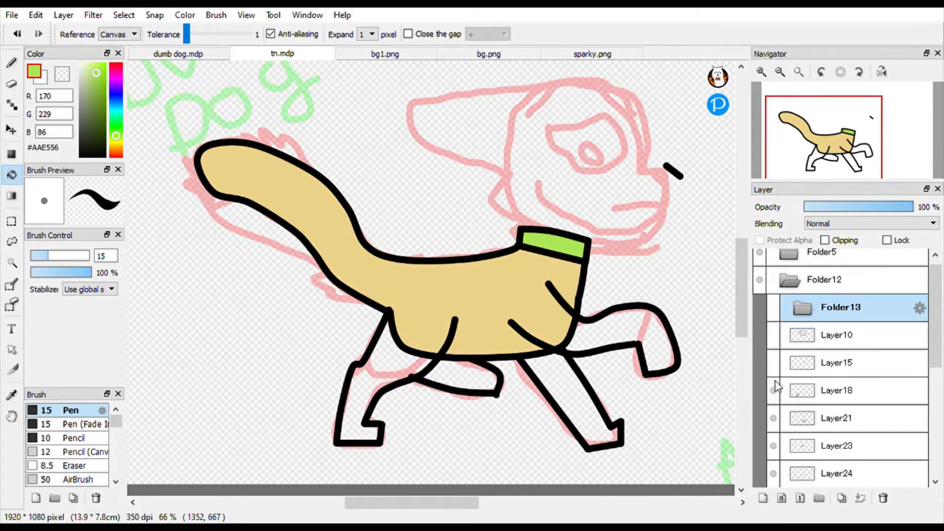
pyautogui.click(936, 482)
pyautogui.scroll(-5, 841, 369)
pyautogui.click(836, 390)
pyautogui.moveTo(836, 390); pyautogui.dragTo(836, 384)
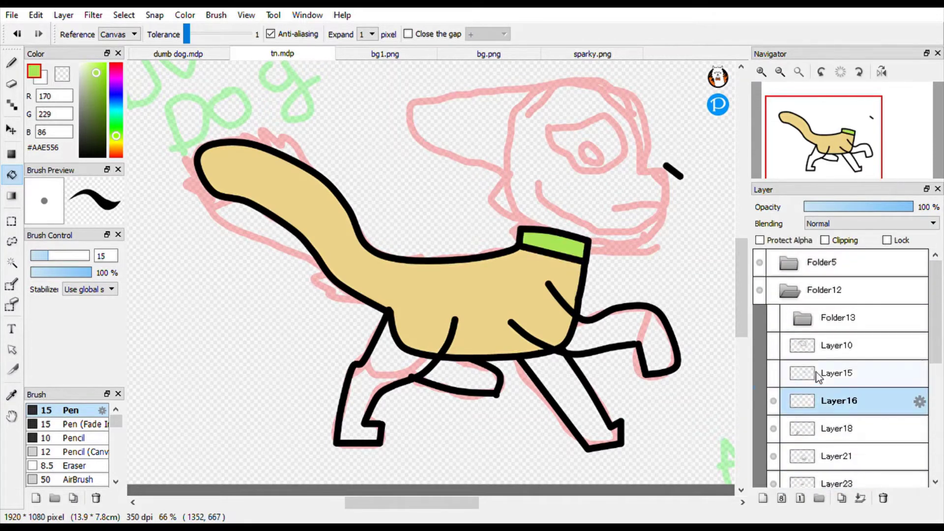
# Step: Group the eye folder and the head outline, mouth and nose layers in a new folder and show them all
pyautogui.click(819, 498)
pyautogui.click(830, 320)
pyautogui.moveTo(830, 320); pyautogui.dragTo(836, 345)
pyautogui.click(787, 377)
pyautogui.click(788, 398)
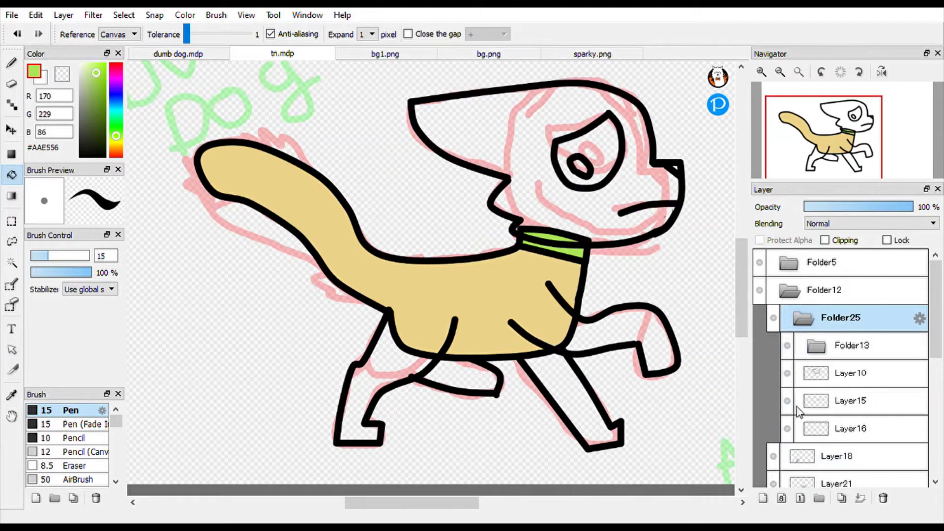
# Step: Add a layer below the head outline and fill the head with the tan sampled from the body
pyautogui.scroll(-2, 779, 474)
pyautogui.click(763, 498)
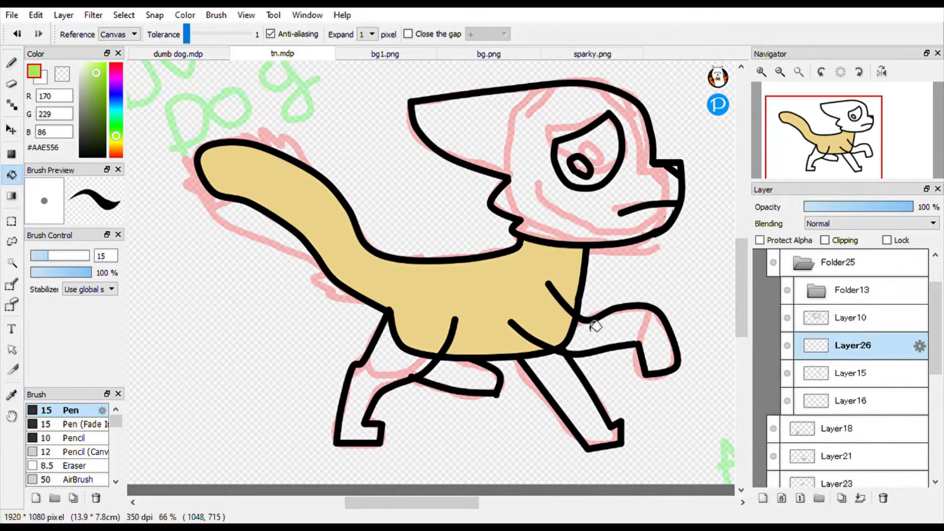
pyautogui.keyDown('alt'); pyautogui.click(593, 323); pyautogui.keyUp('alt')
pyautogui.click(492, 138)
# Step: Sample the pink #E35FEF from sparky.png and fill the dog's nose with it in tn.mdp
pyautogui.click(593, 53)
pyautogui.keyDown('alt'); pyautogui.click(548, 109); pyautogui.keyUp('alt')
pyautogui.click(282, 54)
pyautogui.click(675, 169)
# Step: Add a layer in the eye folder and fill the dog's eye with a color sampled from sparky.png
pyautogui.click(816, 345)
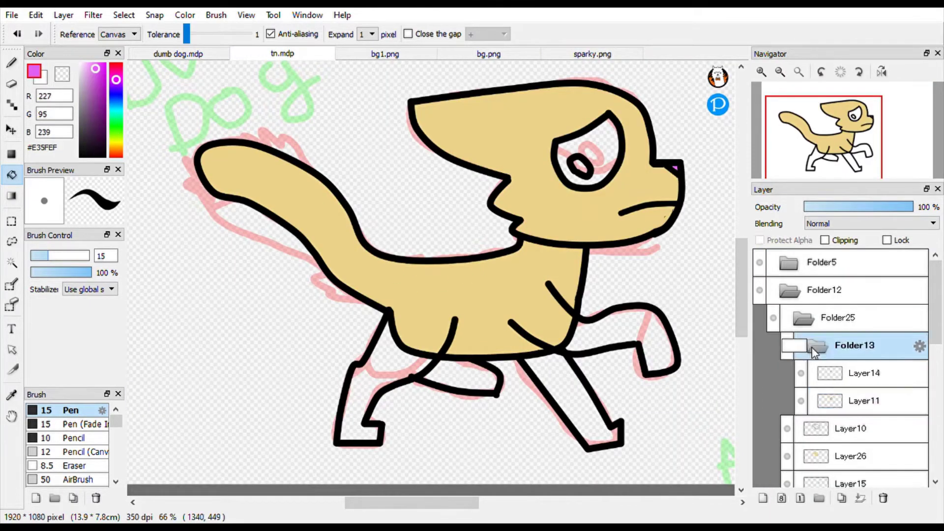
pyautogui.click(763, 499)
pyautogui.click(593, 53)
pyautogui.keyDown('alt'); pyautogui.click(634, 374); pyautogui.keyUp('alt')
pyautogui.click(283, 54)
pyautogui.click(614, 145)
# Step: Fill the dog's collar with the green #AAE556, color the eye and pupil in tn.mdp, and collapse the head folder
pyautogui.click(178, 54)
pyautogui.keyDown('alt'); pyautogui.click(457, 218); pyautogui.keyUp('alt')
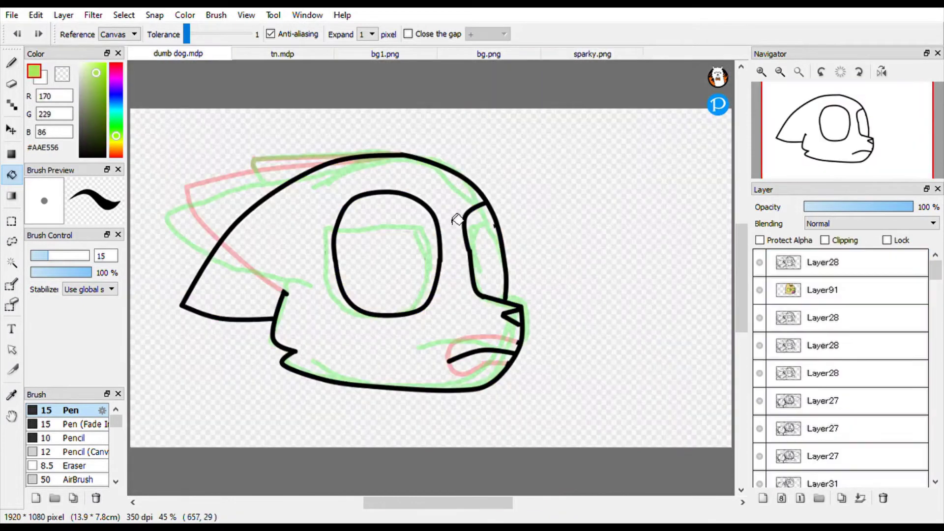
pyautogui.click(282, 53)
pyautogui.moveTo(796, 408); pyautogui.dragTo(797, 435)
pyautogui.click(816, 345)
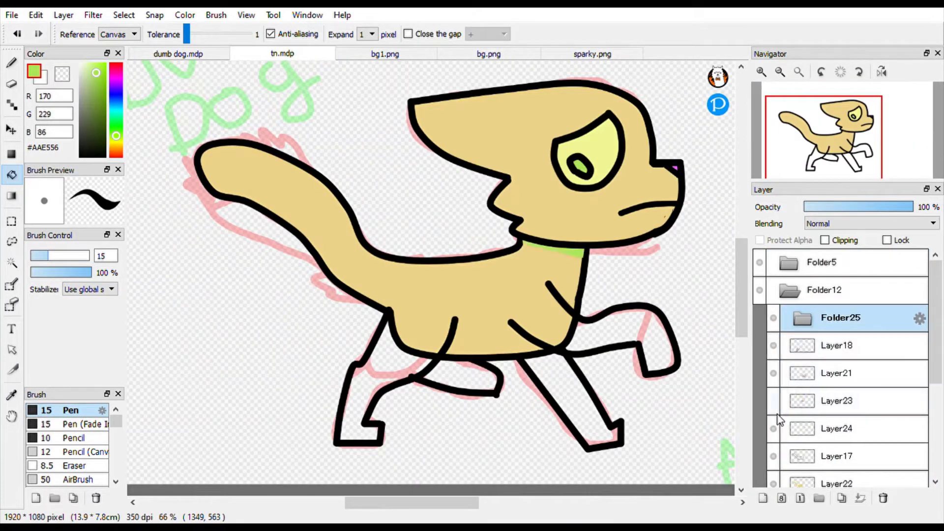
# Step: Move the dog's whole head folder slightly back and up relative to the body
pyautogui.press('v')
pyautogui.hotkey('ctrl', 't')
pyautogui.moveTo(566, 172); pyautogui.dragTo(547, 168)
pyautogui.press('Return')
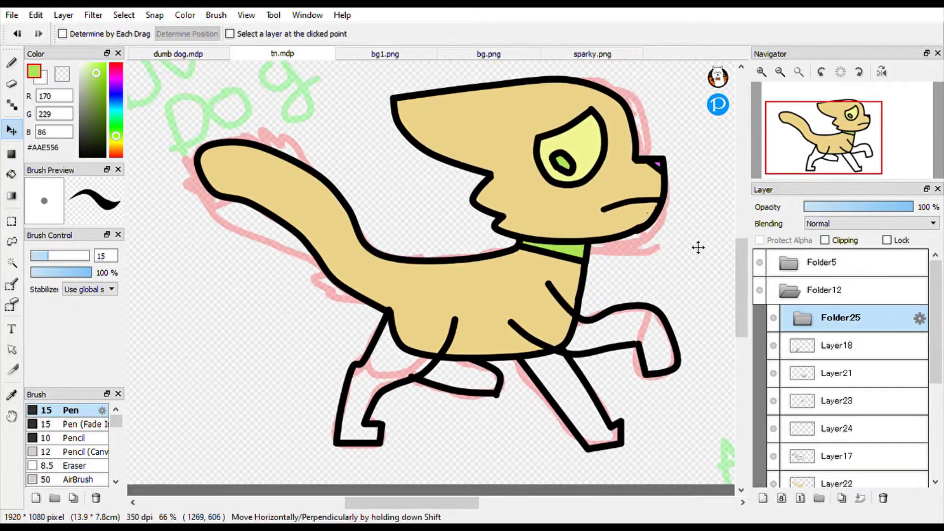
# Step: Add a layer below the near hind leg's outline and fill the leg with the tan #EBD287
pyautogui.press('g')
pyautogui.scroll(-1, 836, 344)
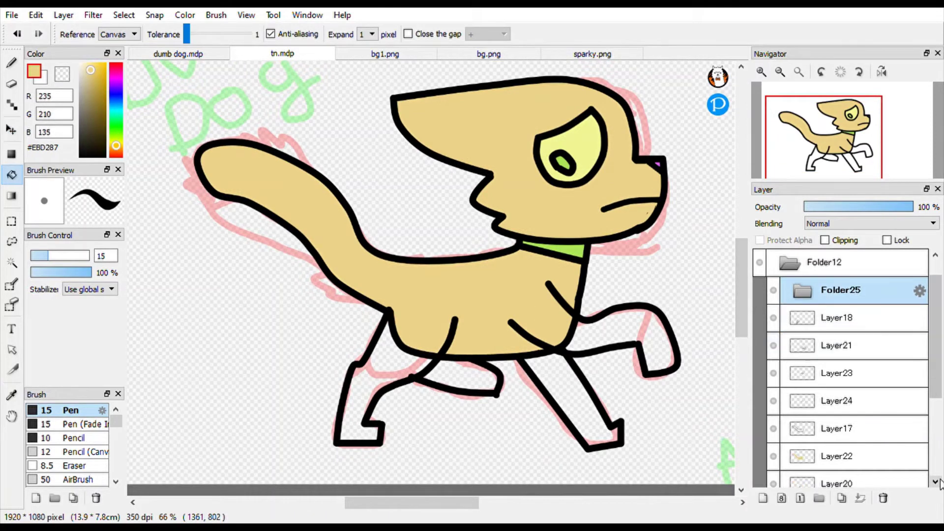
pyautogui.click(833, 339)
pyautogui.hotkey('ctrl', 'shift', 'n')
pyautogui.click(418, 374)
# Step: Add a layer above Layer23 and fill the raised front leg with the tan #EBD287
pyautogui.click(819, 396)
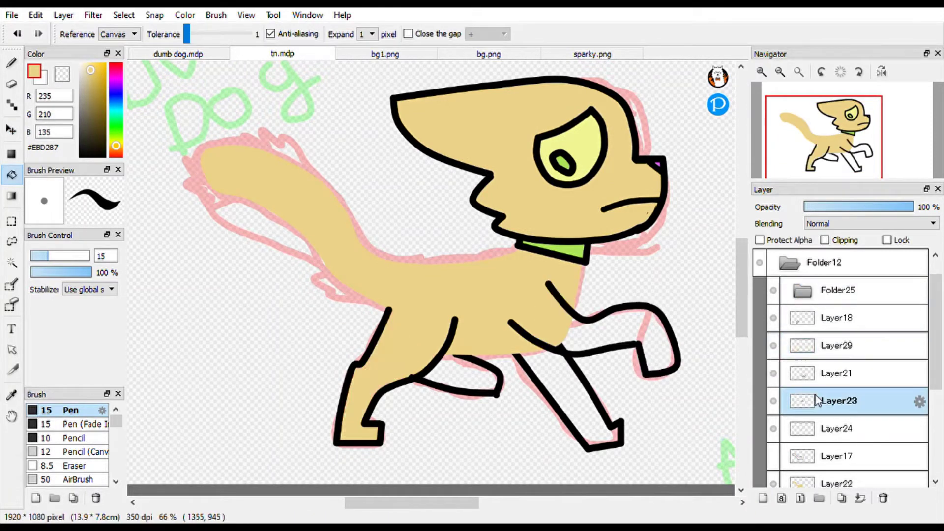
pyautogui.hotkey('ctrl', 'shift', 'n')
pyautogui.click(670, 369)
pyautogui.hotkey('ctrl', 'z')
pyautogui.scroll(-1, 846, 373)
pyautogui.click(637, 337)
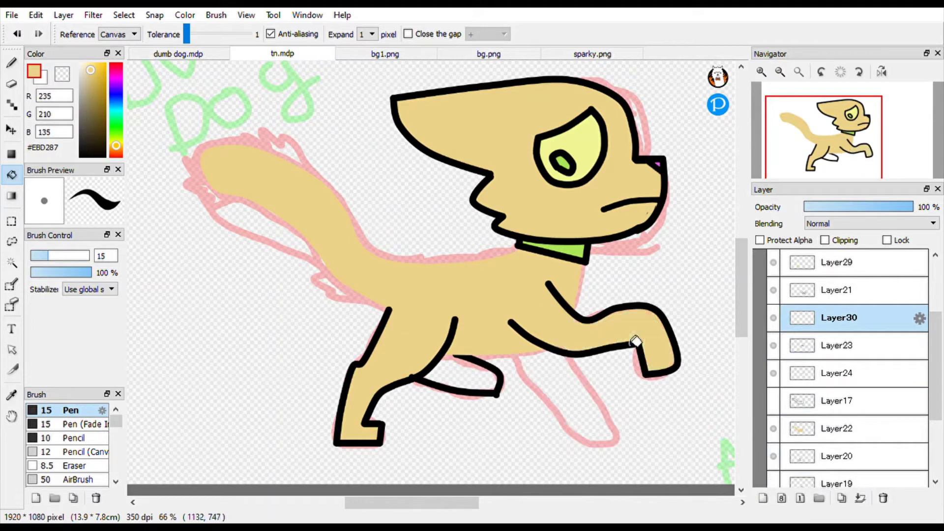
# Step: Close the open tops of the near front and hind legs with tan lines, fill the shoulder, and show the body fill again
pyautogui.click(773, 290)
pyautogui.click(773, 429)
pyautogui.press('b')
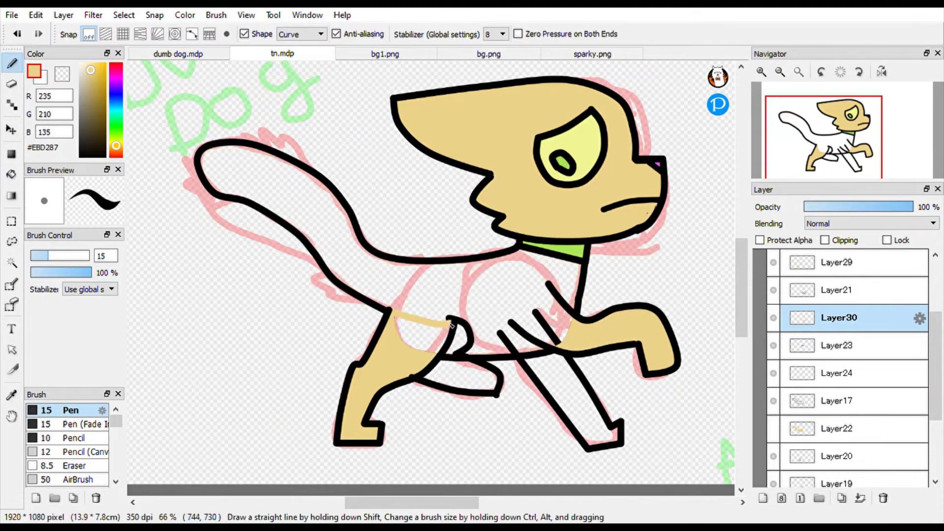
pyautogui.keyDown('shift'); pyautogui.click(521, 319); pyautogui.keyUp('shift')
pyautogui.click(12, 174)
pyautogui.click(537, 326)
pyautogui.click(792, 267)
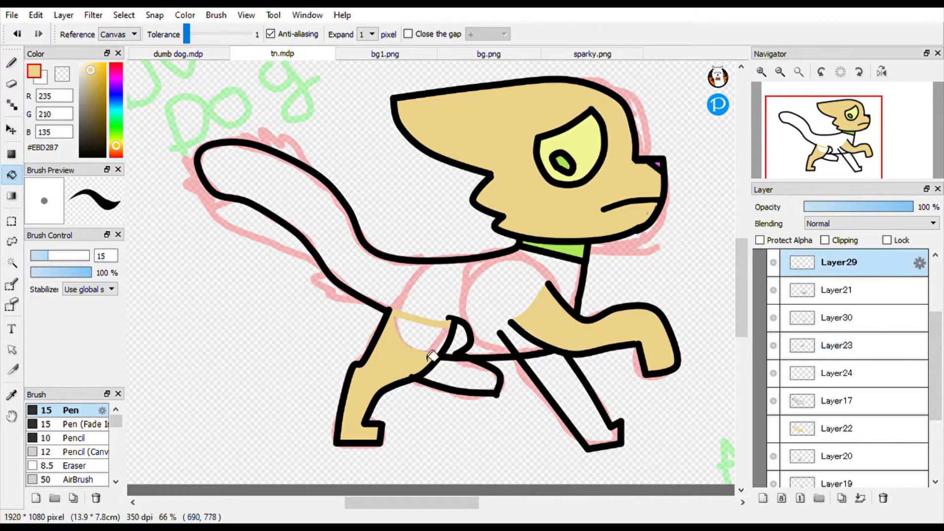
pyautogui.click(775, 427)
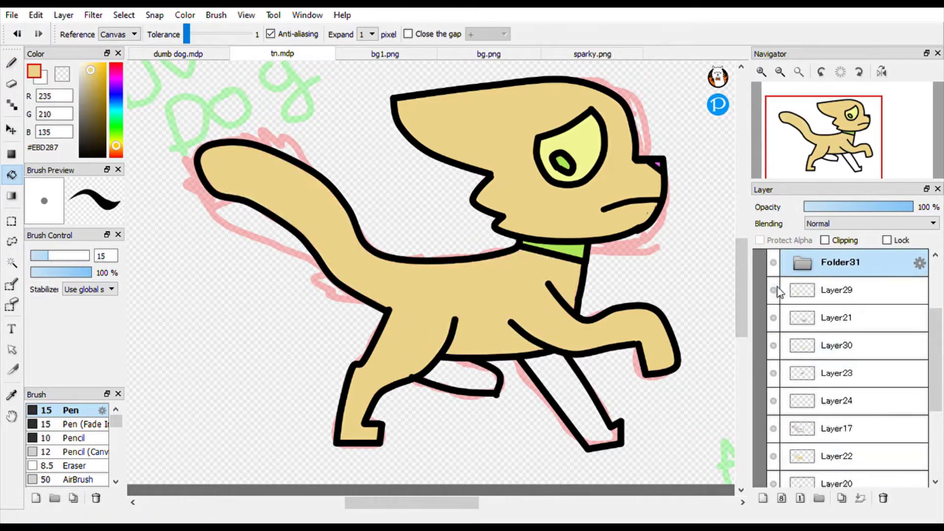
# Step: Group the raised front leg's fill and outline layers, Layer30 and Layer21, in their own folder above Layer23
pyautogui.moveTo(780, 292); pyautogui.dragTo(774, 407)
pyautogui.press('v')
pyautogui.click(881, 329)
pyautogui.click(802, 318)
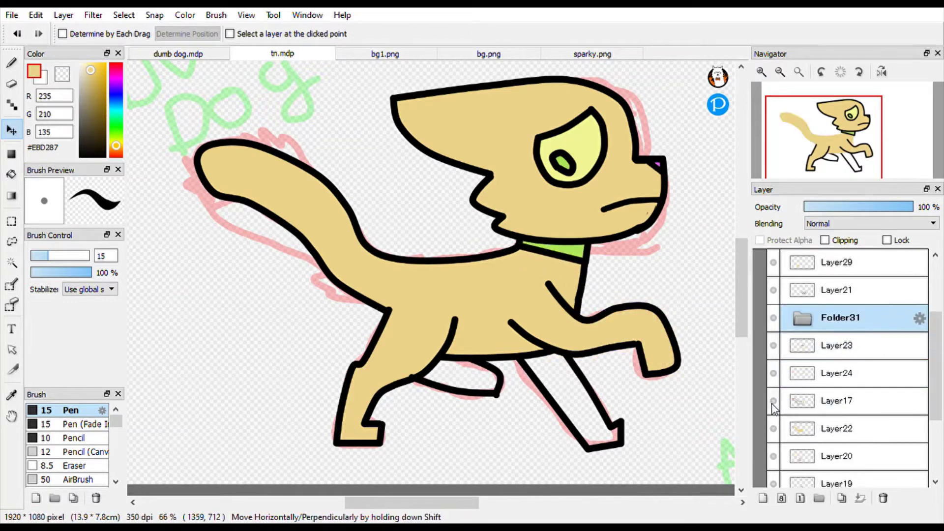
pyautogui.moveTo(804, 291); pyautogui.dragTo(806, 317)
# Step: Move the grouped front leg slightly forward and down on the dog's body
pyautogui.moveTo(492, 324); pyautogui.dragTo(681, 314)
pyautogui.hotkey('ctrl', 'z')
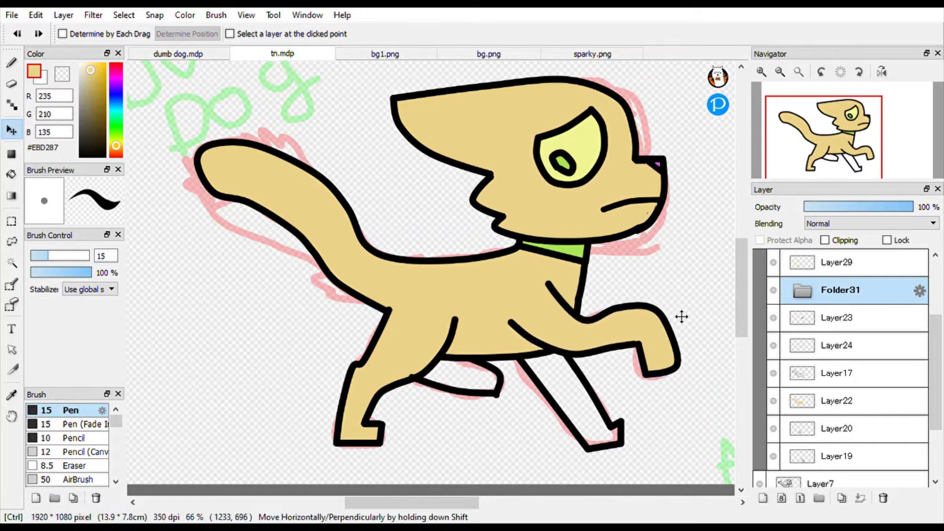
pyautogui.hotkey('ctrl', 't')
pyautogui.moveTo(696, 375); pyautogui.dragTo(580, 384)
pyautogui.press('Escape')
pyautogui.moveTo(636, 412); pyautogui.dragTo(648, 417)
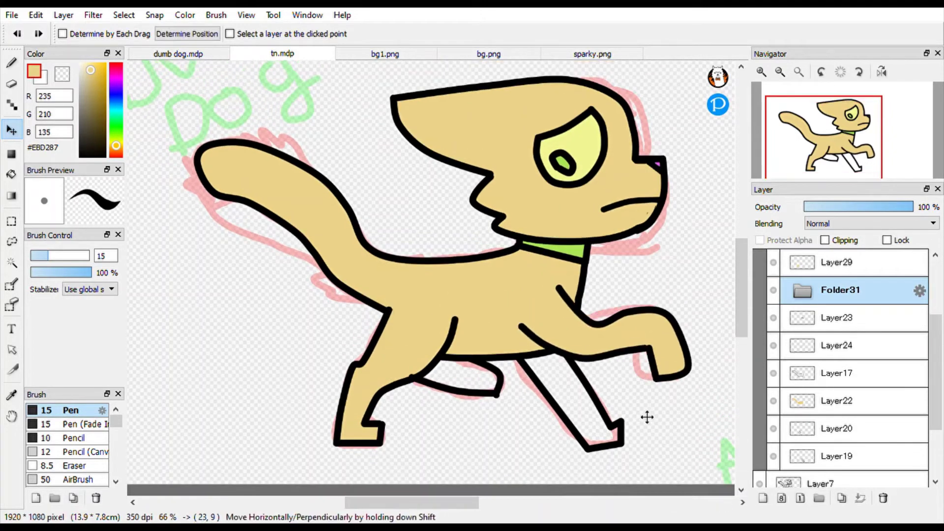
# Step: Add a layer below Layer19 and fill the two far legs with the lighter tan #EBDCB0
pyautogui.click(831, 456)
pyautogui.scroll(-3, 836, 443)
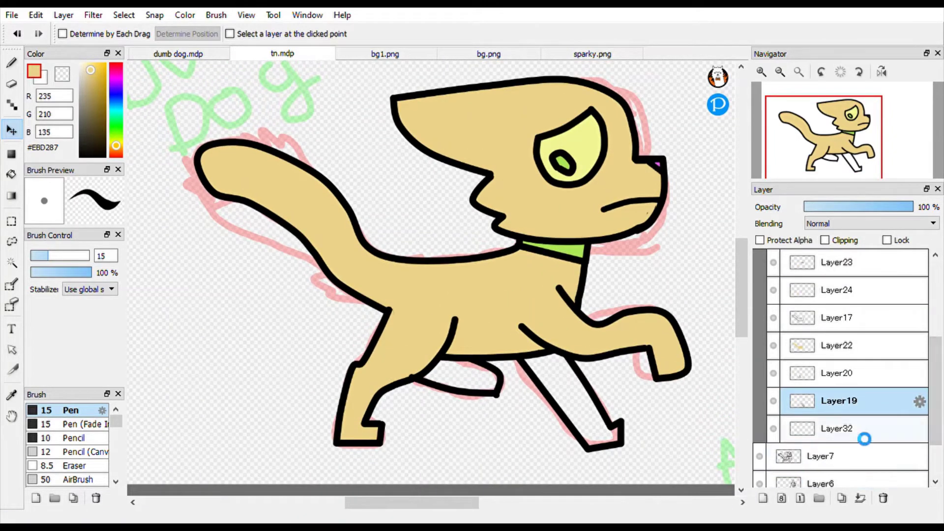
pyautogui.click(571, 401)
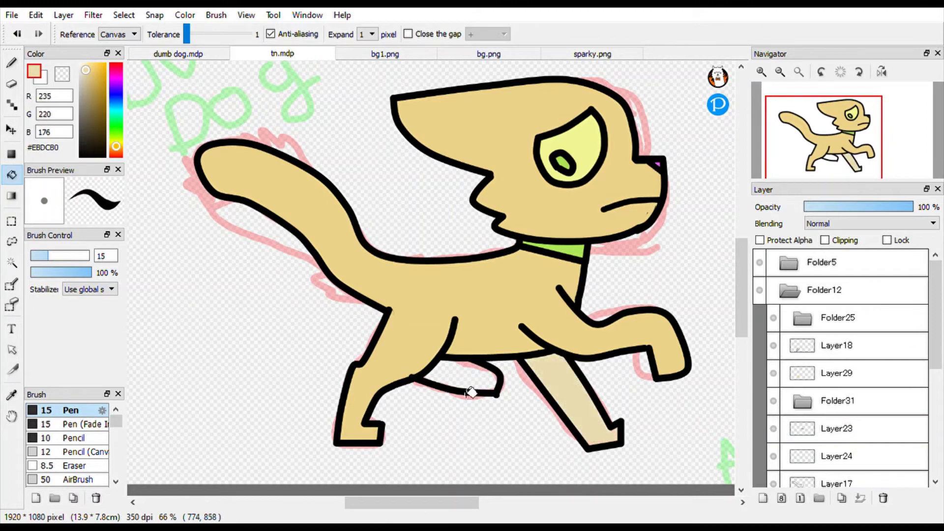
pyautogui.click(471, 388)
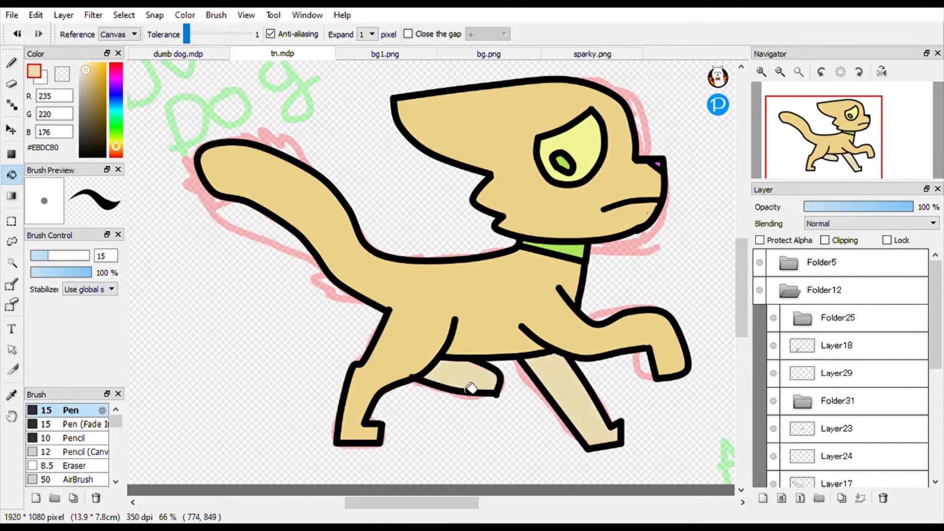
# Step: Collapse the dog's folder, hide the Layer7 sketch and move it to the bottom of the layer stack
pyautogui.click(789, 291)
pyautogui.click(800, 71)
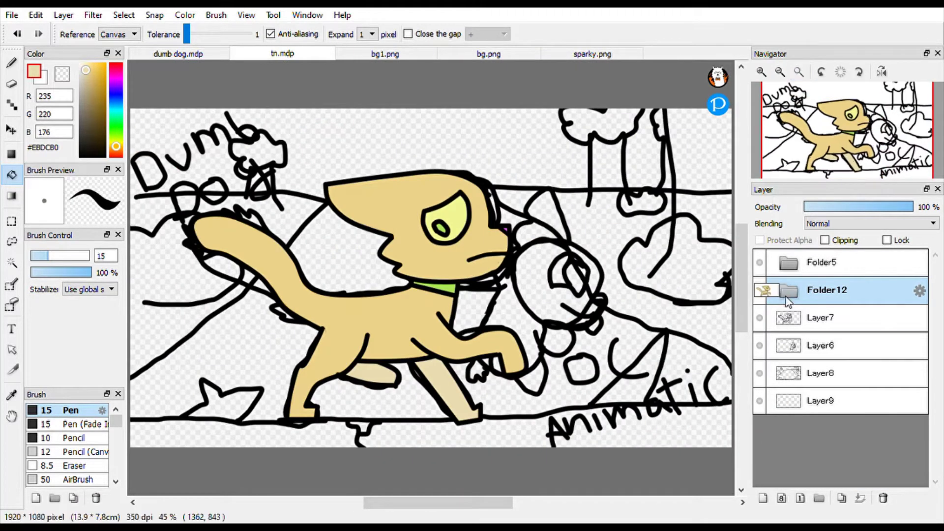
pyautogui.click(759, 291)
pyautogui.click(760, 290)
pyautogui.click(760, 318)
pyautogui.moveTo(789, 318); pyautogui.dragTo(790, 428)
# Step: Add a layer below Folder12 and trace the second character's fluffy head and ear outline in black
pyautogui.hotkey('ctrl', 'shift', 'n')
pyautogui.click(762, 71)
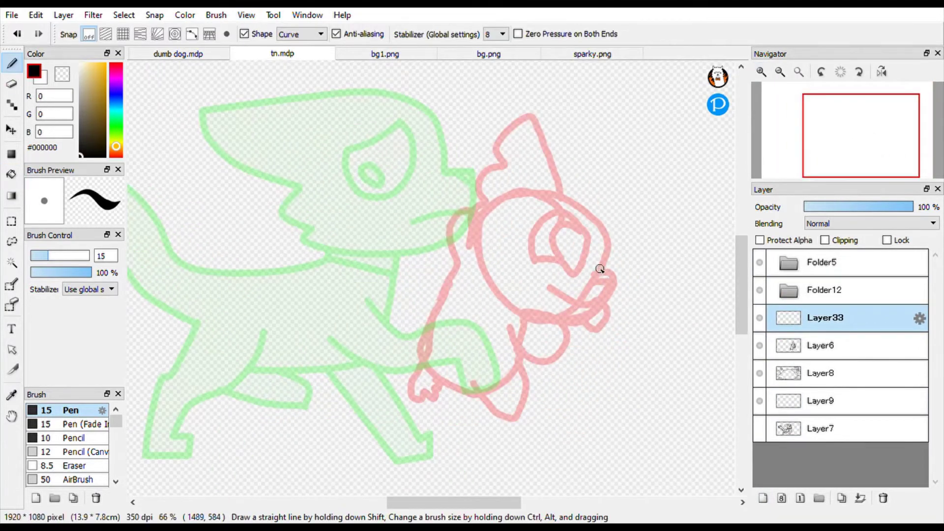
pyautogui.moveTo(601, 317); pyautogui.dragTo(523, 317)
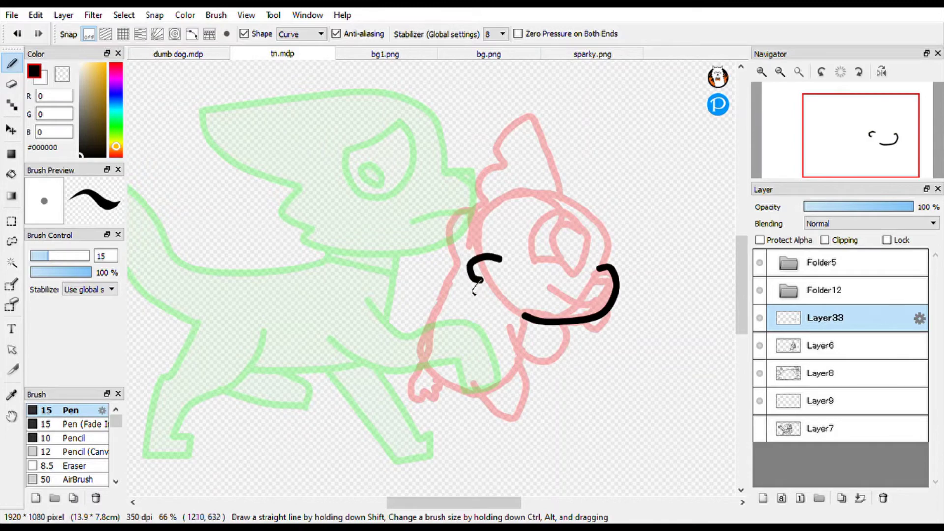
pyautogui.moveTo(474, 293); pyautogui.dragTo(523, 315)
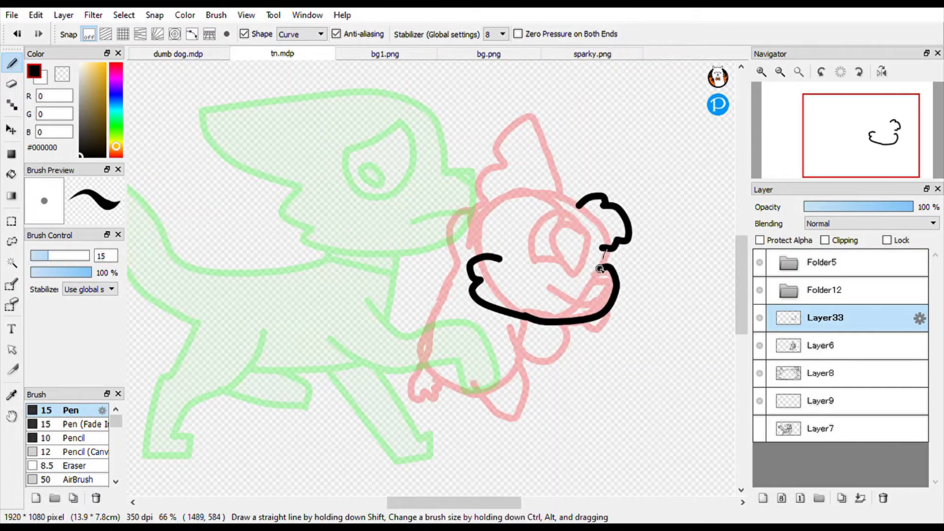
pyautogui.moveTo(562, 200)
pyautogui.mouseDown()
pyautogui.moveTo(511, 139)
pyautogui.moveTo(491, 140)
pyautogui.mouseUp()
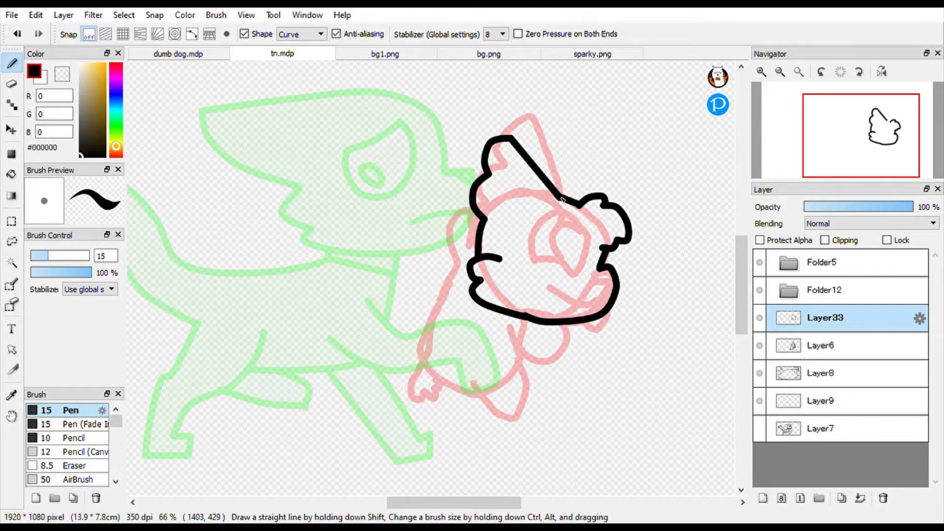
# Step: Put the head outline in a new folder and draw the eye and pupil on separate layers in a nested folder
pyautogui.click(819, 499)
pyautogui.click(763, 498)
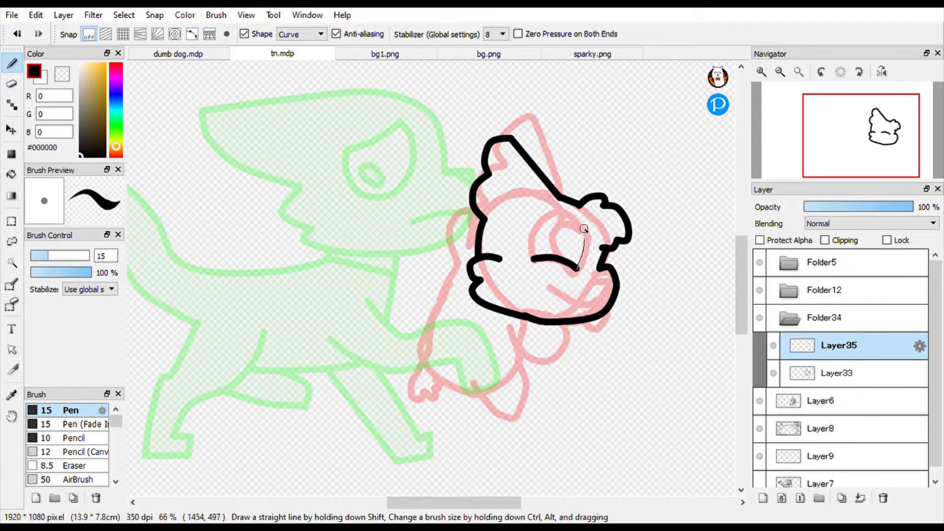
pyautogui.moveTo(532, 259)
pyautogui.mouseDown()
pyautogui.moveTo(571, 217)
pyautogui.moveTo(584, 270)
pyautogui.mouseUp()
pyautogui.click(819, 499)
pyautogui.click(762, 498)
pyautogui.click(803, 345)
# Step: Draw the second character's mouth and hanging tongue on a new layer and the nose on another
pyautogui.click(763, 498)
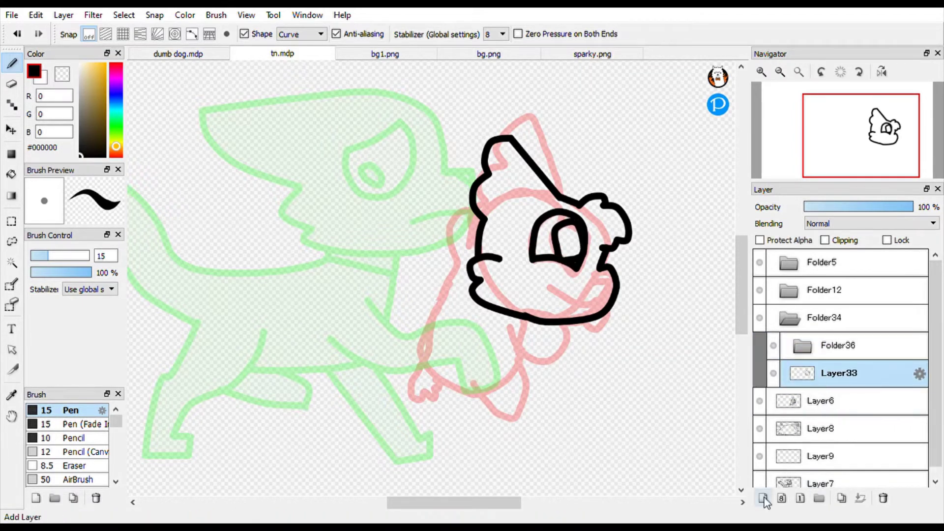
pyautogui.moveTo(612, 329); pyautogui.dragTo(613, 329)
pyautogui.click(763, 499)
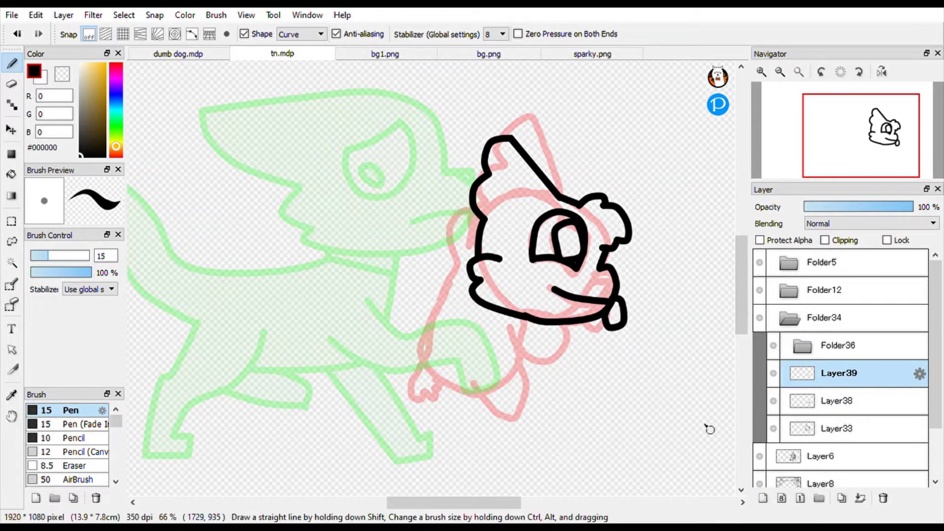
pyautogui.moveTo(606, 270); pyautogui.dragTo(612, 283)
# Step: Put the head folder in a new outer folder and trace the front paw on a new layer below the head
pyautogui.click(819, 498)
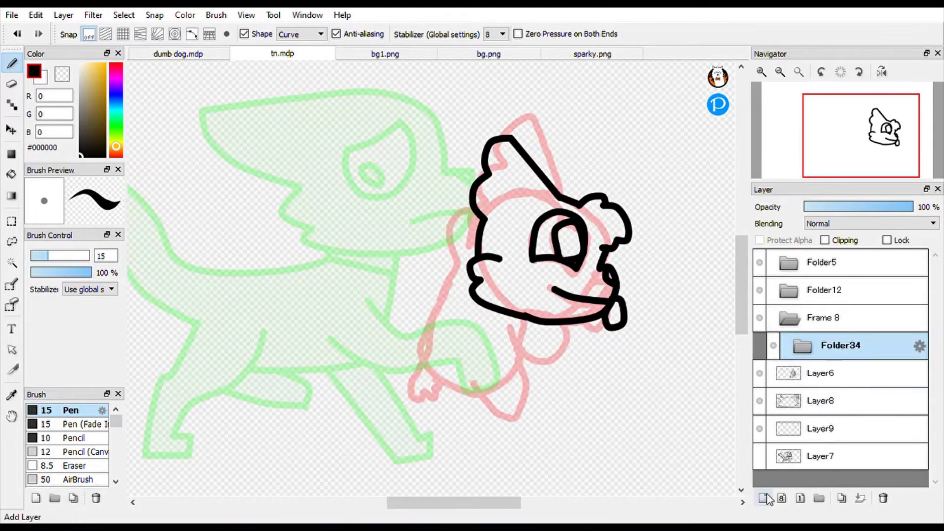
pyautogui.click(763, 498)
pyautogui.click(829, 379)
pyautogui.moveTo(549, 360); pyautogui.dragTo(556, 329)
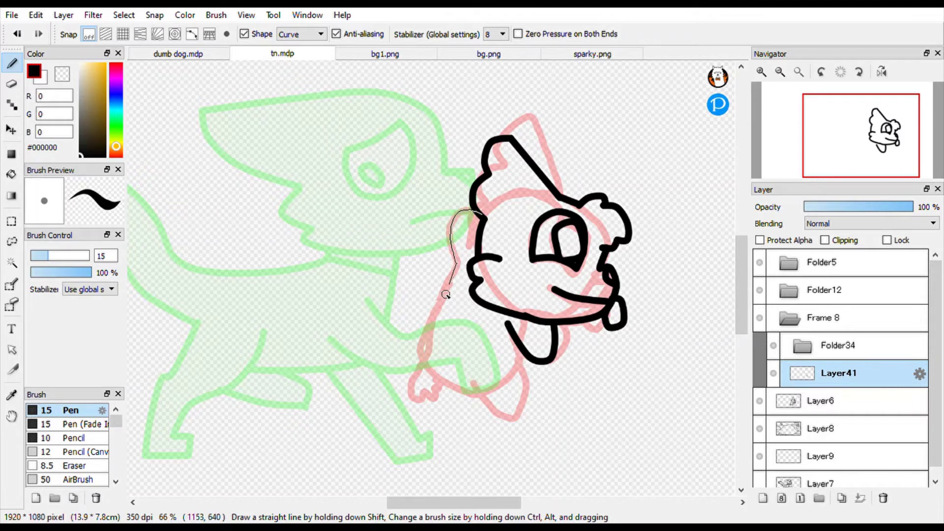
# Step: Trace the second character's back, hanging foot, belly and second leg on the body layer
pyautogui.moveTo(446, 294); pyautogui.dragTo(429, 334)
pyautogui.moveTo(426, 414); pyautogui.dragTo(425, 413)
pyautogui.moveTo(425, 414); pyautogui.dragTo(441, 423)
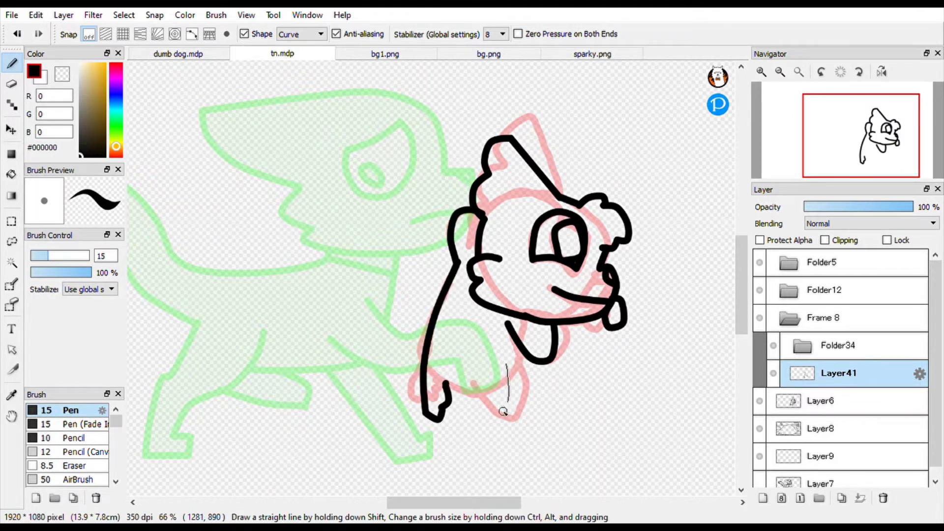
pyautogui.moveTo(473, 396); pyautogui.dragTo(465, 376)
pyautogui.moveTo(446, 382); pyautogui.dragTo(461, 391)
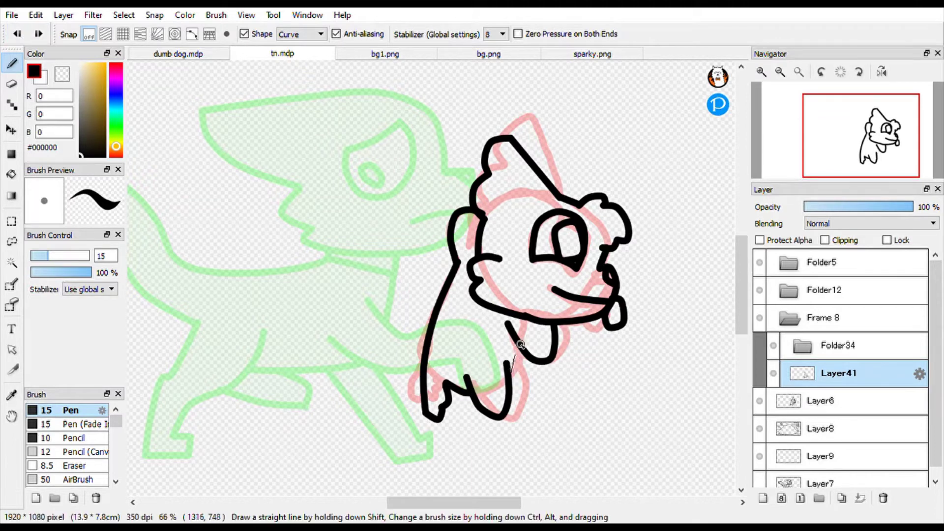
# Step: Erase the rough end of the hanging foot and redraw its paw contour up to the belly
pyautogui.press('e')
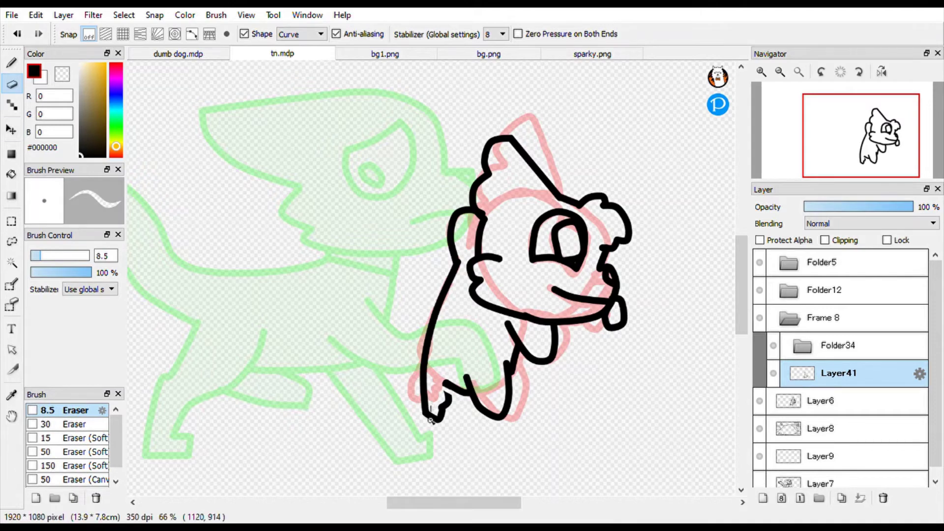
pyautogui.moveTo(443, 407); pyautogui.dragTo(427, 421)
pyautogui.press('b')
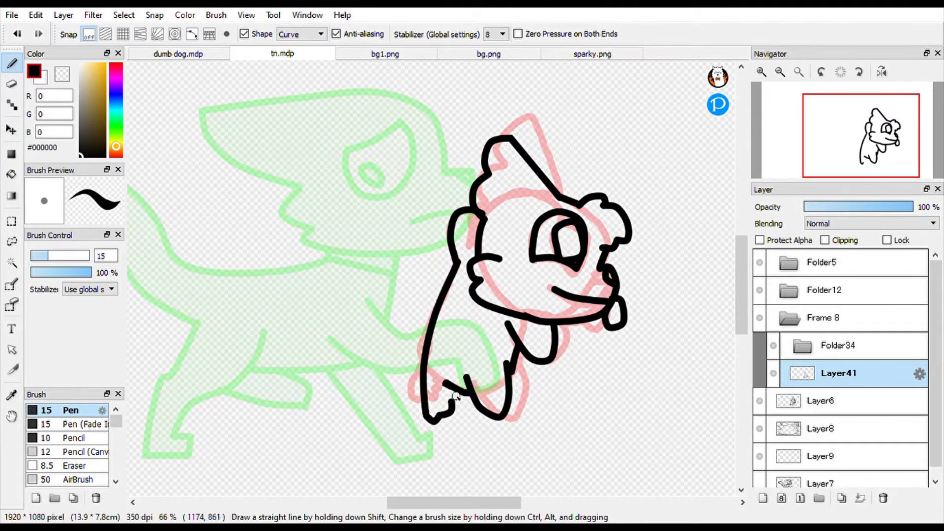
pyautogui.press('e')
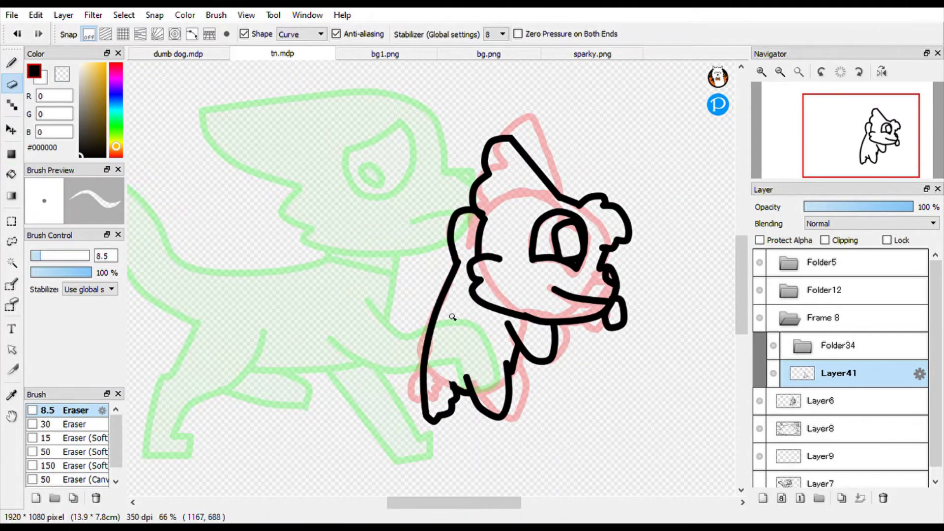
# Step: Sample the dark grey #4A4B53 from sparky.png and fill the second character's body and head on separate layers beneath their outlines
pyautogui.click(763, 498)
pyautogui.moveTo(828, 373); pyautogui.dragTo(829, 401)
pyautogui.click(592, 53)
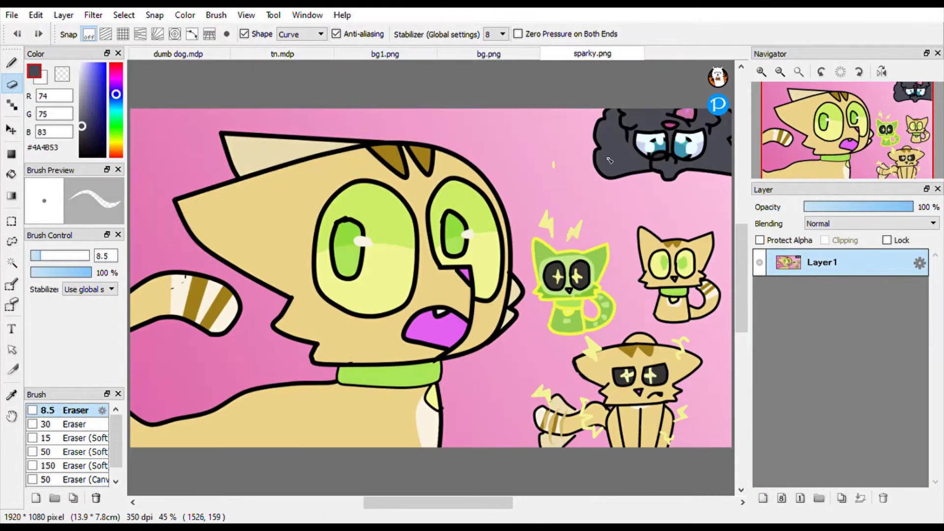
pyautogui.click(282, 54)
pyautogui.press('g')
pyautogui.click(494, 350)
pyautogui.click(544, 298)
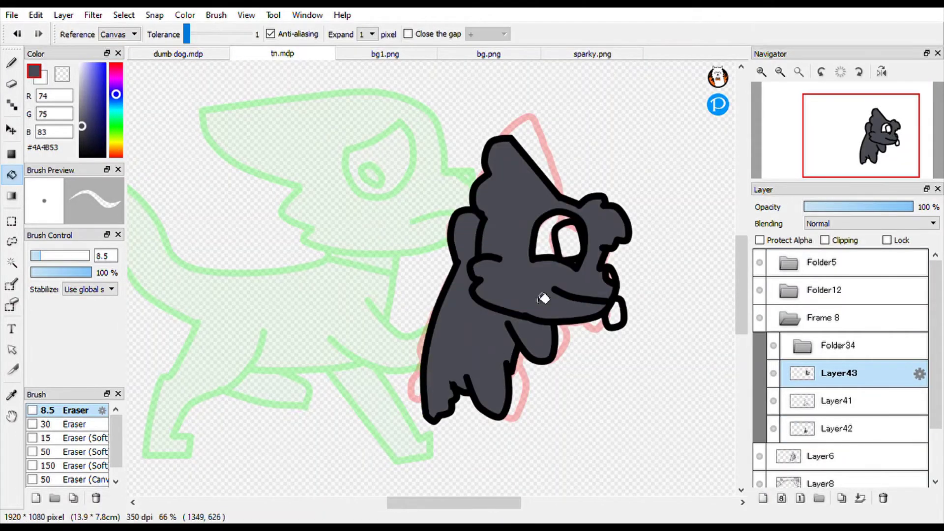
# Step: Color the second character's eye and pupil with shades sampled from sparky.png, and fill the tongue and nose with the pink #E35FEF
pyautogui.click(593, 53)
pyautogui.click(282, 53)
pyautogui.click(614, 55)
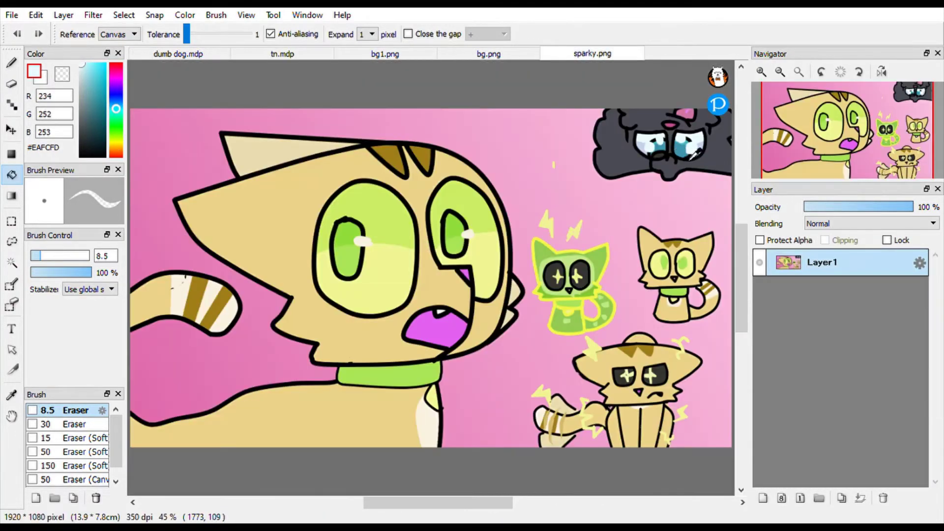
pyautogui.click(282, 53)
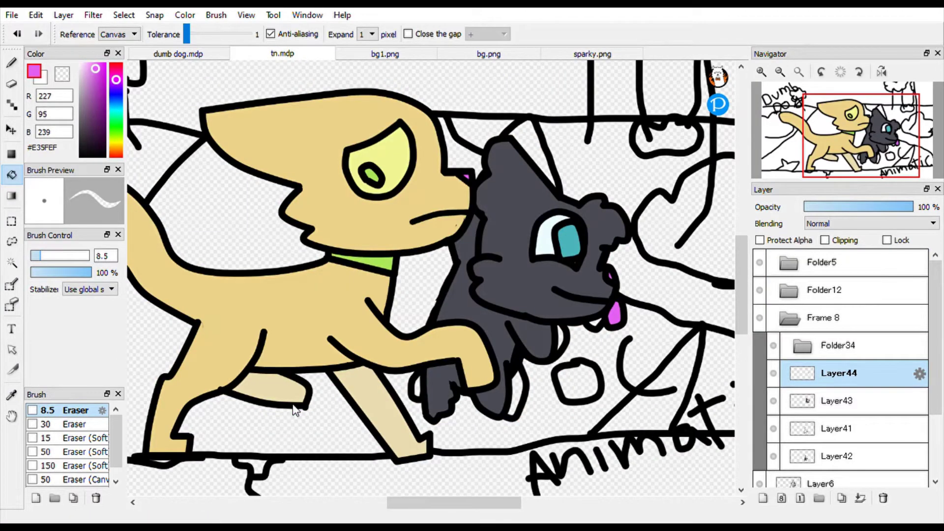
# Step: Restack the layer folders with the first character's front leg above the second character and the first character's body beneath
pyautogui.click(818, 498)
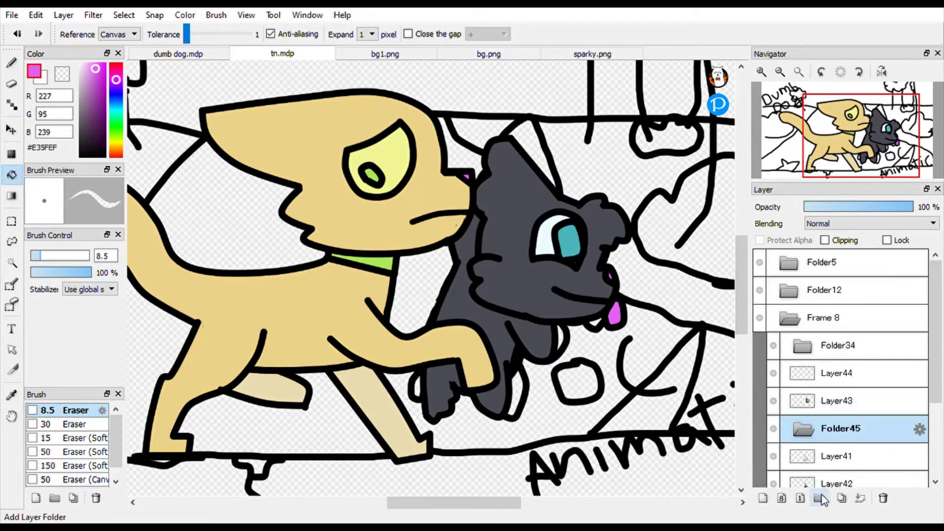
pyautogui.click(798, 71)
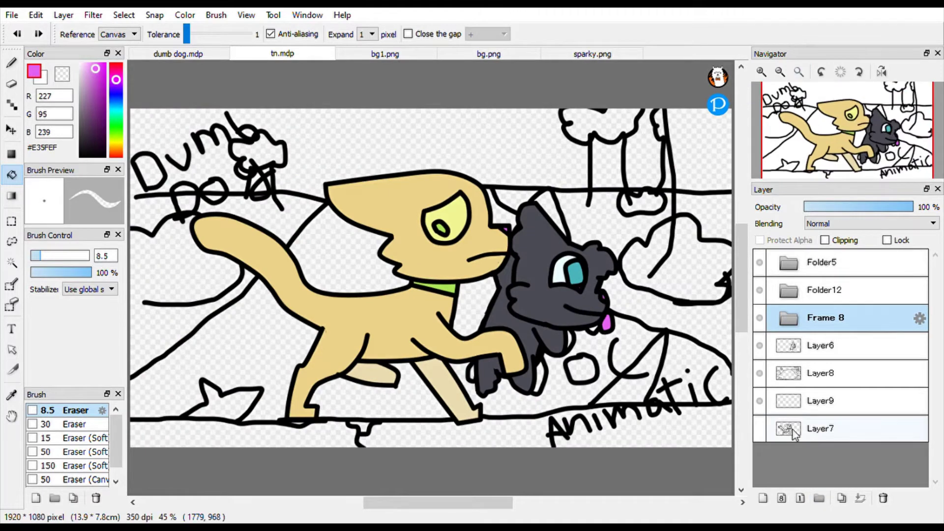
pyautogui.hotkey('ctrl', 'z')
pyautogui.hotkey('ctrl', 'z')
pyautogui.hotkey('ctrl', 'z')
pyautogui.hotkey('ctrl', 'z')
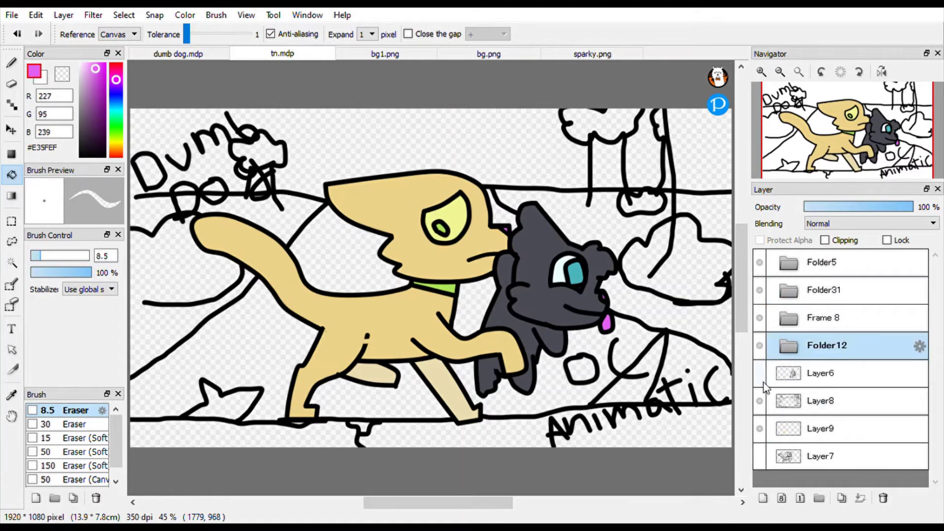
# Step: Erase the stray fill covering the first character's hind-leg line on the fill layer of the front-leg folder
pyautogui.click(788, 291)
pyautogui.click(838, 345)
pyautogui.press('e')
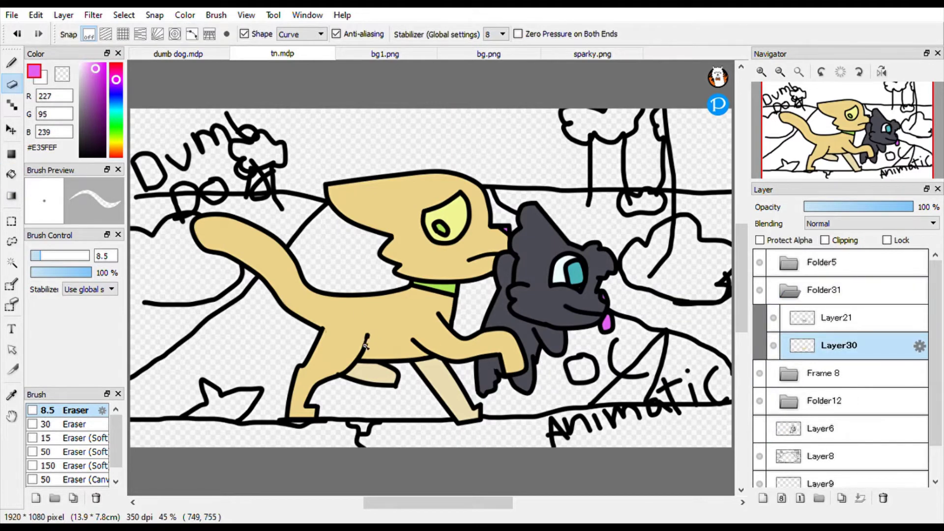
pyautogui.click(879, 295)
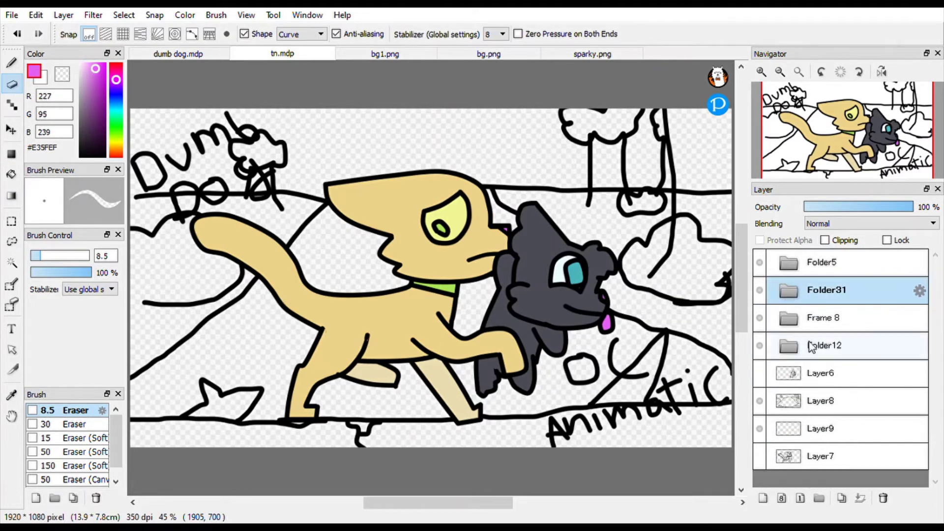
# Step: Trace the foreground ground line with its two jagged peaks in black on Layer9, from one canvas edge to the other
pyautogui.click(800, 423)
pyautogui.press('p')
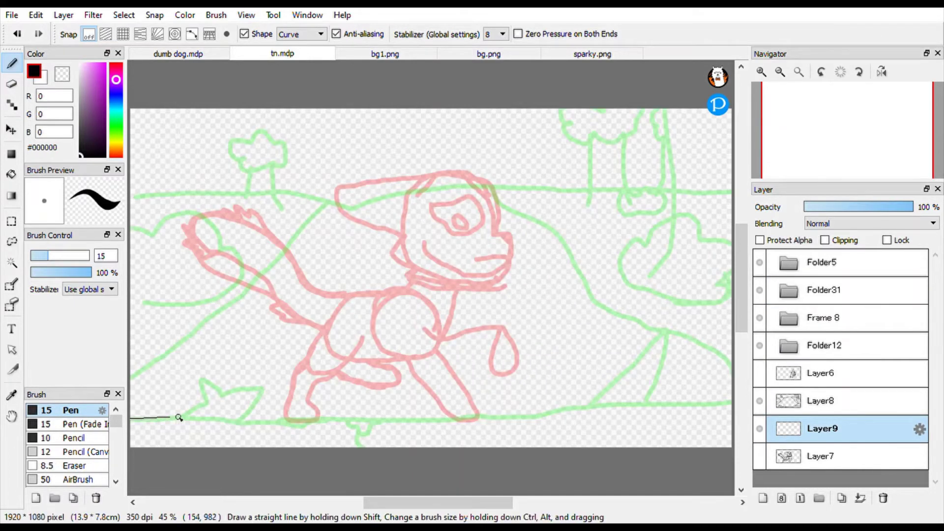
pyautogui.moveTo(264, 387); pyautogui.dragTo(589, 417)
pyautogui.keyDown('shift'); pyautogui.click(664, 332); pyautogui.keyUp('shift')
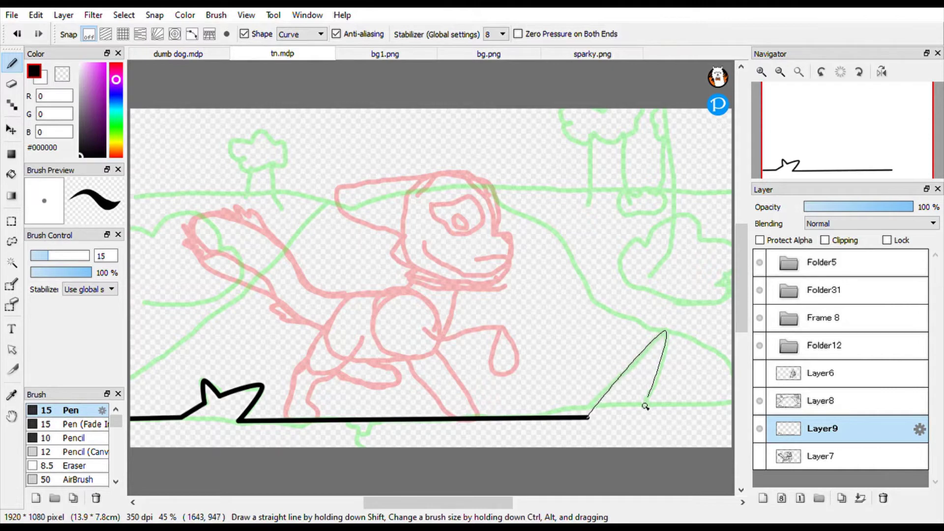
pyautogui.keyDown('shift'); pyautogui.click(643, 417); pyautogui.keyUp('shift')
pyautogui.keyDown('shift'); pyautogui.click(731, 413); pyautogui.keyUp('shift')
# Step: Add a layer beneath the ground outline and fill the ground with the brown #957E3B
pyautogui.click(763, 499)
pyautogui.press('g')
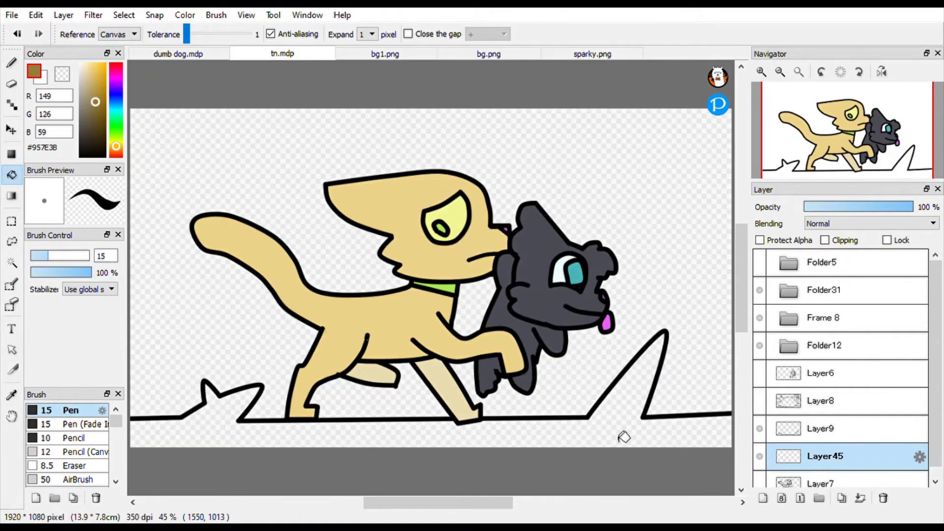
pyautogui.click(623, 437)
# Step: Move the first character's far foreleg outline layer out of the body folder to beneath the ground fill layer
pyautogui.click(825, 345)
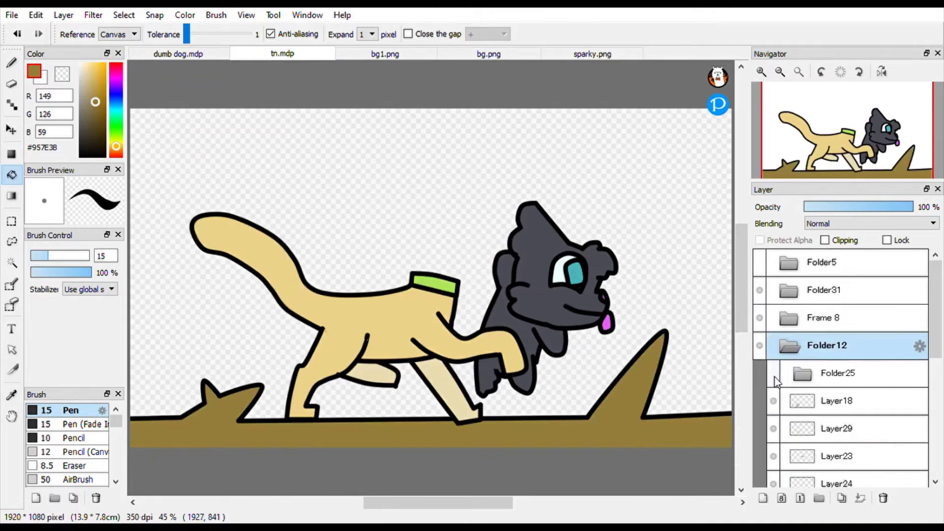
pyautogui.click(936, 482)
pyautogui.moveTo(836, 355)
pyautogui.mouseDown()
pyautogui.moveTo(826, 361)
pyautogui.moveTo(805, 456)
pyautogui.mouseUp()
# Step: Copy the far foreleg's fill onto a new layer beneath the ground and group it with the leg outline in a folder
pyautogui.click(836, 308)
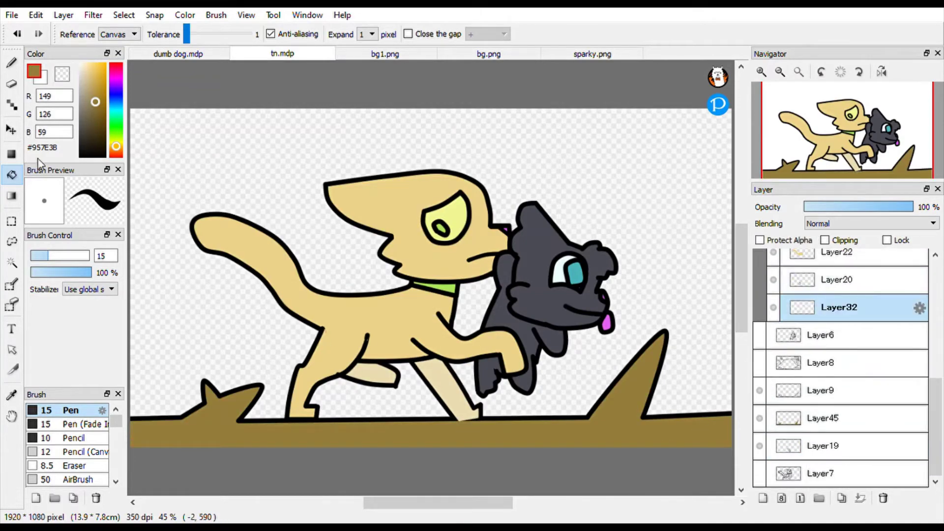
pyautogui.press('l')
pyautogui.moveTo(432, 307)
pyautogui.mouseDown()
pyautogui.moveTo(422, 391)
pyautogui.moveTo(435, 309)
pyautogui.mouseUp()
pyautogui.hotkey('ctrl', 'c')
pyautogui.hotkey('ctrl', 'v')
pyautogui.hotkey('ctrl', 'd')
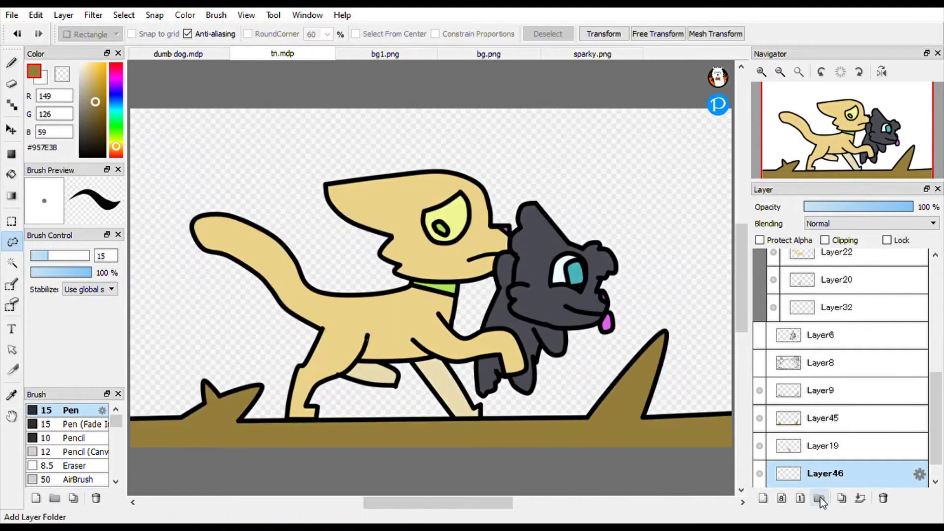
pyautogui.click(819, 498)
pyautogui.click(812, 426)
# Step: Show the background sketch, move it below the far-leg folder, and trace the central hill's outline on a new layer beneath it
pyautogui.click(759, 362)
pyautogui.click(817, 390)
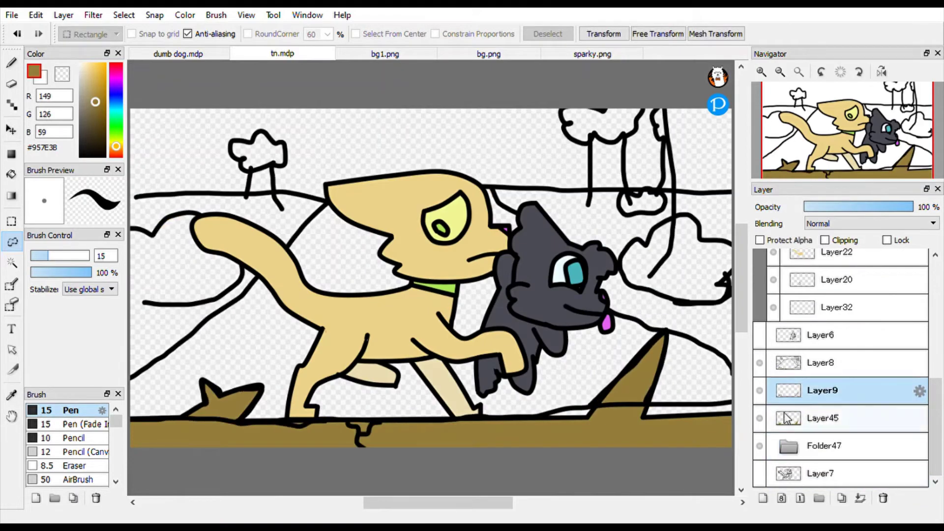
pyautogui.click(818, 363)
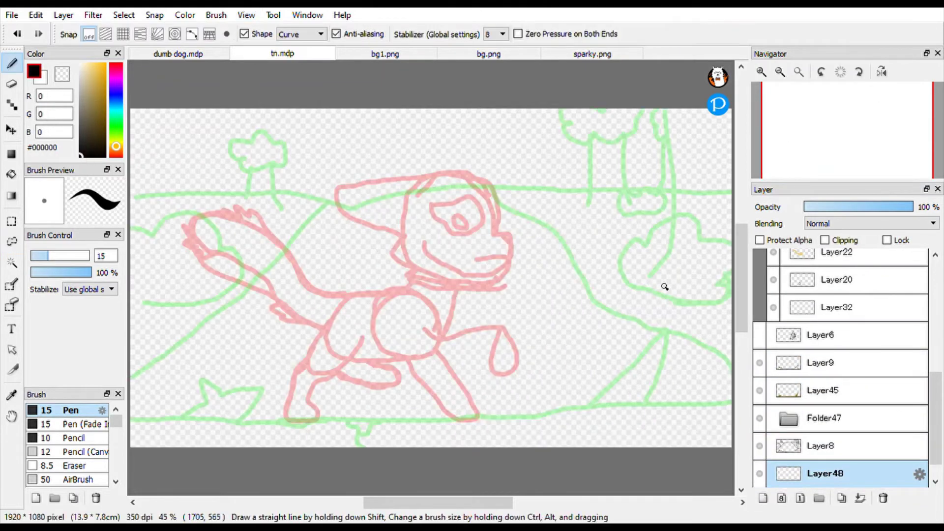
pyautogui.click(728, 367)
pyautogui.moveTo(130, 379); pyautogui.dragTo(236, 302)
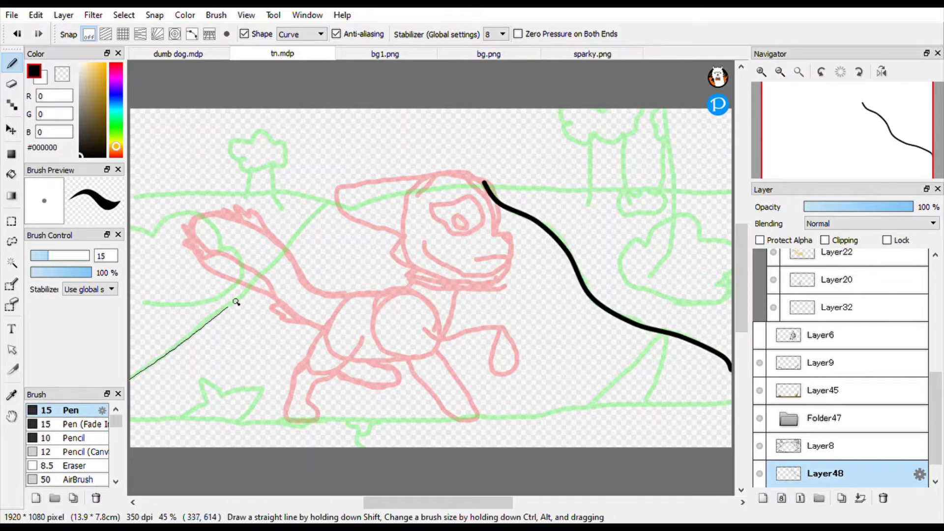
pyautogui.click(328, 203)
pyautogui.moveTo(329, 203); pyautogui.dragTo(485, 185)
pyautogui.click(485, 186)
# Step: Sample the teal #5A949F from the background reference image and fill the central hill with it
pyautogui.click(456, 52)
pyautogui.click(546, 54)
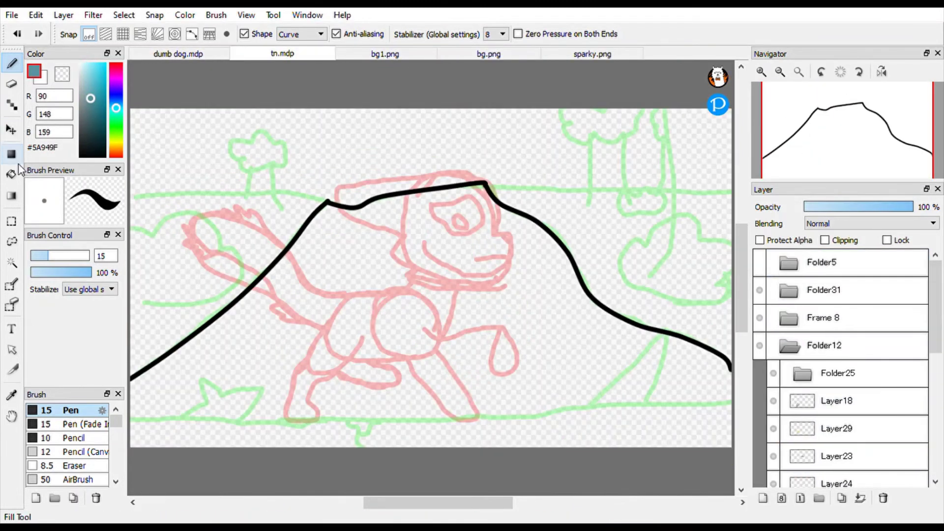
pyautogui.click(12, 174)
pyautogui.click(412, 204)
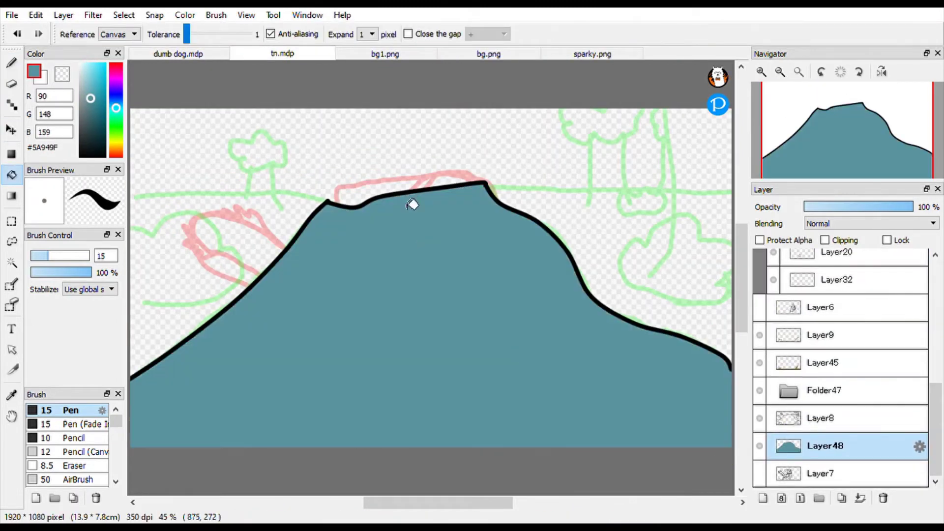
# Step: Sample the light green #9CBE73 from the background reference image and draw the horizon line across the full canvas width
pyautogui.click(424, 57)
pyautogui.click(264, 60)
pyautogui.press('b')
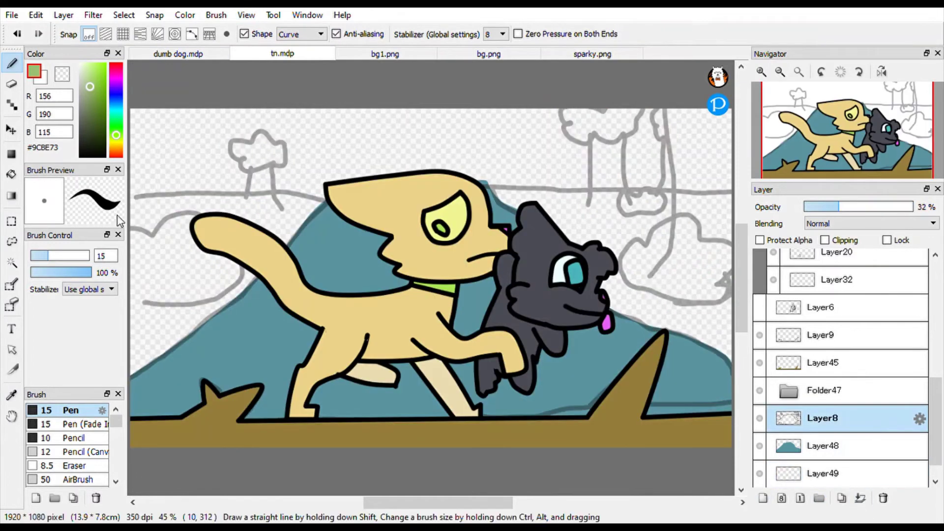
pyautogui.moveTo(132, 196); pyautogui.dragTo(730, 191)
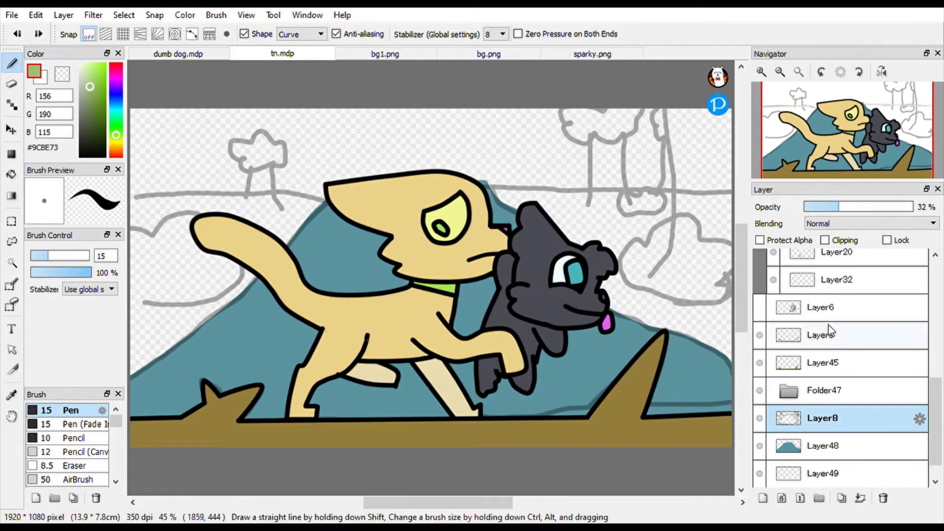
pyautogui.click(826, 446)
pyautogui.moveTo(489, 183); pyautogui.dragTo(326, 203)
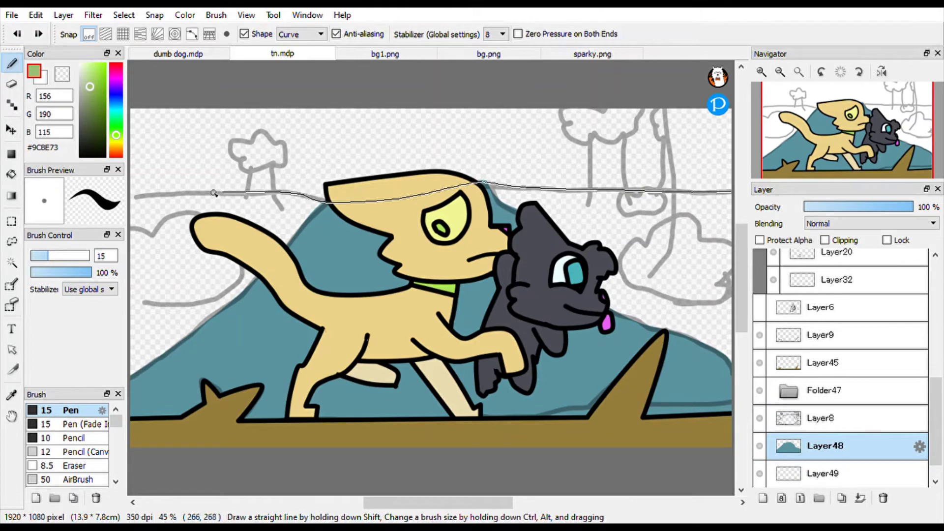
pyautogui.moveTo(214, 193); pyautogui.dragTo(132, 196)
# Step: Hide the background sketch and fill the land behind the dark character with light green #9CBE73 on Layer49
pyautogui.click(12, 174)
pyautogui.click(826, 473)
pyautogui.click(760, 418)
pyautogui.click(639, 226)
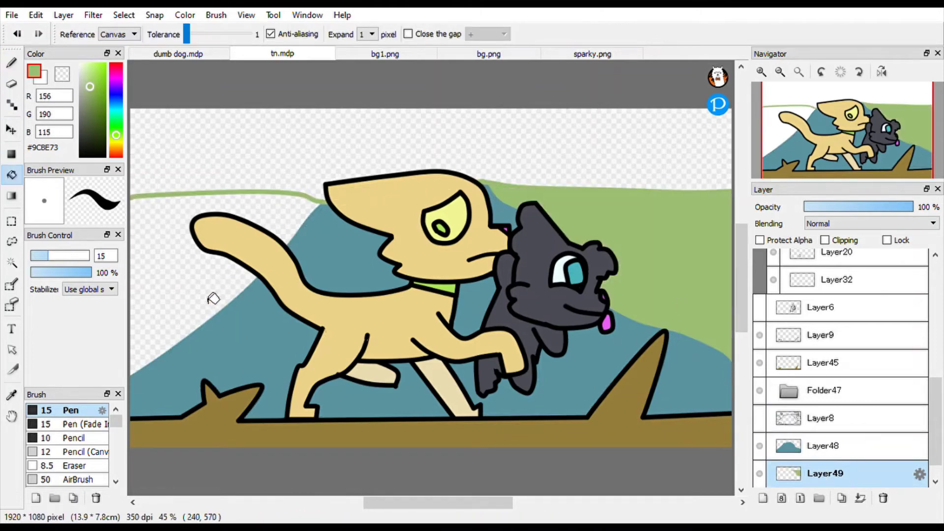
# Step: Hide the character folders, fill the land on the tail side of the hill with light green, and show the folders again
pyautogui.scroll(3, 772, 305)
pyautogui.click(759, 280)
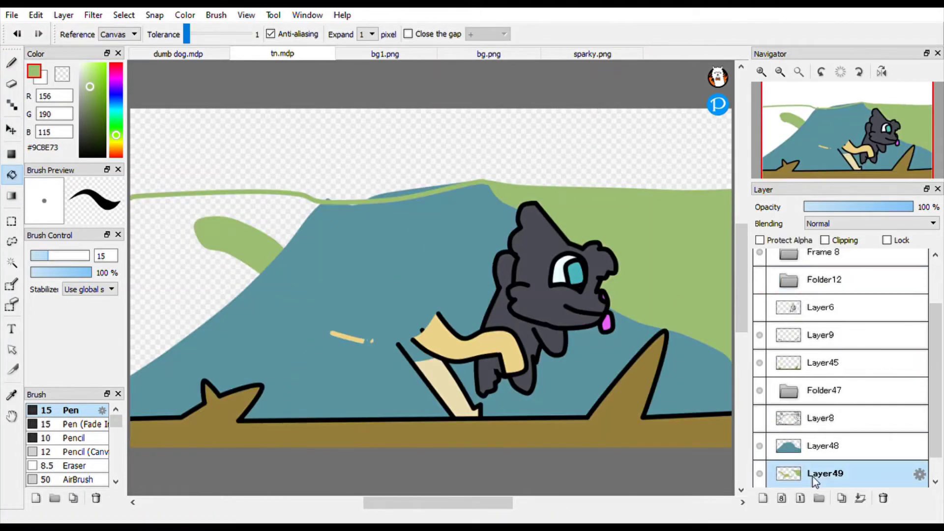
pyautogui.scroll(2, 787, 344)
pyautogui.click(760, 341)
pyautogui.click(760, 316)
pyautogui.click(760, 342)
pyautogui.scroll(-3, 787, 344)
pyautogui.click(210, 259)
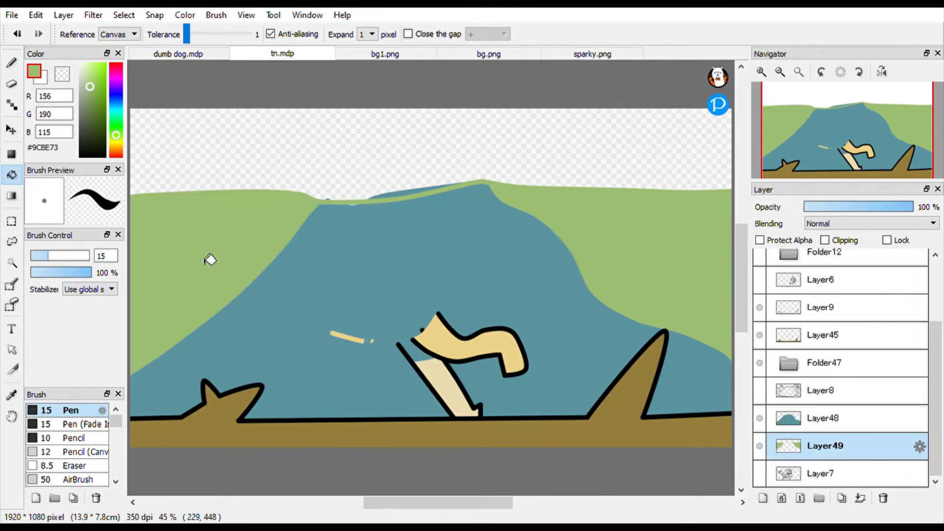
pyautogui.click(760, 253)
pyautogui.scroll(3, 760, 318)
pyautogui.click(760, 307)
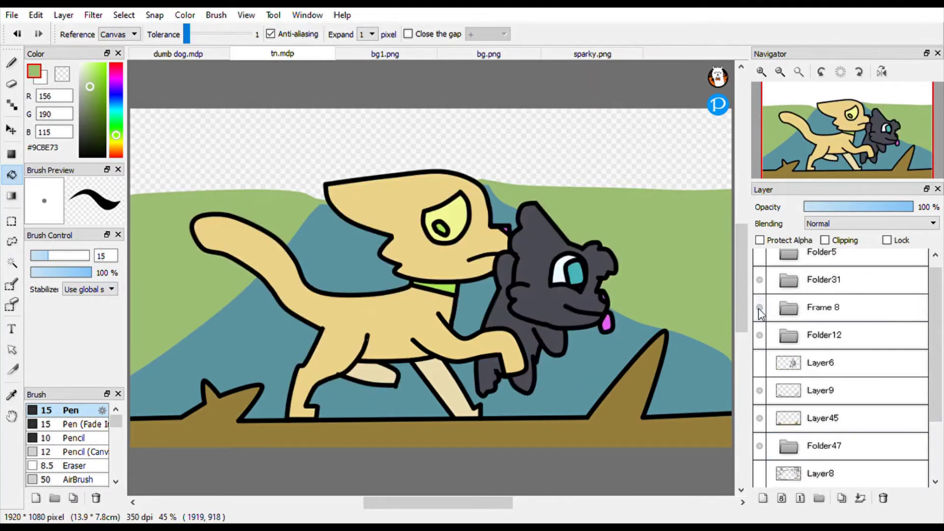
# Step: Sample the hill's teal #5A949F and paint over the green at the hill's peak behind the first character's head
pyautogui.press('e')
pyautogui.keyDown('alt'); pyautogui.click(487, 191); pyautogui.keyUp('alt')
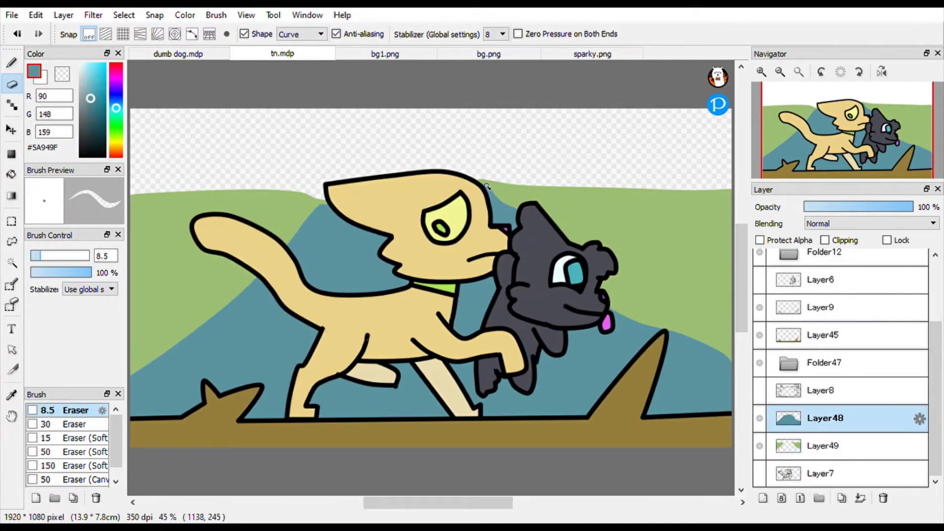
pyautogui.press('g')
pyautogui.scroll(5, 484, 181)
pyautogui.press('b')
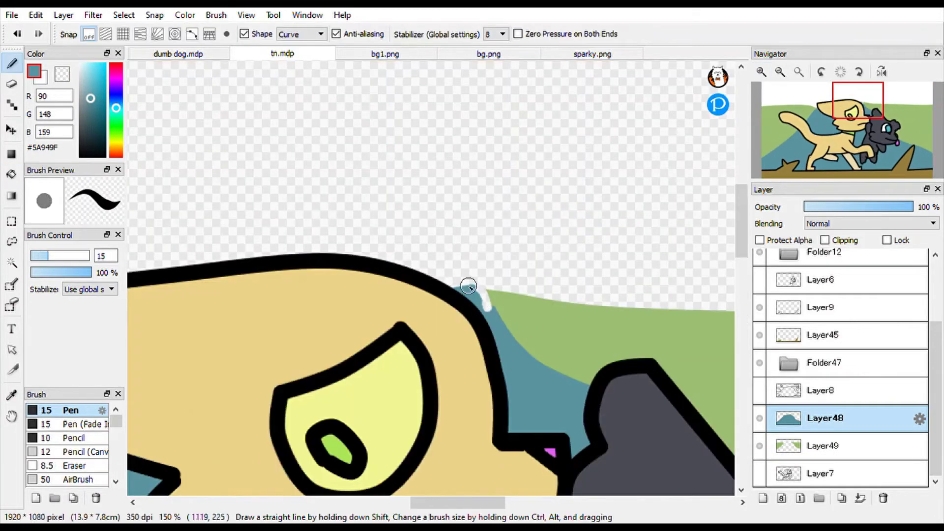
pyautogui.press('g')
pyautogui.click(800, 72)
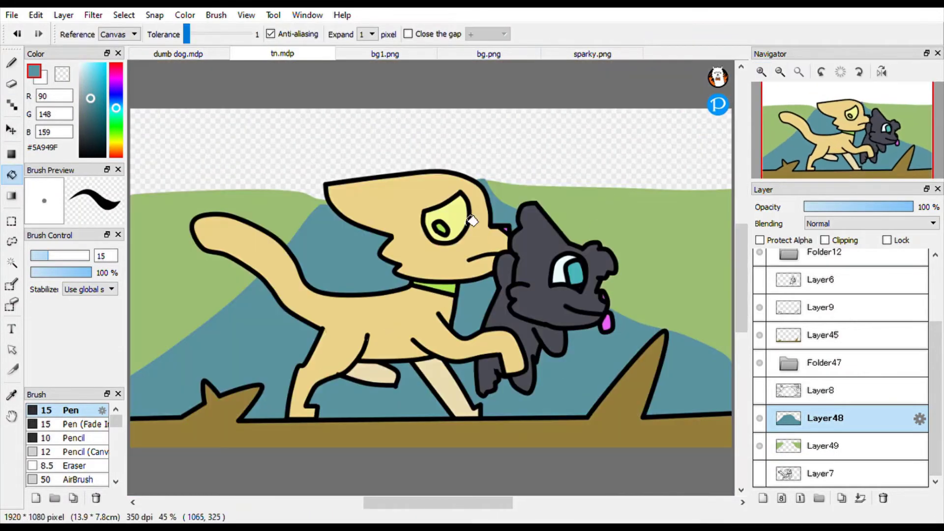
# Step: Add a layer beneath the green land and fill the sky with the light blue #A2DCE0
pyautogui.click(91, 84)
pyautogui.click(93, 77)
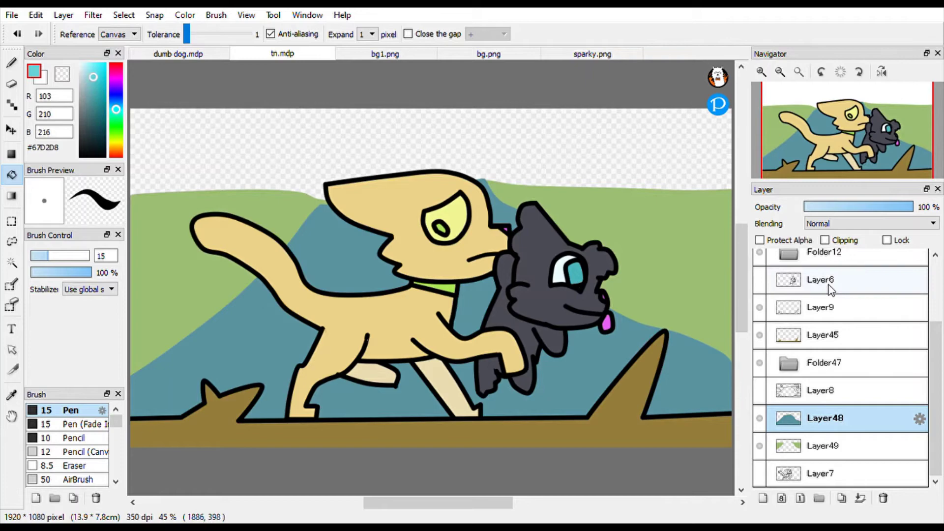
pyautogui.hotkey('ctrl', 'shift', 'n')
pyautogui.click(338, 404)
pyautogui.moveTo(858, 423); pyautogui.dragTo(859, 485)
pyautogui.click(86, 74)
pyautogui.click(695, 397)
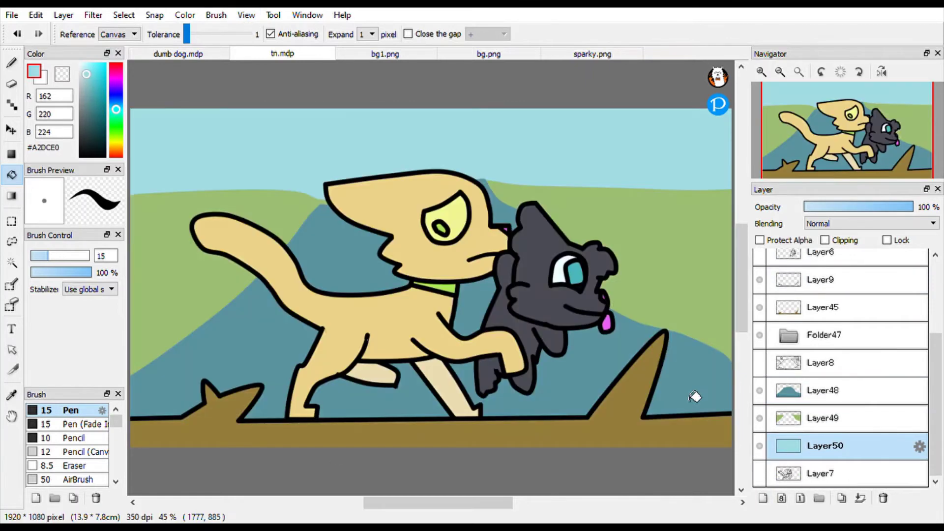
# Step: Restore the background line layer to full opacity above the ground fill, and color the ground crack with the darker brown #725D25
pyautogui.press('b')
pyautogui.click(821, 362)
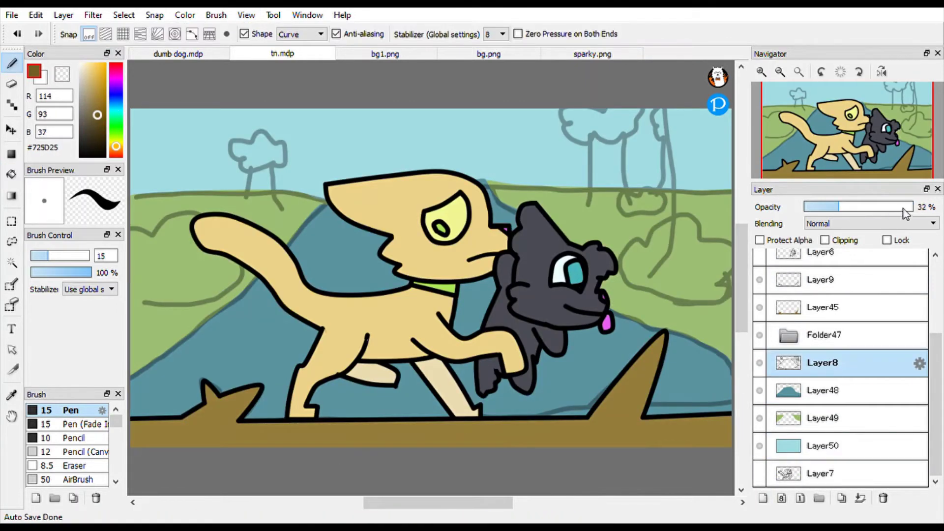
pyautogui.moveTo(822, 363); pyautogui.dragTo(822, 302)
pyautogui.press('Down')
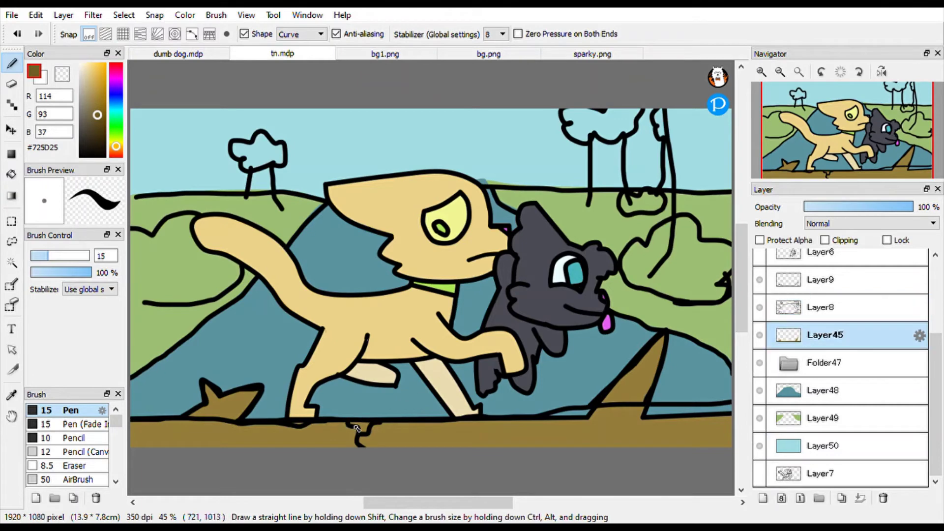
pyautogui.click(760, 308)
pyautogui.press('g')
pyautogui.click(760, 307)
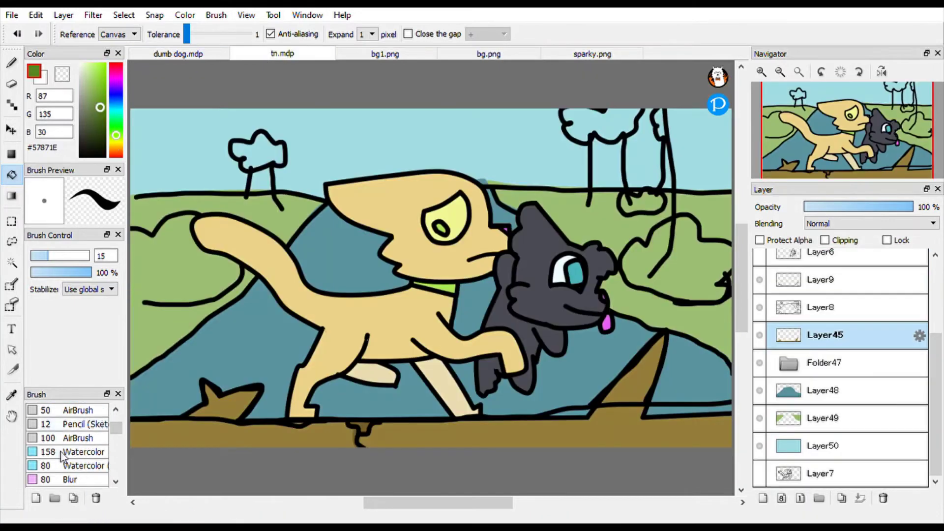
# Step: Paint the two large bushes dark green #57871E with the Watercolor brush on a new layer above the green land
pyautogui.press('b')
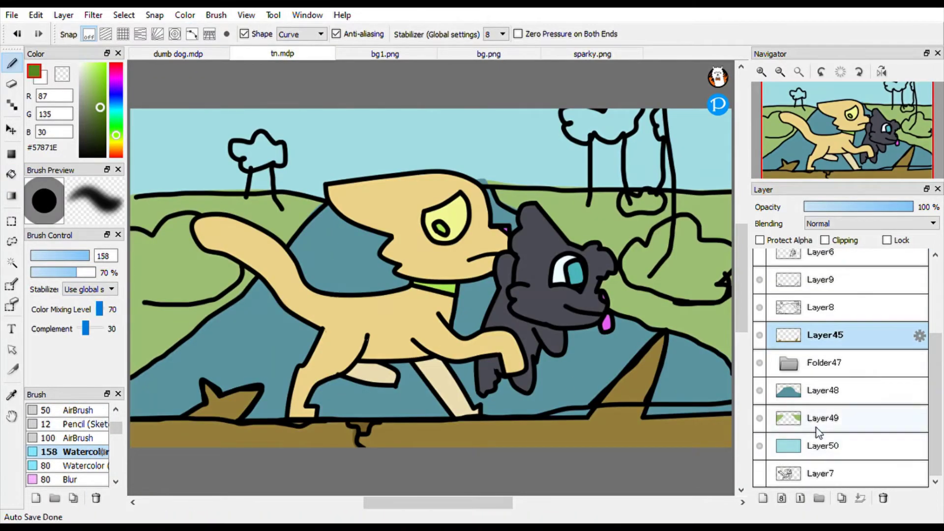
pyautogui.hotkey('ctrl', 'shift', 'n')
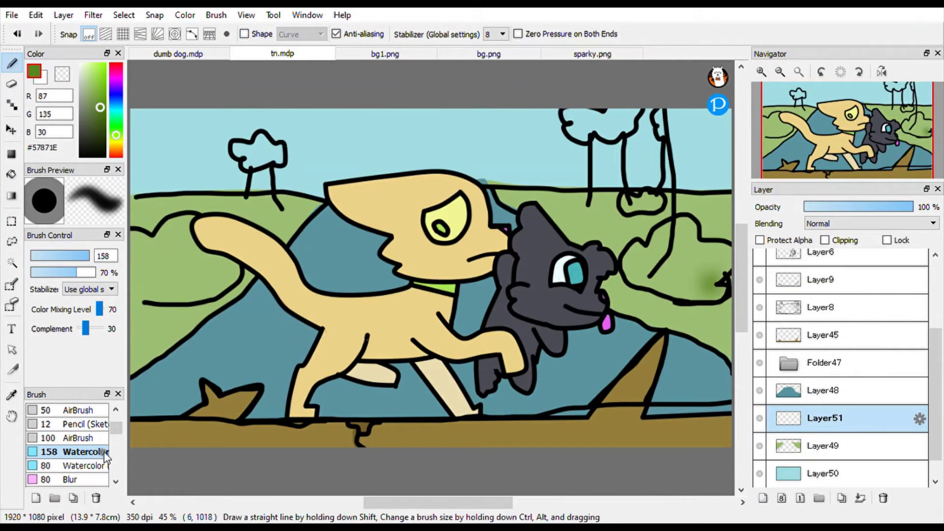
pyautogui.moveTo(713, 283)
pyautogui.mouseDown()
pyautogui.moveTo(648, 279)
pyautogui.moveTo(639, 266)
pyautogui.moveTo(662, 262)
pyautogui.moveTo(665, 249)
pyautogui.moveTo(713, 258)
pyautogui.moveTo(695, 268)
pyautogui.mouseUp()
pyautogui.moveTo(143, 290)
pyautogui.mouseDown()
pyautogui.moveTo(187, 283)
pyautogui.moveTo(221, 252)
pyautogui.moveTo(199, 244)
pyautogui.moveTo(136, 264)
pyautogui.moveTo(140, 291)
pyautogui.moveTo(163, 295)
pyautogui.mouseUp()
# Step: Reduce the Watercolor brush to size 24, undo the small bush's stroke, and paint that bush on a new layer beneath the large ones
pyautogui.moveTo(73, 255); pyautogui.dragTo(59, 256)
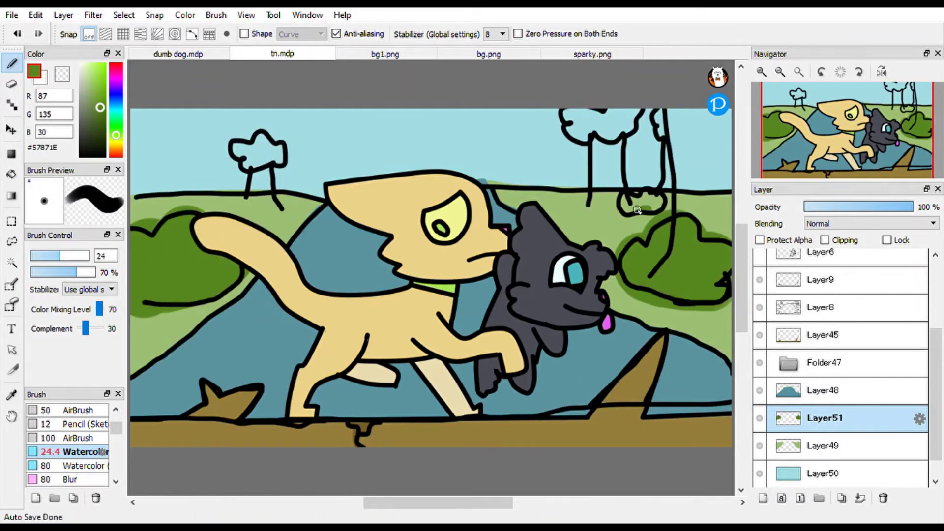
pyautogui.hotkey('ctrl', 'z')
pyautogui.hotkey('ctrl', 'shift', 'n')
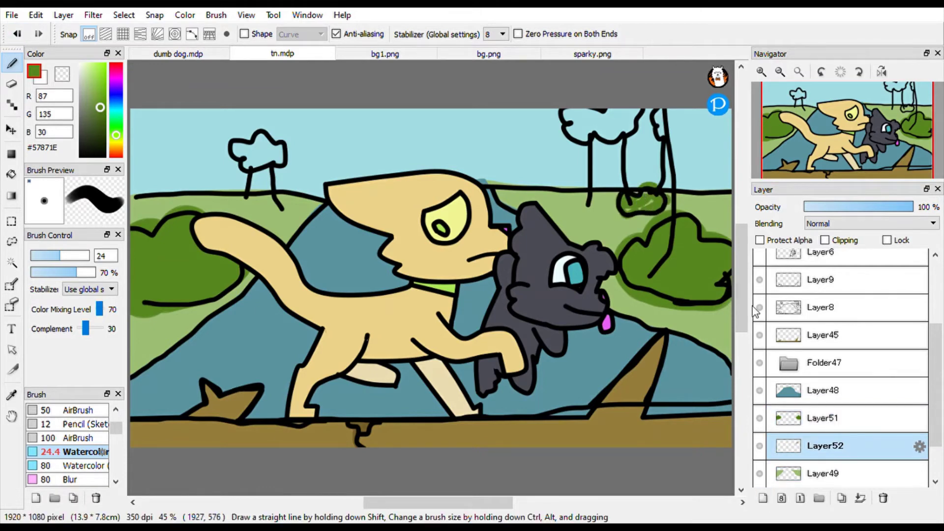
# Step: Hide the background lines and erase the stray green horizon line crossing the small bush on the water layer
pyautogui.click(759, 308)
pyautogui.press('e')
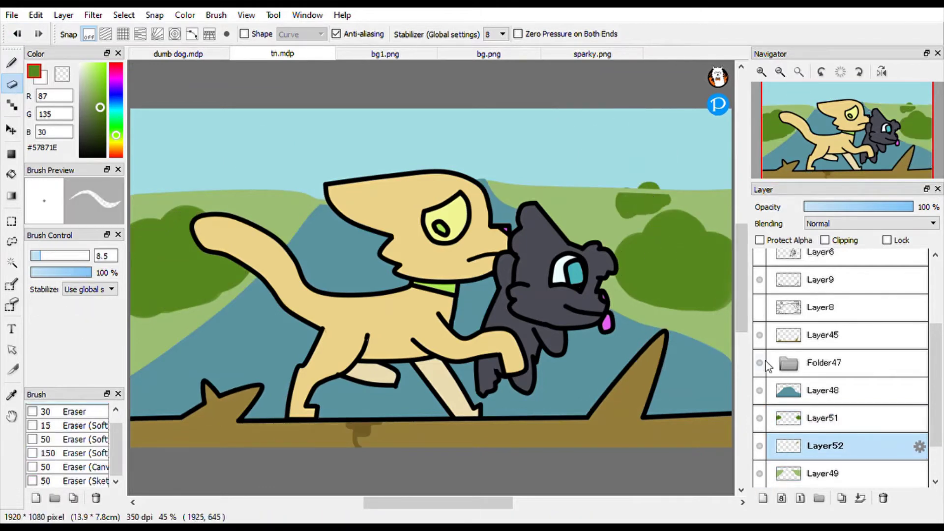
pyautogui.scroll(2, 841, 369)
pyautogui.scroll(-3, 841, 369)
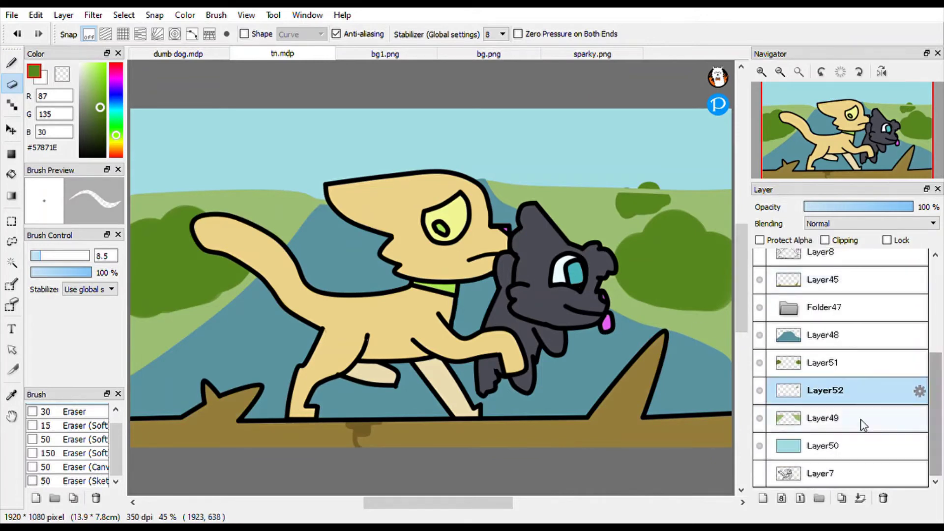
pyautogui.click(816, 335)
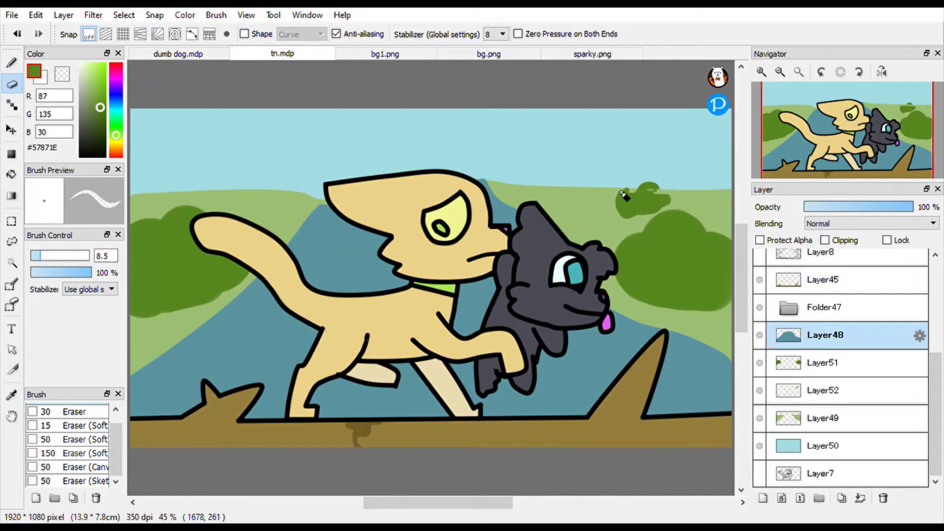
# Step: Paint the large tree trunk brown #A49055 with the Watercolor brush at size 140 on a new layer between the large and small bushes
pyautogui.keyDown('alt'); pyautogui.click(706, 220); pyautogui.keyUp('alt')
pyautogui.press('b')
pyautogui.keyDown('ctrl'); pyautogui.click(678, 226); pyautogui.keyUp('ctrl')
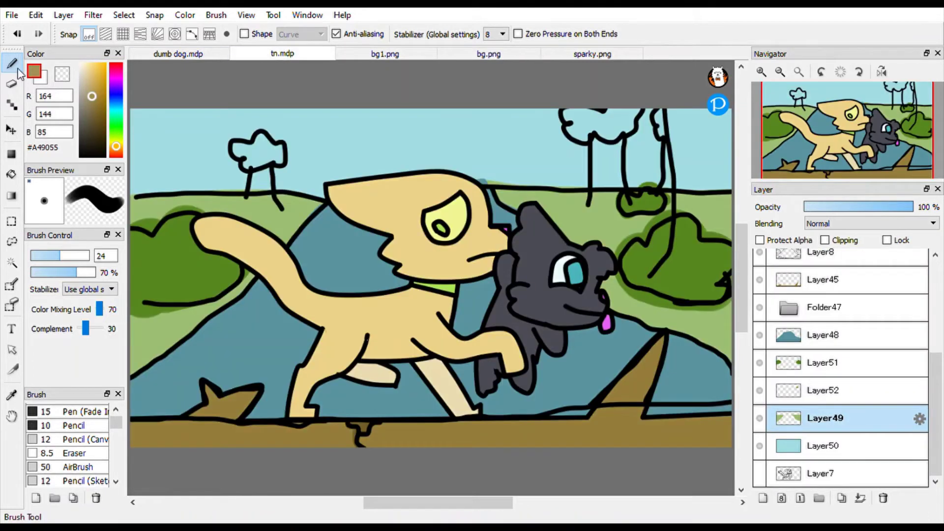
pyautogui.scroll(-2, 69, 443)
pyautogui.click(74, 424)
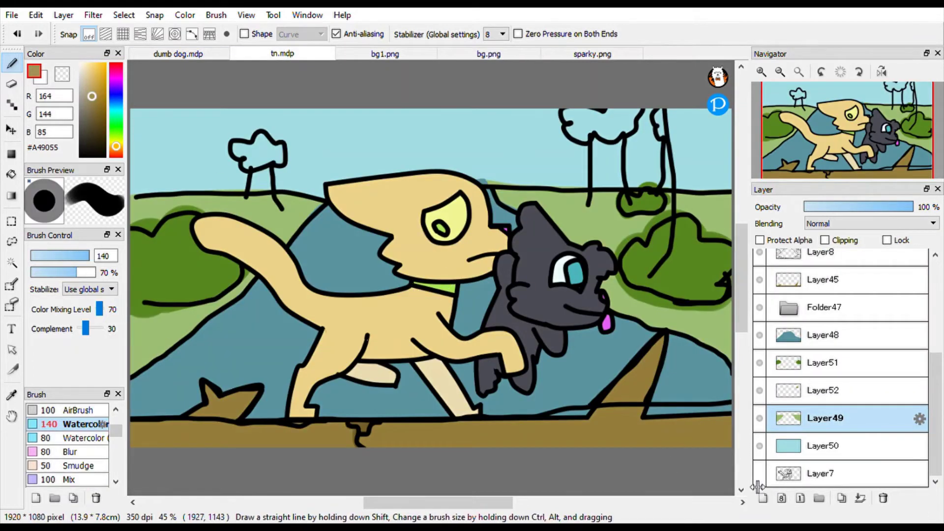
pyautogui.click(763, 498)
pyautogui.moveTo(822, 418); pyautogui.dragTo(823, 390)
pyautogui.moveTo(678, 279)
pyautogui.mouseDown()
pyautogui.moveTo(696, 210)
pyautogui.moveTo(689, 148)
pyautogui.moveTo(717, 216)
pyautogui.mouseUp()
# Step: Hide the background lines and clear the stray green line across the large trunk with a transparent fill on the water layer
pyautogui.click(760, 251)
pyautogui.press('e')
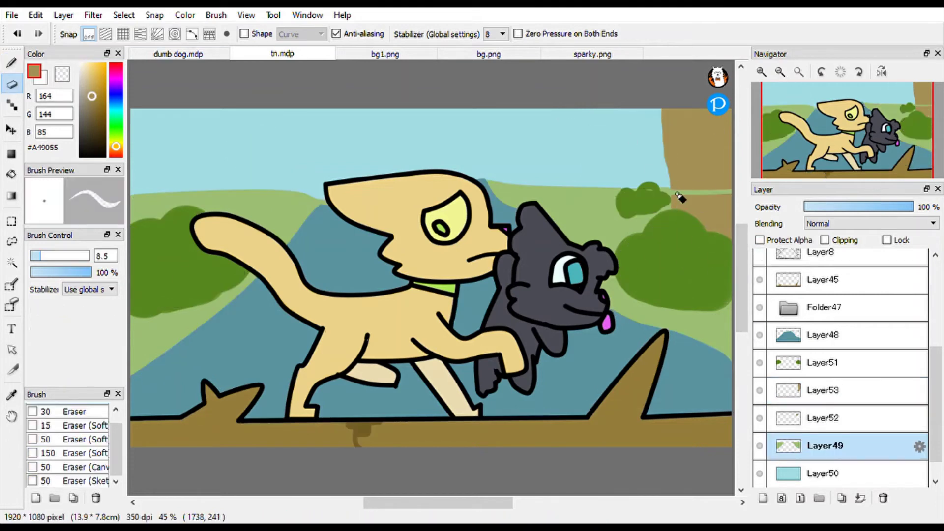
pyautogui.press('g')
pyautogui.click(62, 74)
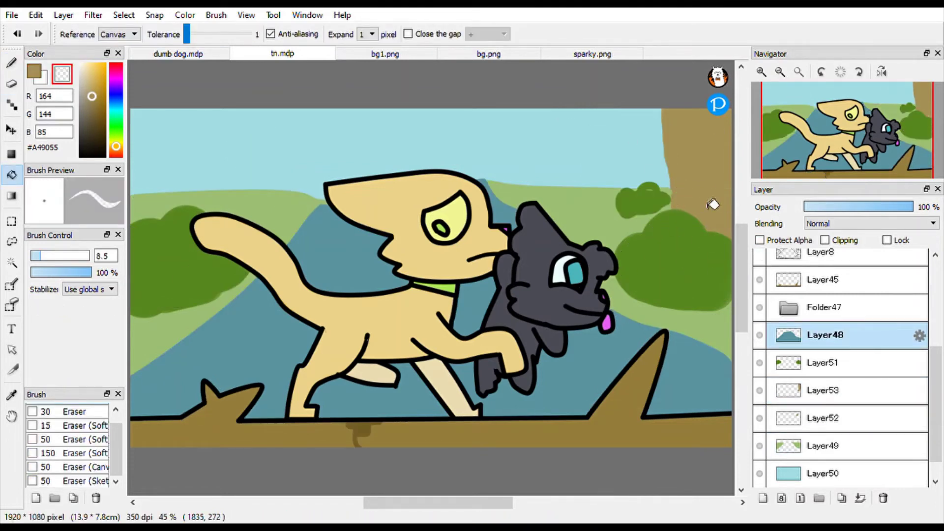
# Step: Show the background lines and paint the two distant tree trunks #A49055 at size 98 on a new layer above the green land
pyautogui.press('b')
pyautogui.click(760, 252)
pyautogui.click(827, 446)
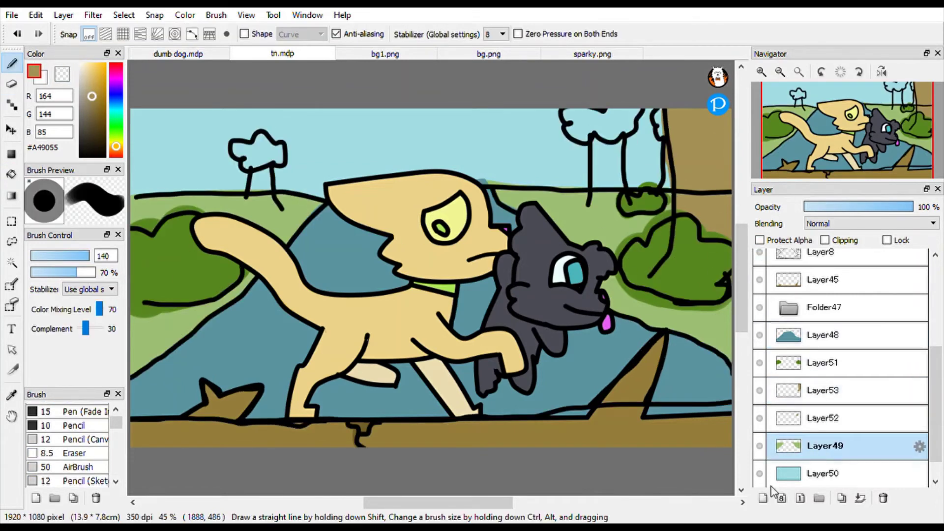
pyautogui.moveTo(73, 256)
pyautogui.mouseDown()
pyautogui.moveTo(89, 262)
pyautogui.moveTo(83, 256)
pyautogui.mouseUp()
pyautogui.moveTo(593, 211)
pyautogui.mouseDown()
pyautogui.moveTo(608, 146)
pyautogui.moveTo(617, 206)
pyautogui.mouseUp()
pyautogui.moveTo(265, 216)
pyautogui.mouseDown()
pyautogui.moveTo(262, 178)
pyautogui.moveTo(263, 211)
pyautogui.mouseUp()
# Step: With the background lines hidden, remove the stray green line across the two distant trunks from the water layer
pyautogui.press('e')
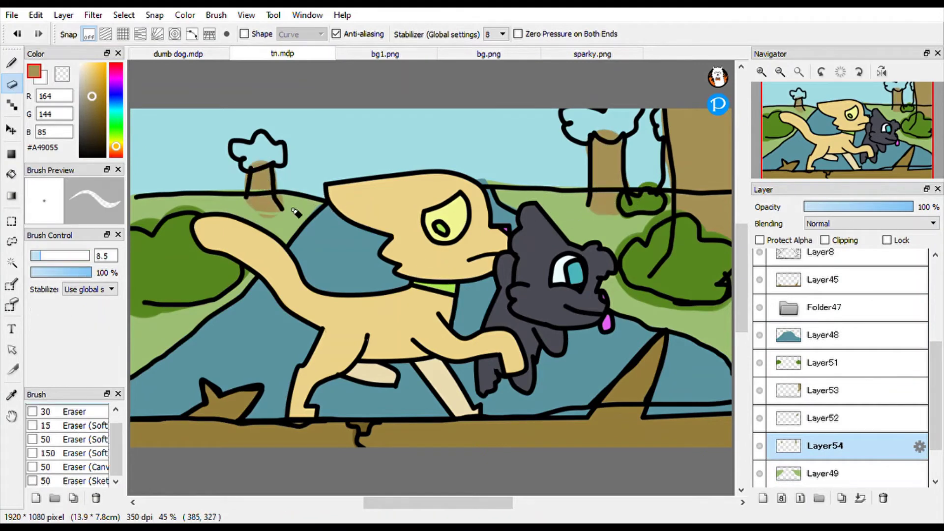
pyautogui.click(825, 335)
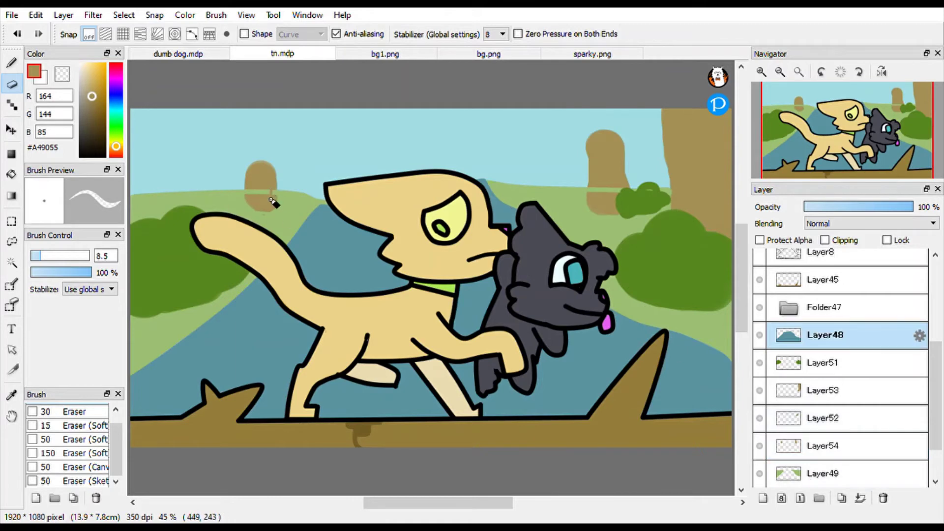
pyautogui.press('g')
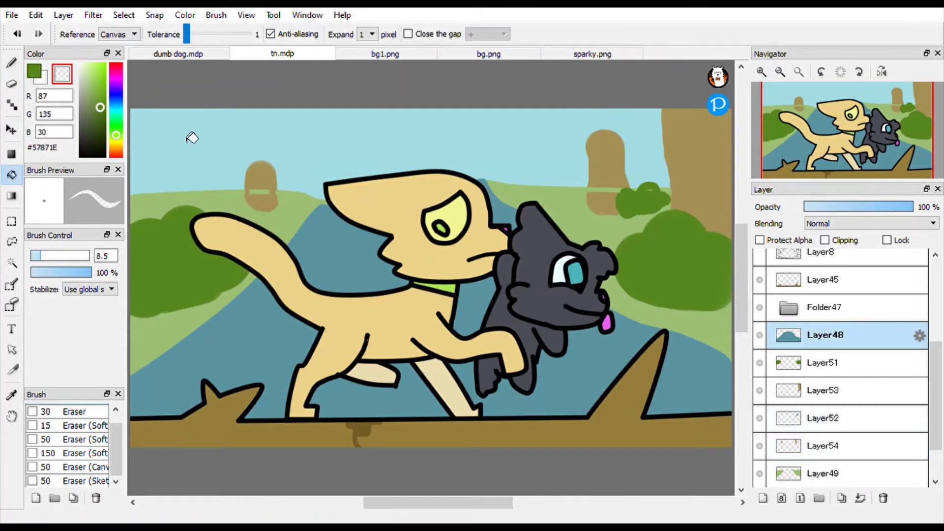
pyautogui.click(261, 192)
# Step: Paint rounded foliage in muted green #688542 on top of the two distant tree trunks
pyautogui.click(15, 68)
pyautogui.moveTo(571, 116)
pyautogui.mouseDown()
pyautogui.moveTo(597, 117)
pyautogui.moveTo(621, 129)
pyautogui.mouseUp()
pyautogui.moveTo(239, 147)
pyautogui.mouseDown()
pyautogui.moveTo(258, 155)
pyautogui.moveTo(273, 142)
pyautogui.mouseUp()
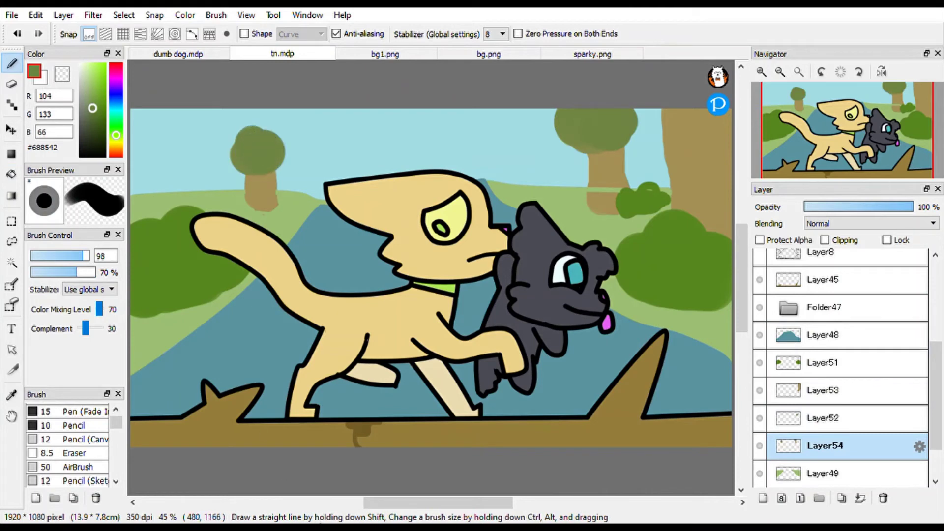
# Step: Paint two more brown-trunked trees with #66873C foliage beside the distant cat-side tree, on a new layer beneath the first trees
pyautogui.keyDown('alt'); pyautogui.click(694, 172); pyautogui.keyUp('alt')
pyautogui.hotkey('ctrl', 'shift', 'n')
pyautogui.moveTo(199, 199); pyautogui.dragTo(211, 169)
pyautogui.moveTo(154, 202); pyautogui.dragTo(154, 167)
pyautogui.keyDown('alt'); pyautogui.click(164, 268); pyautogui.keyUp('alt')
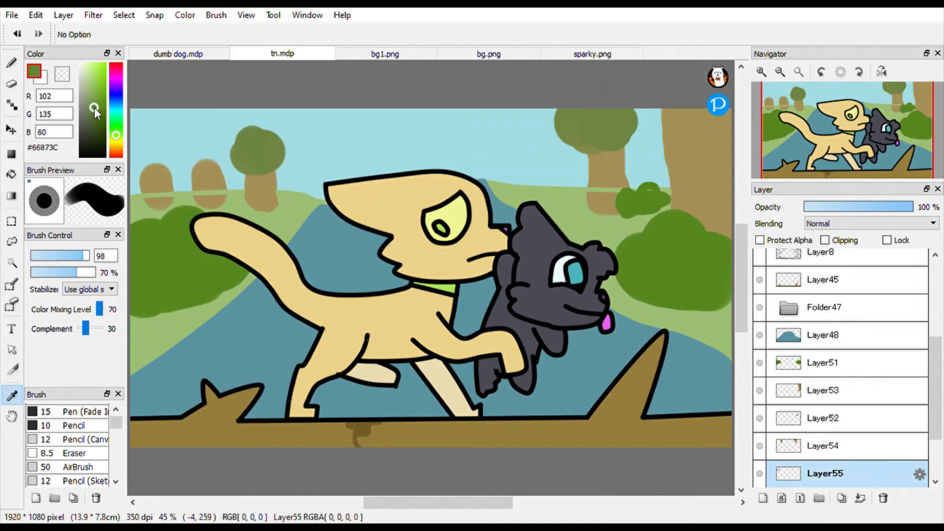
pyautogui.moveTo(217, 157); pyautogui.dragTo(204, 143)
pyautogui.moveTo(163, 170); pyautogui.dragTo(150, 148)
# Step: Paint rear trunks in darker brown #94804A among the trees on both sides, on a new layer beneath the existing trees
pyautogui.keyDown('alt'); pyautogui.click(211, 196); pyautogui.keyUp('alt')
pyautogui.click(94, 105)
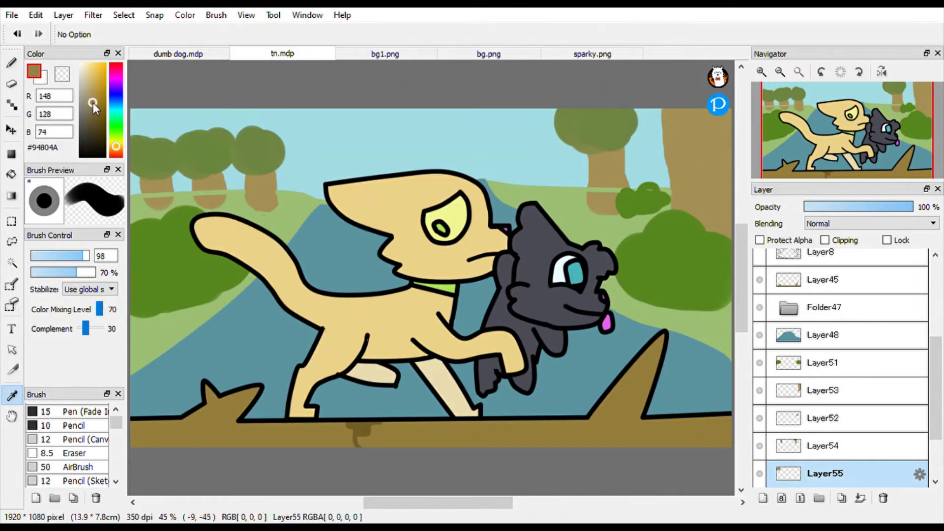
pyautogui.hotkey('ctrl', 'shift', 'n')
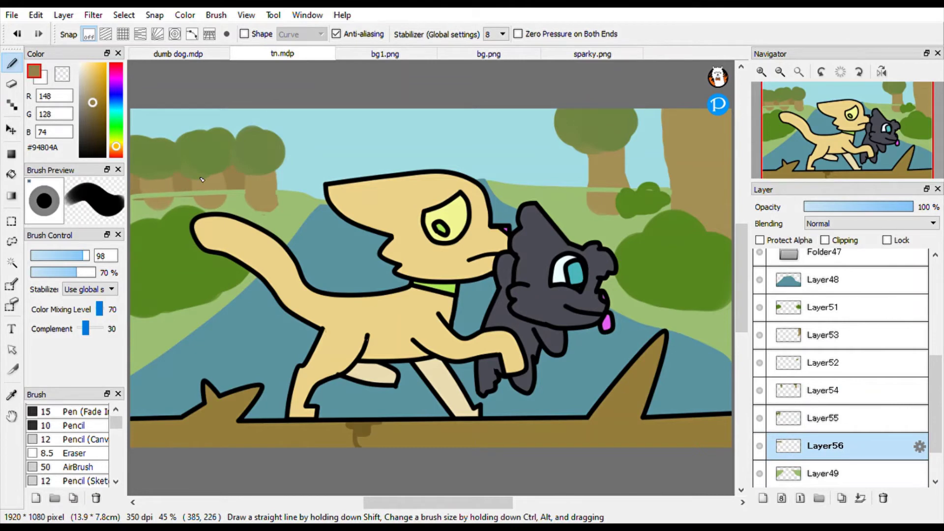
pyautogui.moveTo(639, 197)
pyautogui.mouseDown()
pyautogui.moveTo(632, 161)
pyautogui.moveTo(634, 170)
pyautogui.mouseUp()
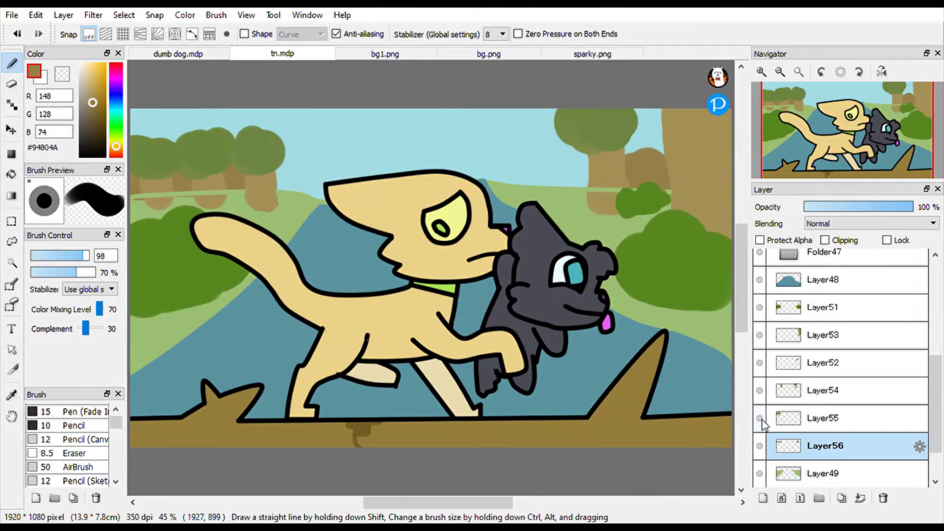
# Step: Add a #A49055 trunk and green foliage between the dog-side tree and the large trunk on the front tree layer
pyautogui.click(812, 391)
pyautogui.keyDown('alt'); pyautogui.click(700, 231); pyautogui.keyUp('alt')
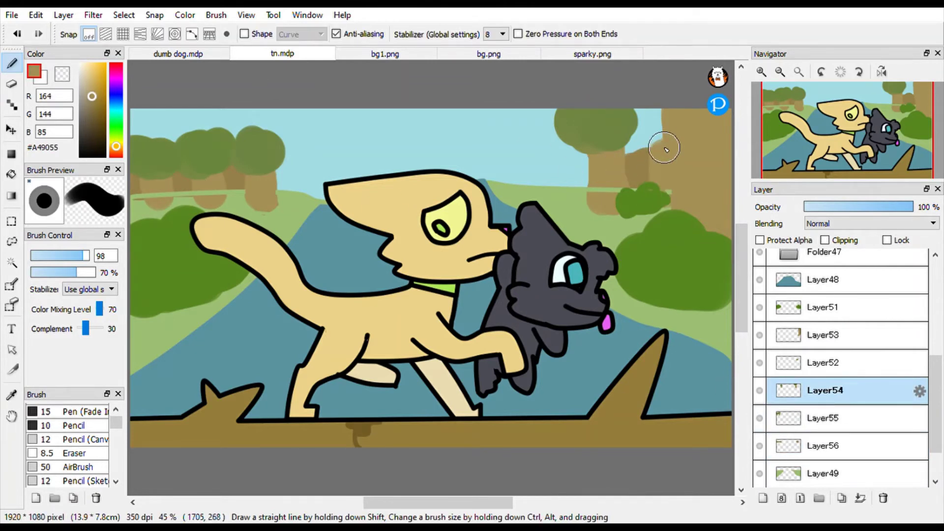
pyautogui.keyDown('alt'); pyautogui.click(638, 164); pyautogui.keyUp('alt')
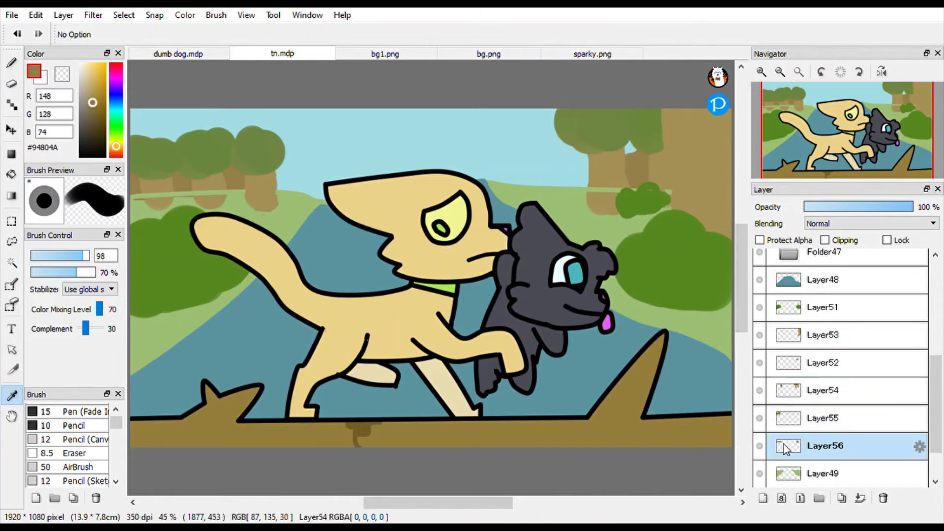
# Step: Clear the stray green line crossing all the distant trees with the eraser and transparent fills on the water layer
pyautogui.click(826, 279)
pyautogui.press('e')
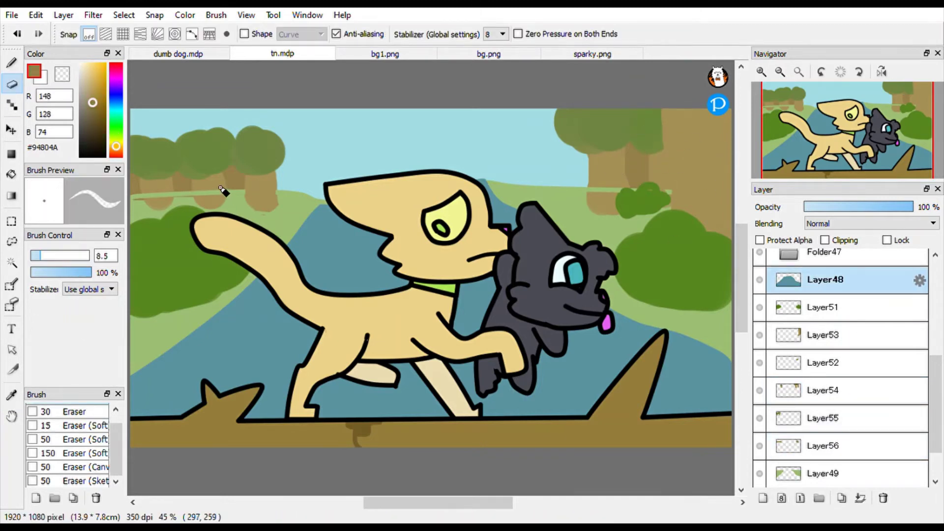
pyautogui.press('g')
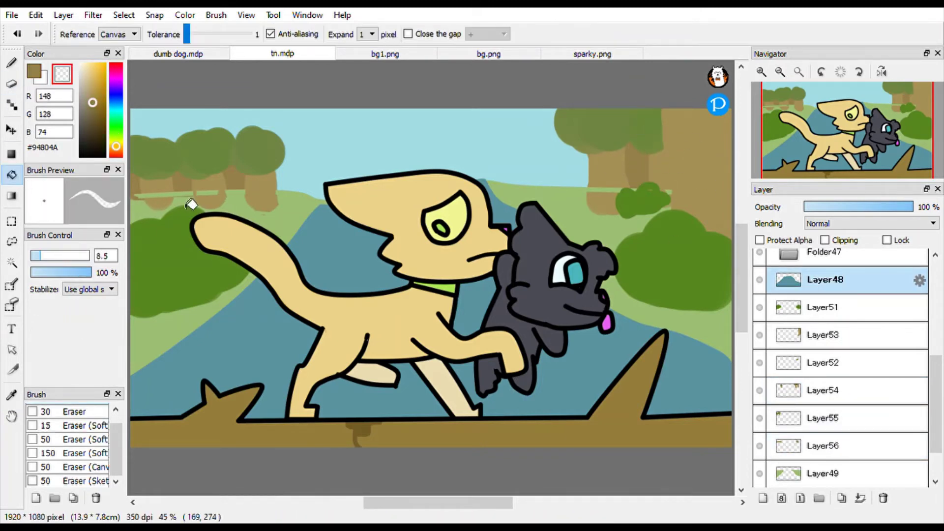
pyautogui.press('e')
pyautogui.press('g')
pyautogui.press('x')
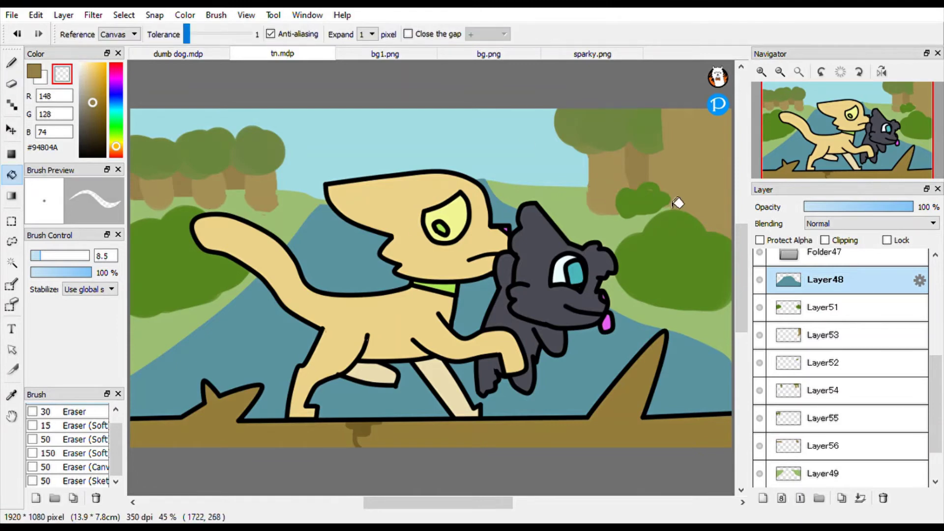
# Step: Fill a new layer above the small bush with sky blue #A2DCE0 at 13% opacity, and place a copy above the rearmost trunks
pyautogui.keyDown('alt'); pyautogui.click(491, 147); pyautogui.keyUp('alt')
pyautogui.click(760, 307)
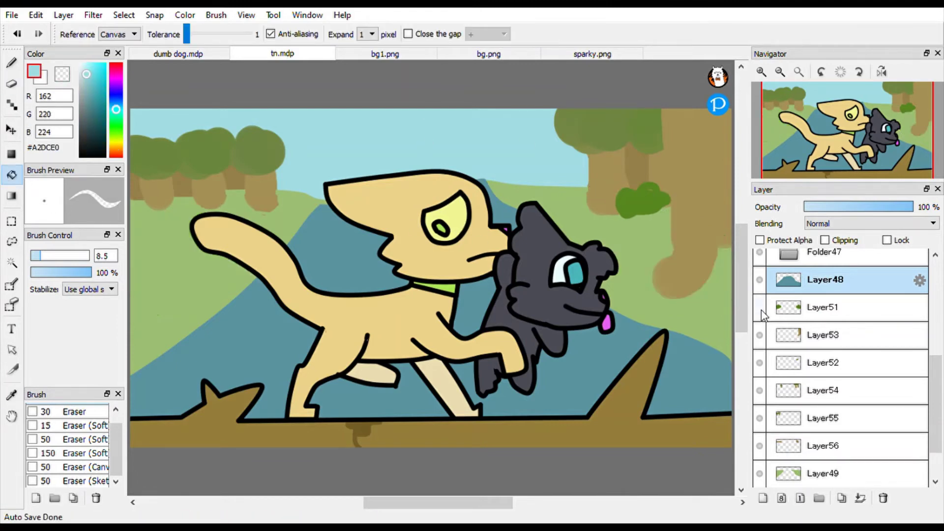
pyautogui.click(760, 307)
pyautogui.click(761, 364)
pyautogui.hotkey('ctrl', 'shift', 'n')
pyautogui.click(294, 409)
pyautogui.moveTo(910, 206); pyautogui.dragTo(818, 213)
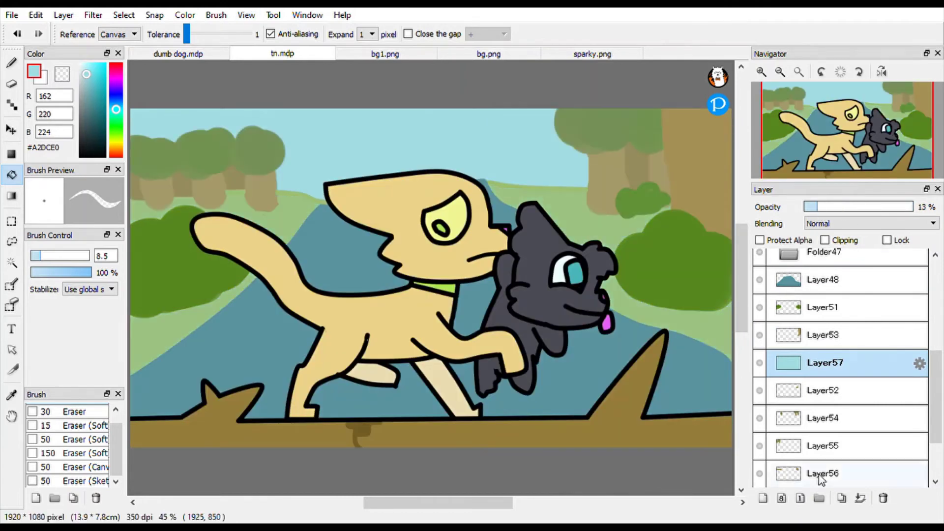
pyautogui.moveTo(817, 364); pyautogui.dragTo(810, 487)
pyautogui.moveTo(806, 403); pyautogui.dragTo(808, 406)
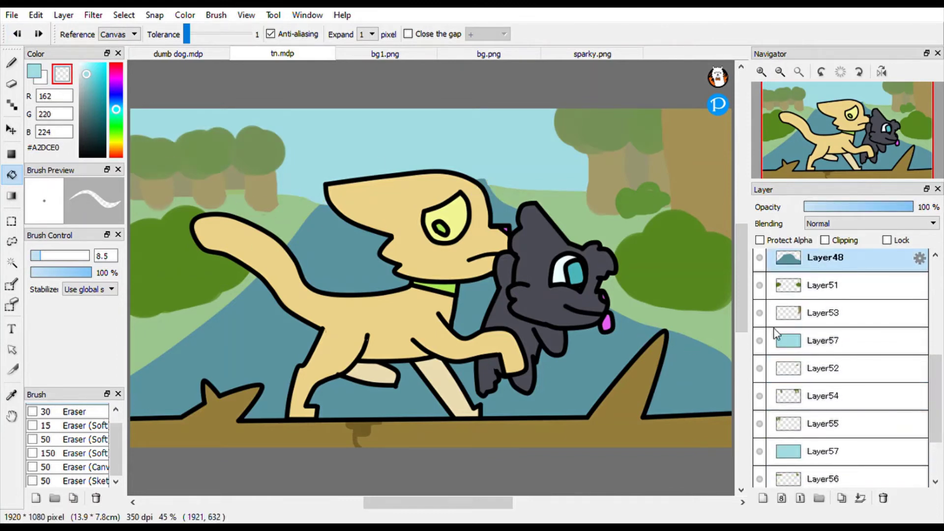
# Step: Hide the haze layers and touch up the green land layer with its own green #9CBE73
pyautogui.press('b')
pyautogui.keyDown('alt'); pyautogui.click(593, 217); pyautogui.keyUp('alt')
pyautogui.scroll(-3, 836, 418)
pyautogui.click(826, 418)
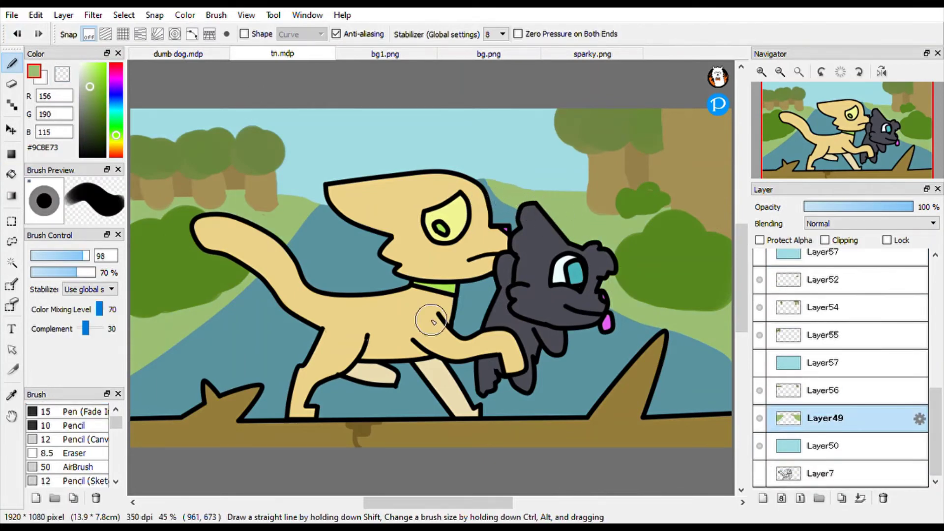
# Step: Paint small waves in water blue #5A949F along the lower edge of the picture with the Watercolor brush on a new topmost layer
pyautogui.keyDown('ctrl'); pyautogui.click(551, 383); pyautogui.keyUp('ctrl')
pyautogui.keyDown('alt'); pyautogui.click(550, 383); pyautogui.keyUp('alt')
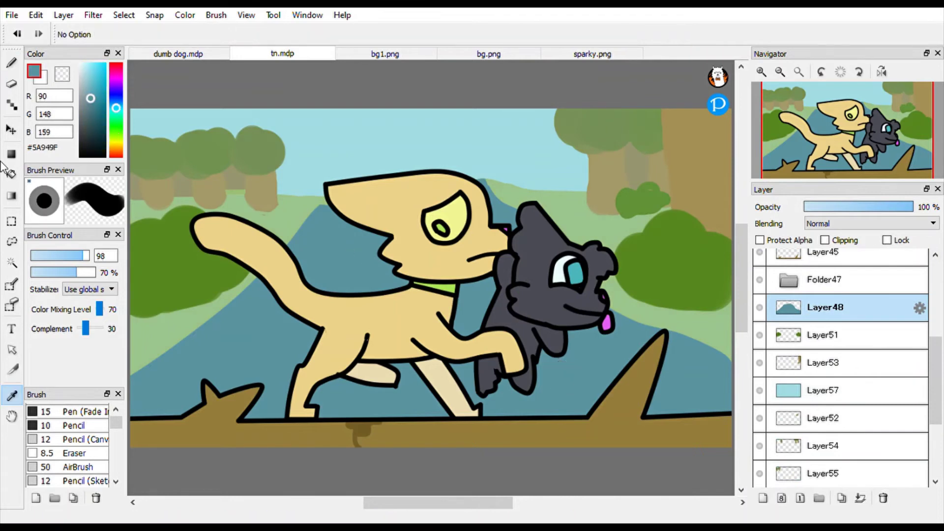
pyautogui.scroll(1, 117, 423)
pyautogui.click(70, 410)
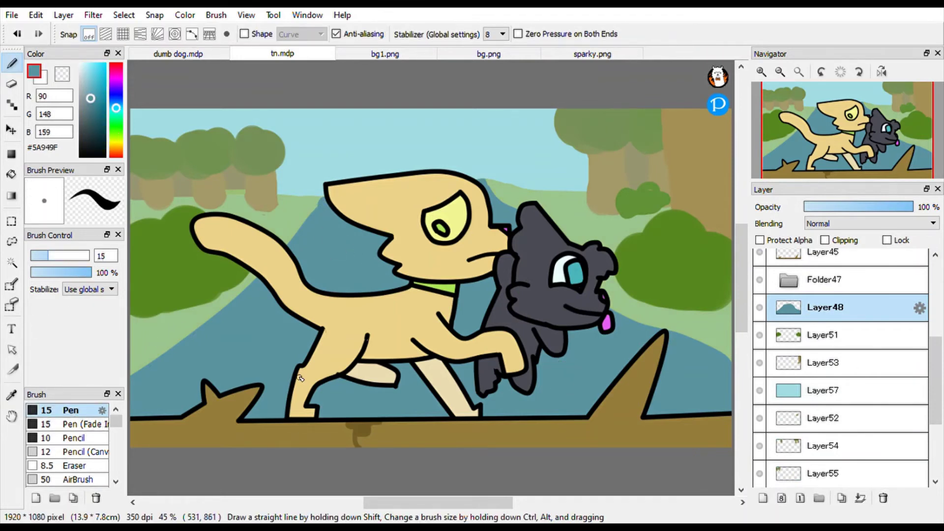
pyautogui.scroll(5, 836, 344)
pyautogui.click(826, 262)
pyautogui.click(763, 498)
pyautogui.scroll(-2, 69, 443)
pyautogui.click(74, 465)
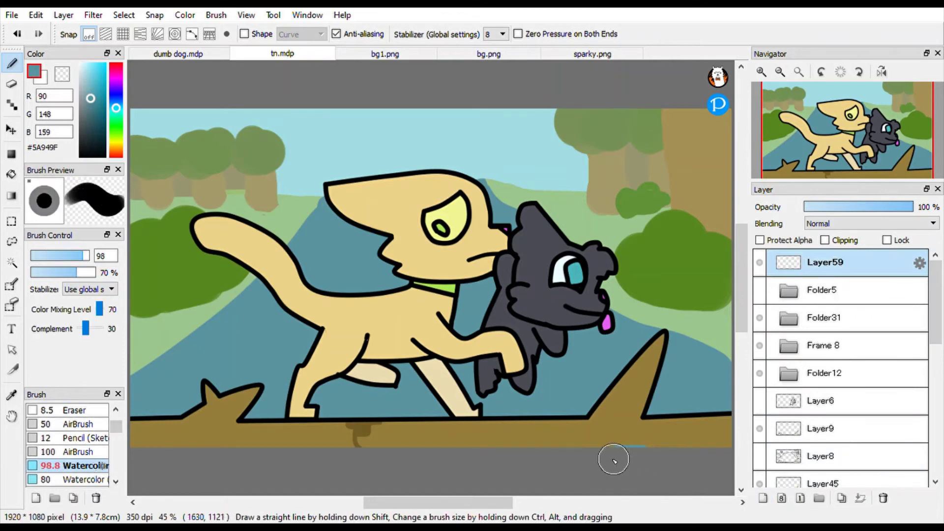
pyautogui.moveTo(458, 460)
pyautogui.mouseDown()
pyautogui.moveTo(568, 457)
pyautogui.moveTo(496, 499)
pyautogui.moveTo(245, 456)
pyautogui.moveTo(348, 469)
pyautogui.moveTo(411, 459)
pyautogui.moveTo(694, 461)
pyautogui.mouseUp()
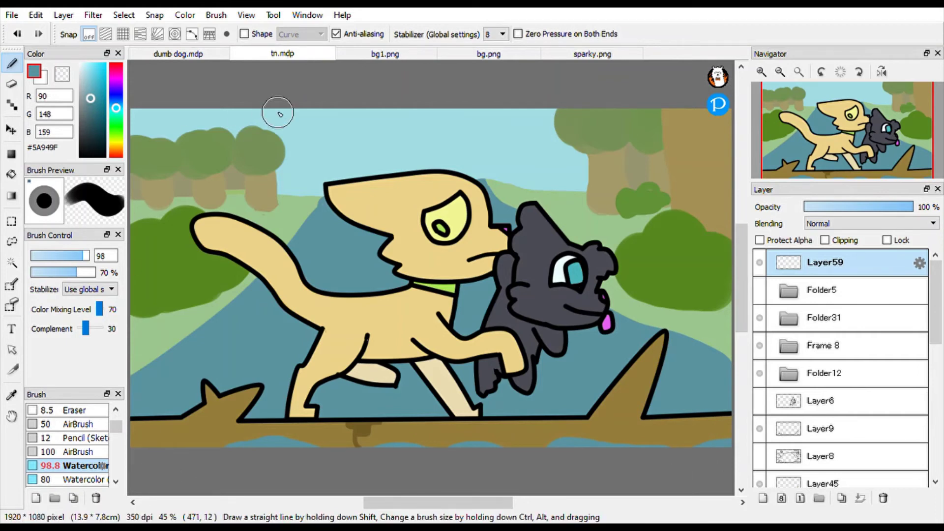
# Step: Paint several clouds in pale blue #E3FAFC across the sky on a new layer between the sky and the green land
pyautogui.press('i')
pyautogui.click(310, 146)
pyautogui.click(14, 63)
pyautogui.moveTo(275, 148)
pyautogui.mouseDown()
pyautogui.moveTo(359, 144)
pyautogui.moveTo(297, 141)
pyautogui.mouseUp()
pyautogui.moveTo(403, 123)
pyautogui.mouseDown()
pyautogui.moveTo(533, 113)
pyautogui.moveTo(580, 167)
pyautogui.mouseUp()
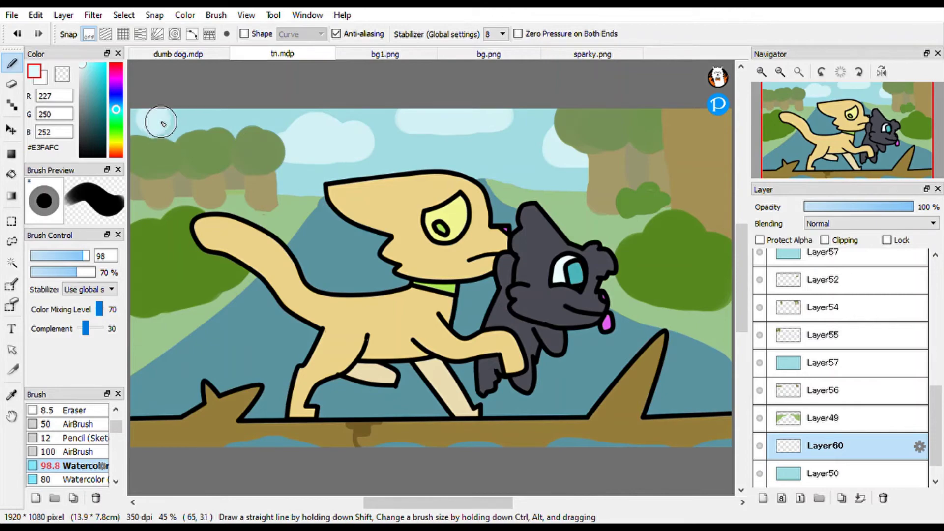
pyautogui.moveTo(411, 165)
pyautogui.mouseDown()
pyautogui.moveTo(432, 159)
pyautogui.moveTo(471, 180)
pyautogui.mouseUp()
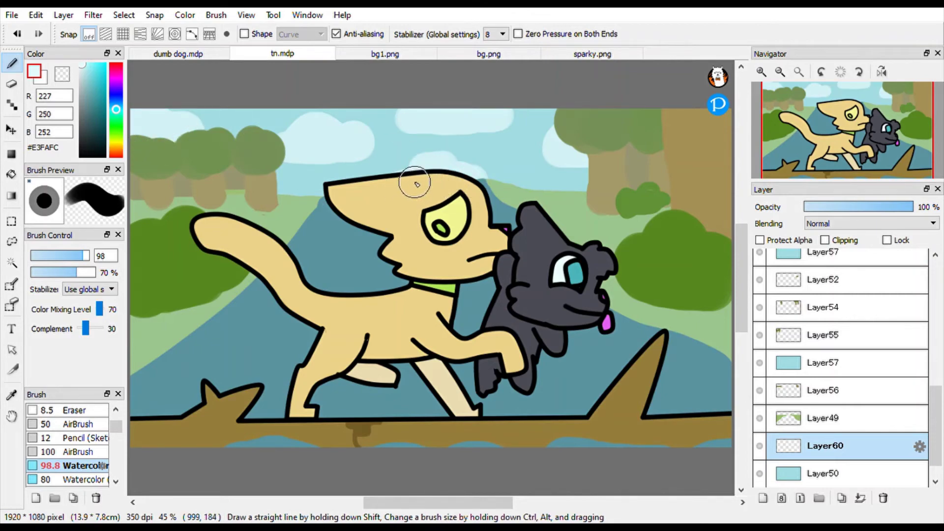
# Step: Shade the upper part of the cat's eye #CDED65 on a new layer, using a size 15 Pen curve and a fill
pyautogui.keyDown('alt'); pyautogui.click(433, 288); pyautogui.keyUp('alt')
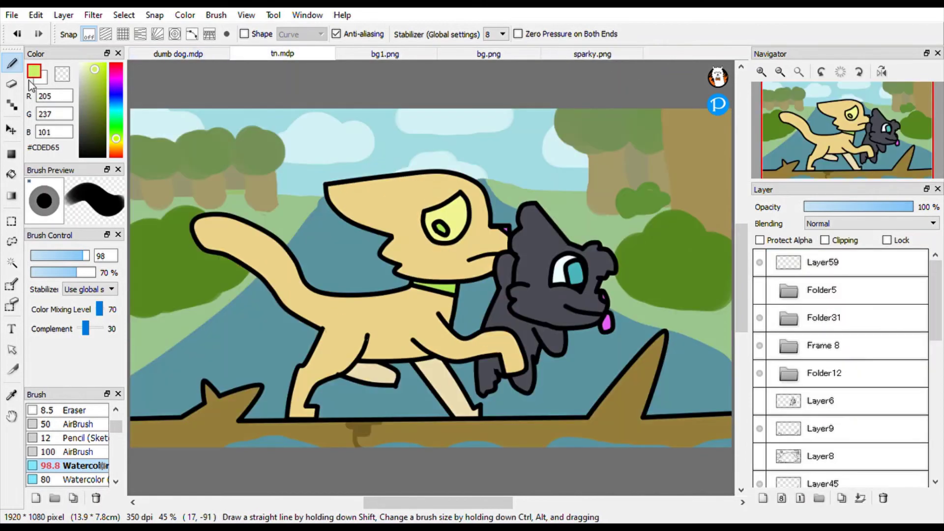
pyautogui.click(789, 374)
pyautogui.click(808, 407)
pyautogui.click(864, 429)
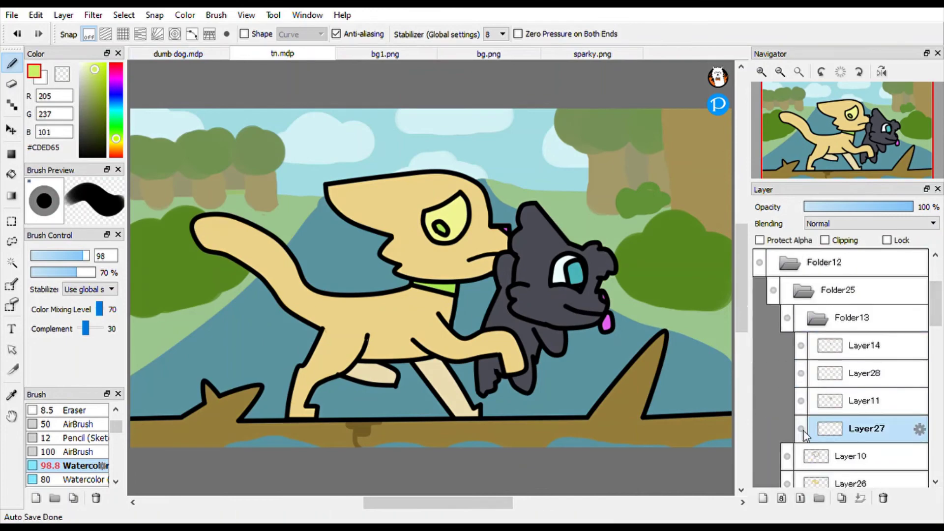
pyautogui.click(763, 498)
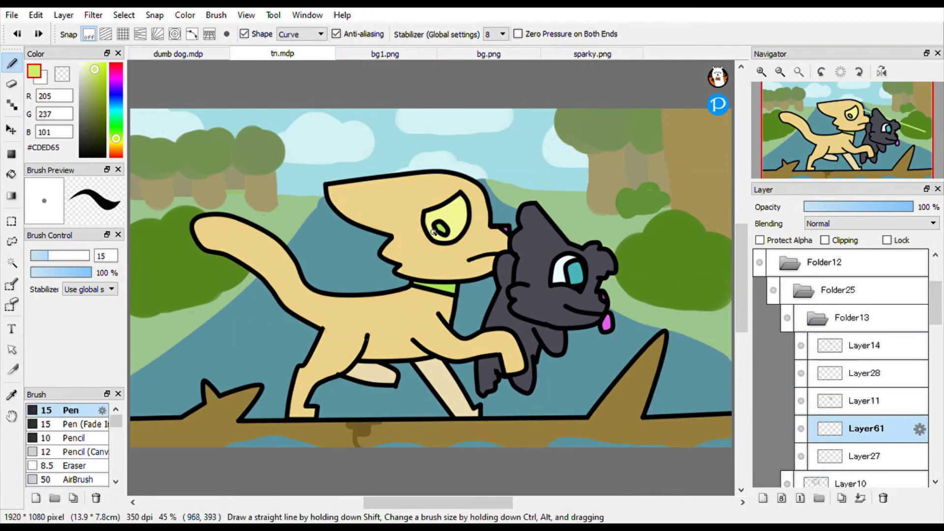
pyautogui.press('g')
pyautogui.click(434, 231)
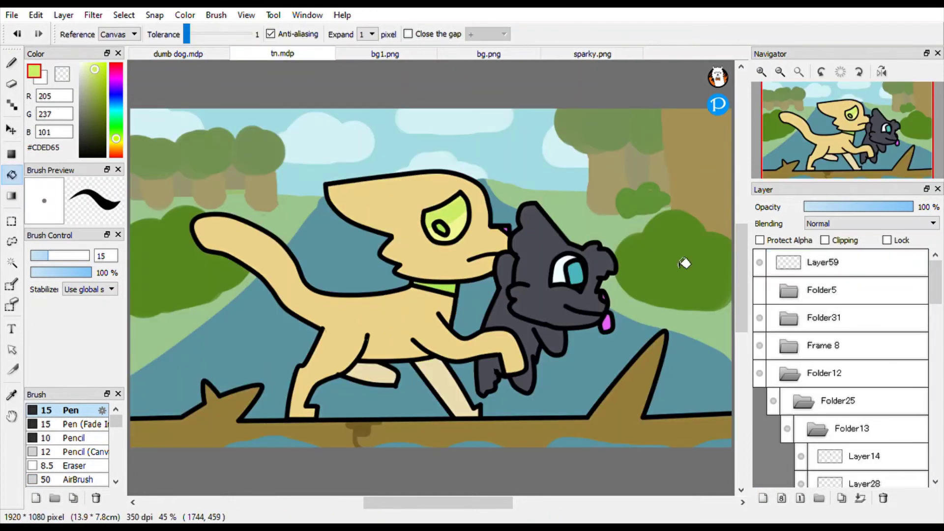
# Step: Move the cat's whole eye folder slightly up and to the left on the face
pyautogui.click(790, 434)
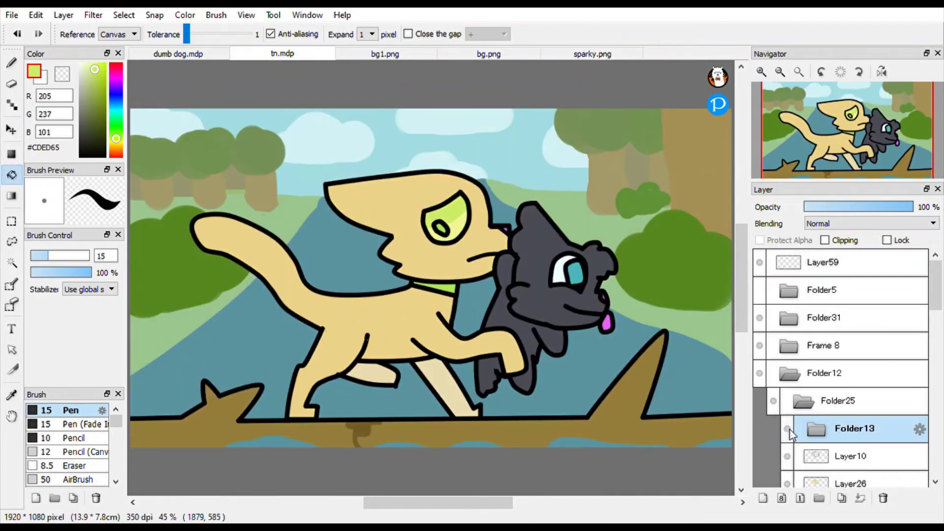
pyautogui.hotkey('ctrl', 't')
pyautogui.moveTo(505, 221); pyautogui.dragTo(497, 217)
pyautogui.press('Return')
# Step: Fill the gaps left around the moved eye with the cat's body color #EBD287 on its base color layer
pyautogui.press('i')
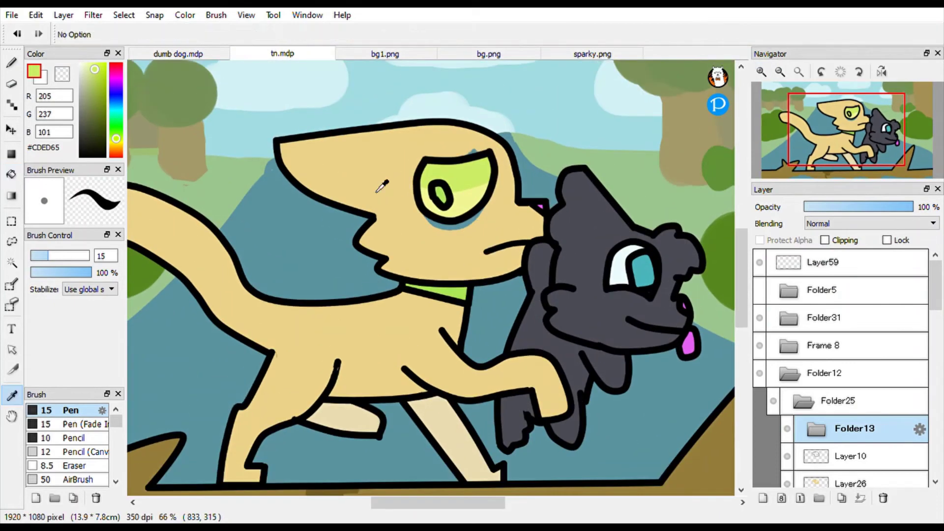
pyautogui.click(376, 191)
pyautogui.press('g')
pyautogui.click(850, 485)
# Step: Move the cat's pupil outline and its green fill layer slightly to the right inside the eye
pyautogui.click(816, 428)
pyautogui.scroll(-4, 846, 374)
pyautogui.click(866, 346)
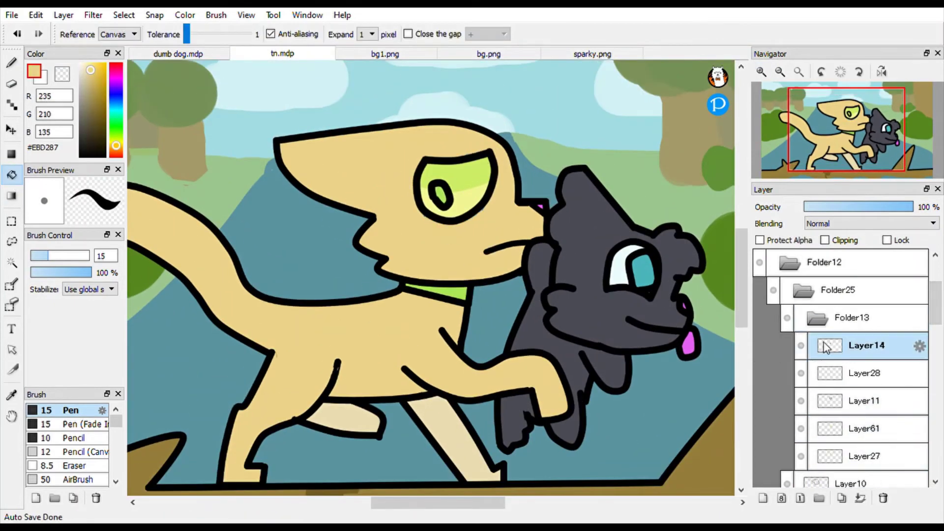
pyautogui.hotkey('ctrl', 't')
pyautogui.moveTo(455, 174); pyautogui.dragTo(462, 175)
pyautogui.press('Return')
pyautogui.click(867, 373)
pyautogui.hotkey('ctrl', 't')
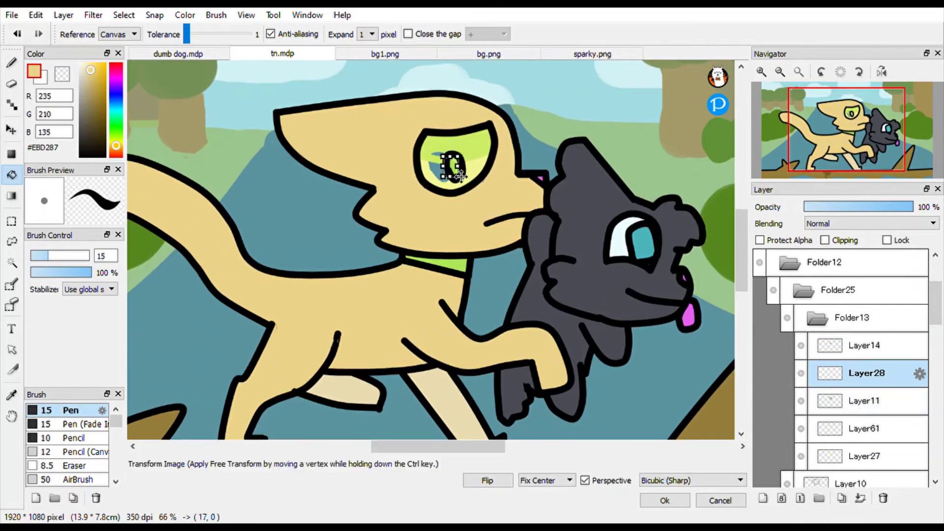
pyautogui.press('Return')
# Step: Fill the gap left by the old pupil with the eye shading green #CDED65 on the shading layer
pyautogui.keyDown('alt'); pyautogui.click(422, 204); pyautogui.keyUp('alt')
pyautogui.click(828, 460)
pyautogui.click(831, 429)
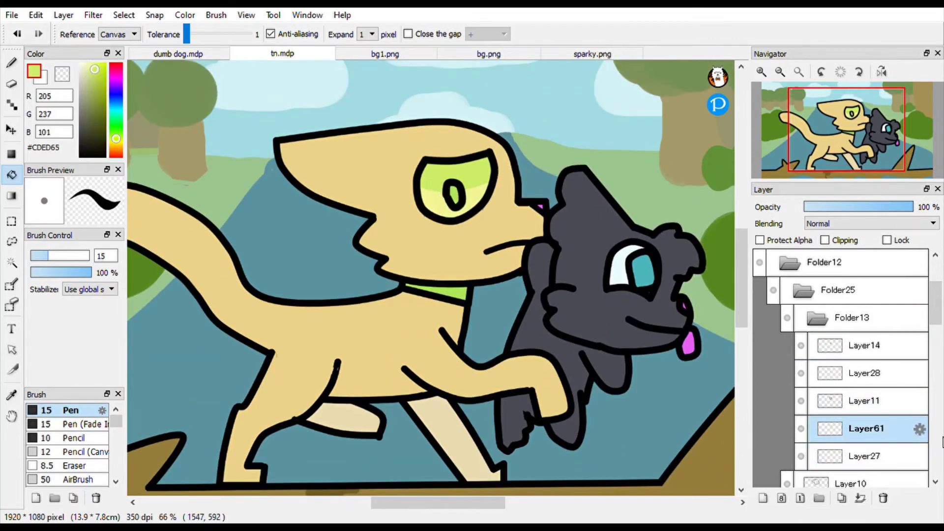
# Step: Group the pupil outline and fill layers in a folder and shift them slightly left and down
pyautogui.click(843, 388)
pyautogui.click(837, 368)
pyautogui.moveTo(836, 367); pyautogui.dragTo(836, 370)
pyautogui.hotkey('ctrl', 't')
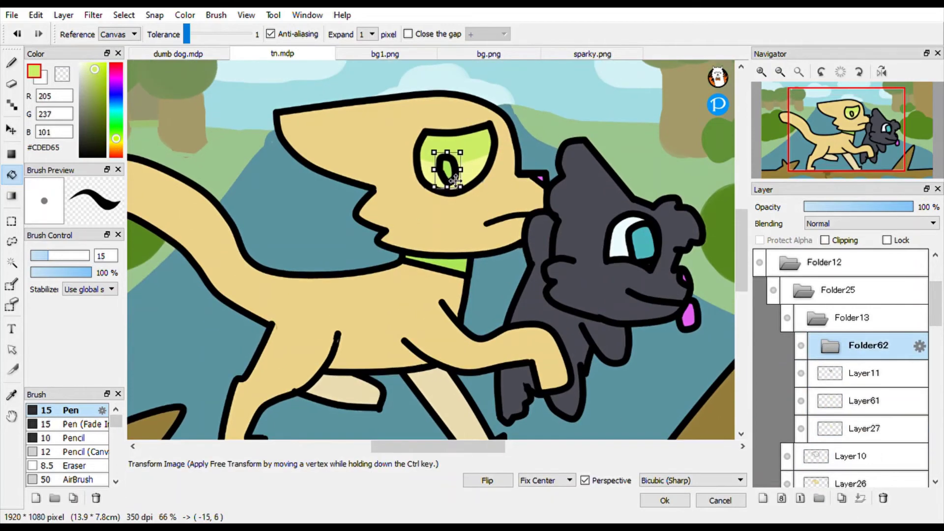
pyautogui.press('Return')
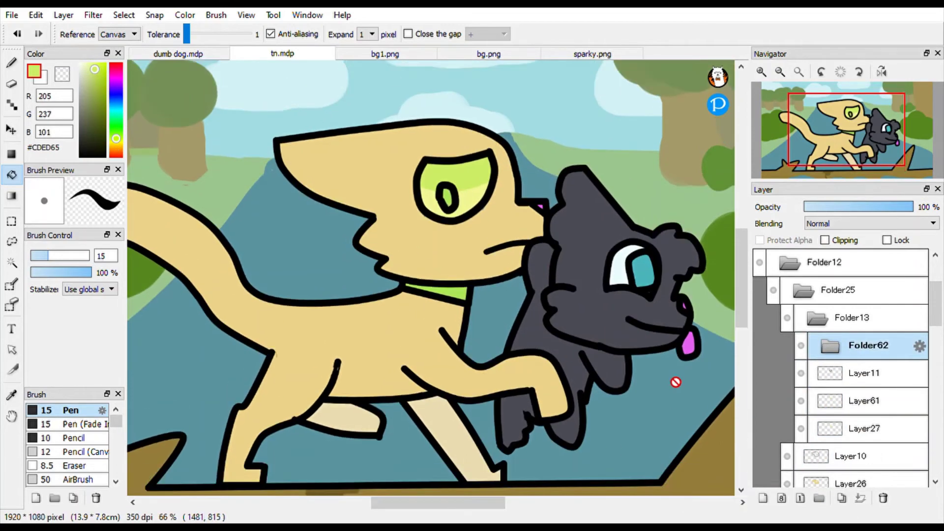
# Step: Add a new layer directly above the cat's base color layer and set the color to deep blue #3338AA
pyautogui.click(818, 321)
pyautogui.click(803, 290)
pyautogui.click(763, 498)
pyautogui.click(116, 94)
pyautogui.click(98, 95)
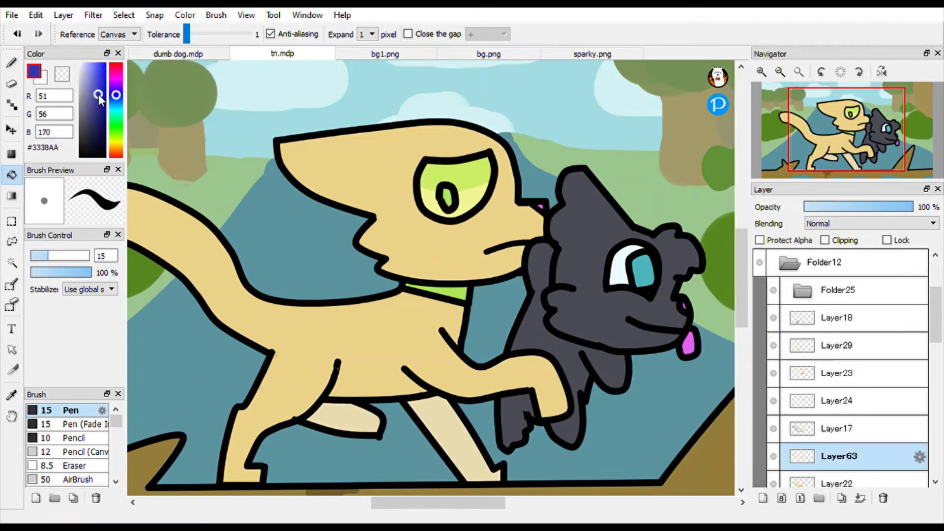
# Step: Try to shade the collar with a blue curve and fill, moving the collar color layer down and testing Multiply with clipping
pyautogui.press('b')
pyautogui.moveTo(443, 300); pyautogui.dragTo(400, 293)
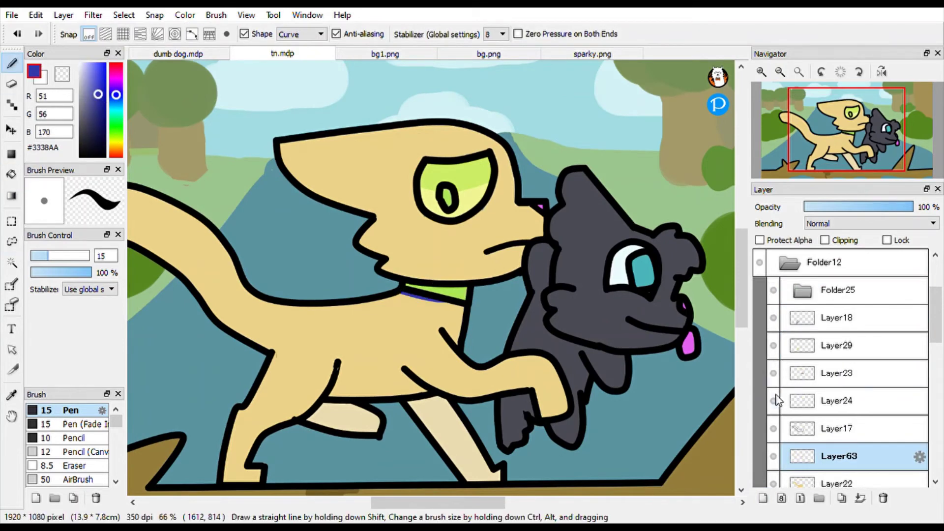
pyautogui.click(812, 400)
pyautogui.moveTo(812, 400); pyautogui.dragTo(812, 458)
pyautogui.press('g')
pyautogui.click(452, 295)
pyautogui.click(845, 240)
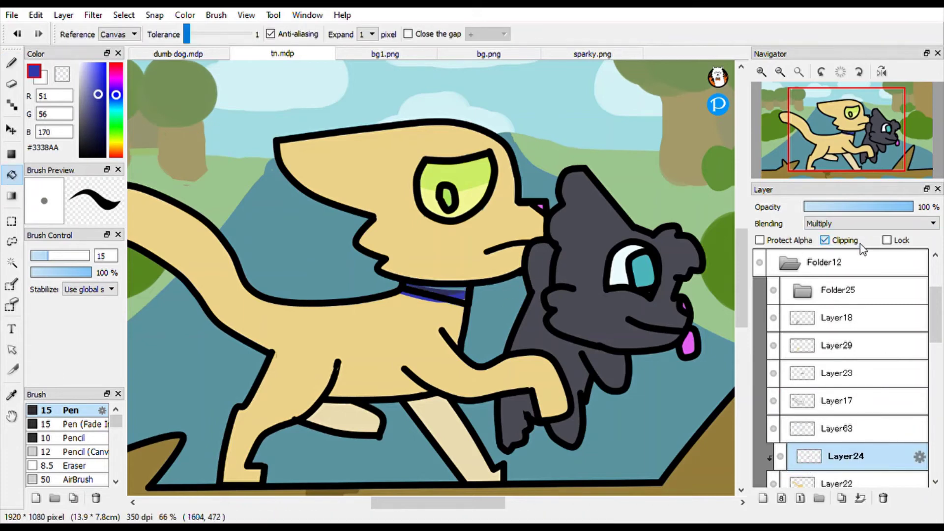
pyautogui.click(858, 241)
# Step: Undo the collar's clipping and Multiply blending, compare the two collar layers' visibility, and try deleting the shading layer
pyautogui.hotkey('ctrl', 'z')
pyautogui.hotkey('ctrl', 'z')
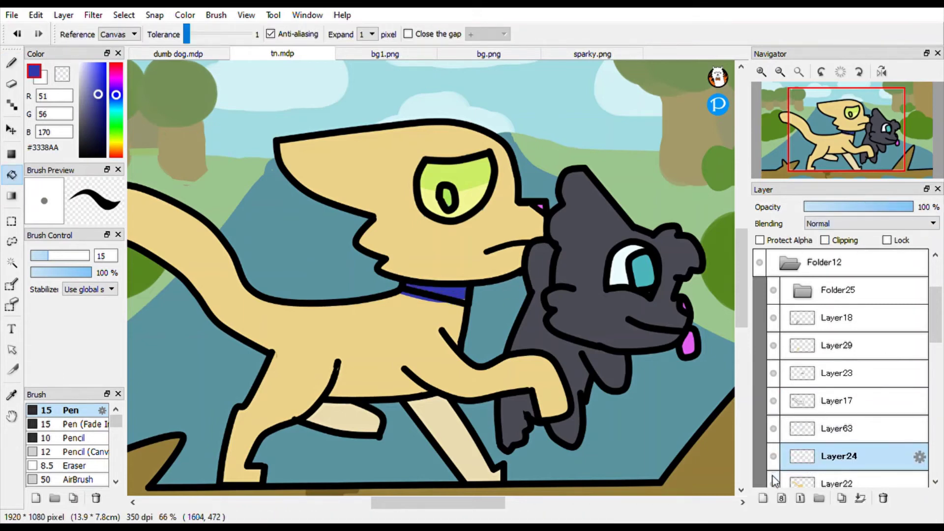
pyautogui.click(773, 428)
pyautogui.click(774, 456)
pyautogui.click(774, 456)
pyautogui.click(775, 458)
pyautogui.click(775, 458)
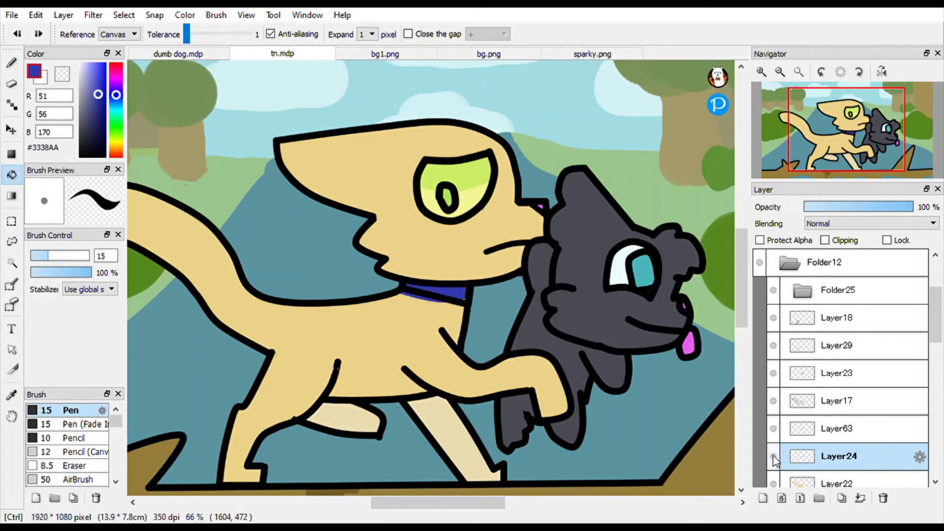
pyautogui.click(775, 458)
pyautogui.hotkey('ctrl', 'y')
pyautogui.hotkey('ctrl', 'y')
pyautogui.hotkey('ctrl', 'z')
pyautogui.hotkey('ctrl', 'z')
pyautogui.click(836, 429)
pyautogui.click(883, 498)
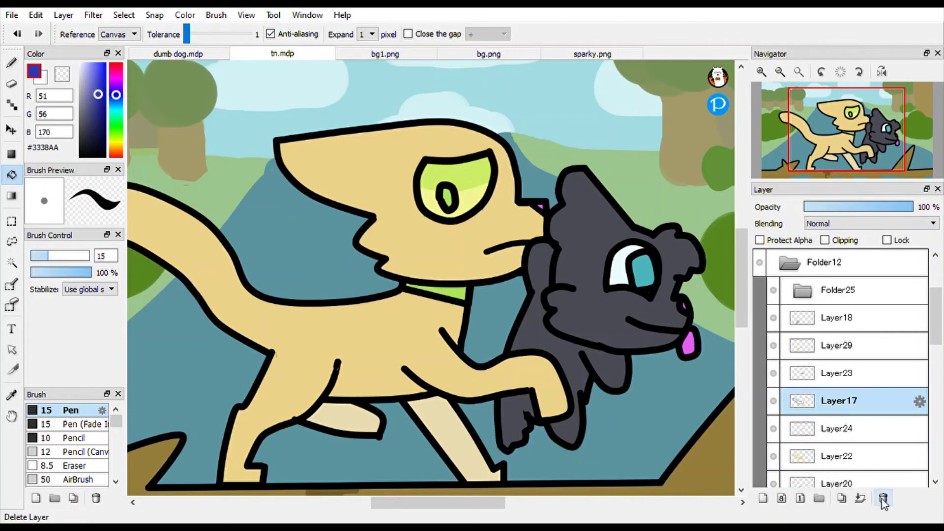
pyautogui.hotkey('ctrl', 'z')
# Step: Try shading the cat's belly with a #3338AA curve and fill, with the layer set to Multiply at 41% opacity
pyautogui.press('b')
pyautogui.moveTo(334, 388); pyautogui.dragTo(415, 381)
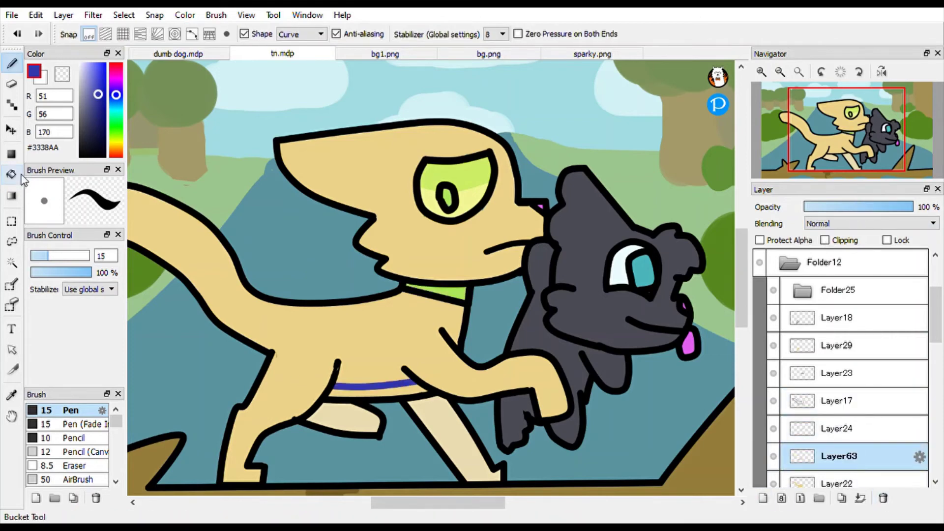
pyautogui.click(11, 174)
pyautogui.scroll(-1, 871, 224)
pyautogui.click(849, 209)
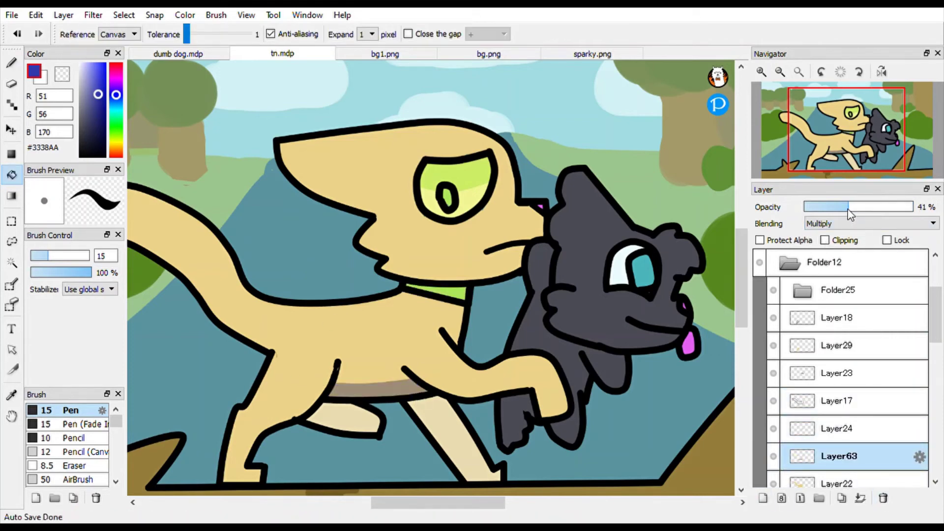
pyautogui.press('b')
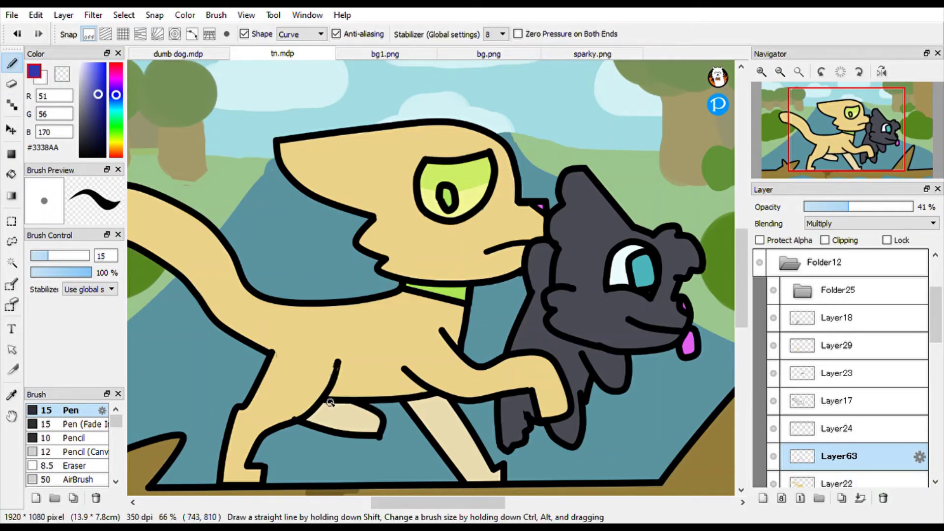
# Step: Shade the upper part of the dog's eye with #3338AA on a new layer in Frame 8, using Multiply at 49% opacity
pyautogui.click(801, 71)
pyautogui.click(786, 262)
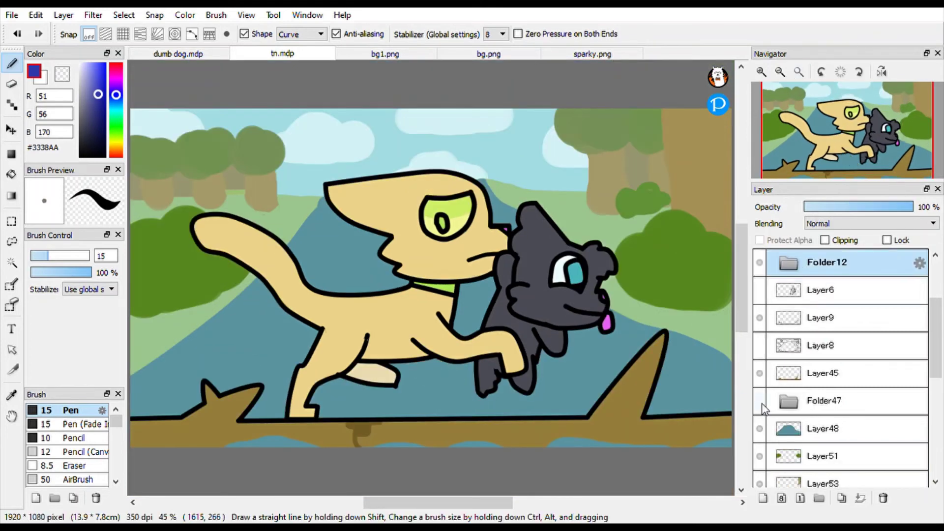
pyautogui.scroll(5, 776, 377)
pyautogui.click(776, 376)
pyautogui.hotkey('ctrl', 'shift', 'n')
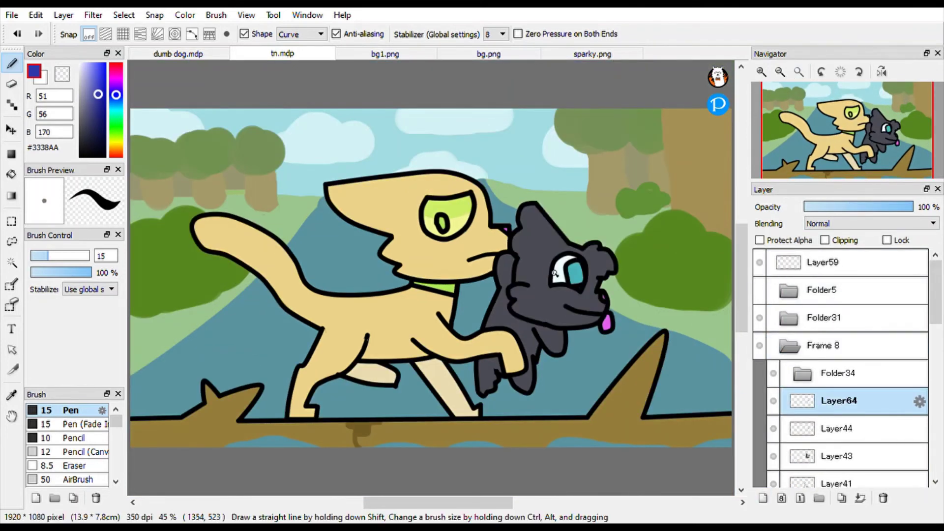
pyautogui.press('g')
pyautogui.moveTo(909, 207); pyautogui.dragTo(859, 206)
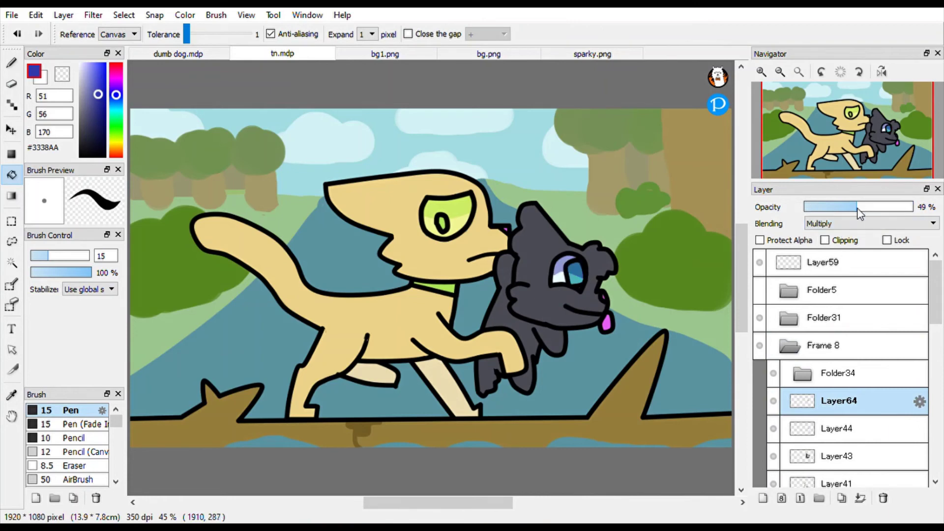
# Step: Paint highlights in the dog's eye in pale blue #EAFCFD with the freehand Pen on a new layer above Folder31
pyautogui.click(790, 345)
pyautogui.click(824, 318)
pyautogui.click(764, 498)
pyautogui.click(12, 62)
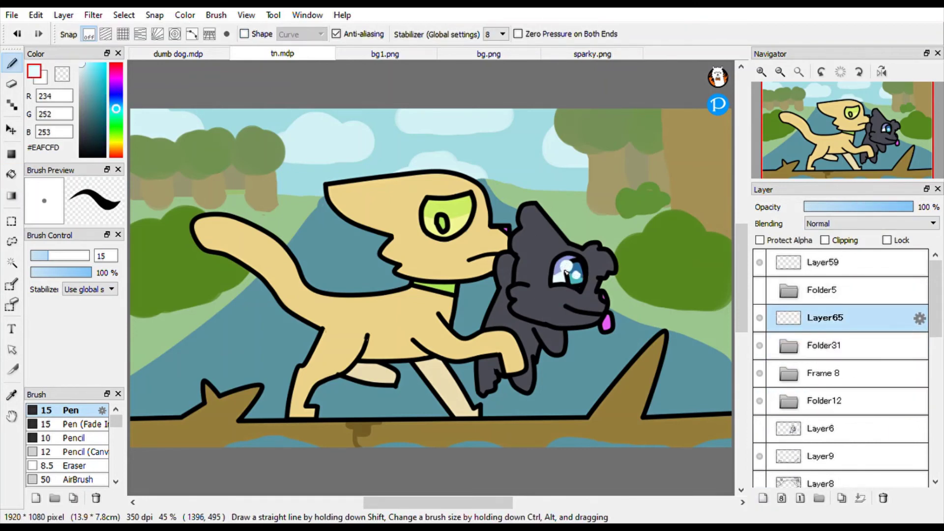
# Step: Paint highlights in the cat's eye in pale yellow #F8FADB on a new layer above the dog's eye highlights
pyautogui.keyDown('alt'); pyautogui.click(453, 224); pyautogui.keyUp('alt')
pyautogui.click(763, 499)
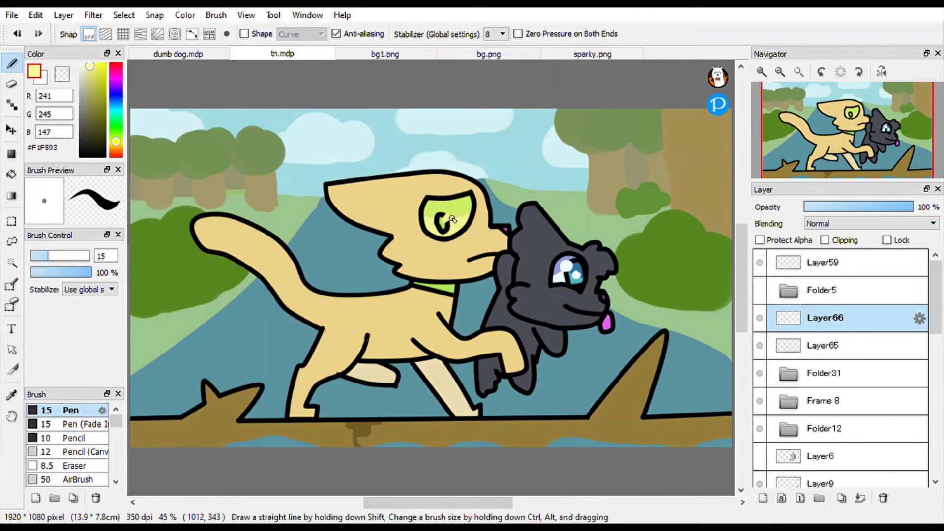
pyautogui.scroll(-12, 842, 224)
pyautogui.click(17, 34)
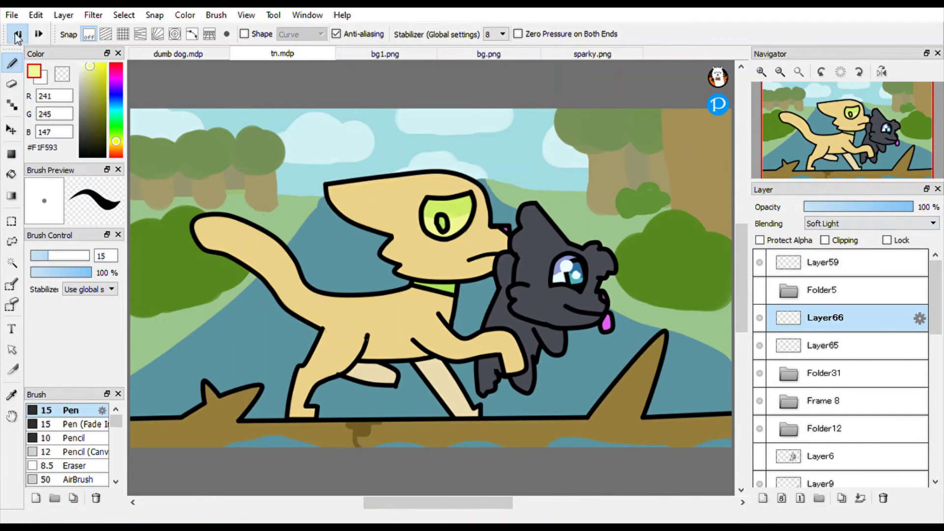
pyautogui.click(83, 65)
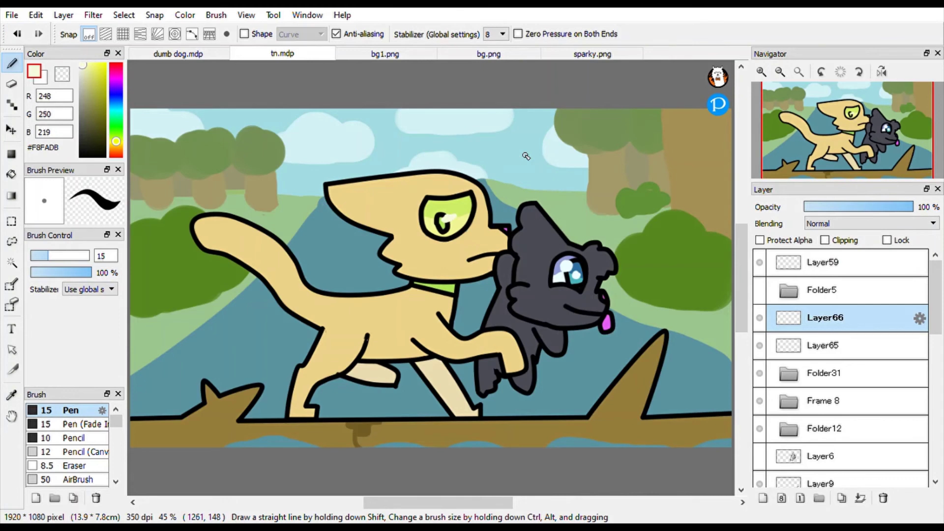
pyautogui.click(760, 290)
pyautogui.click(760, 291)
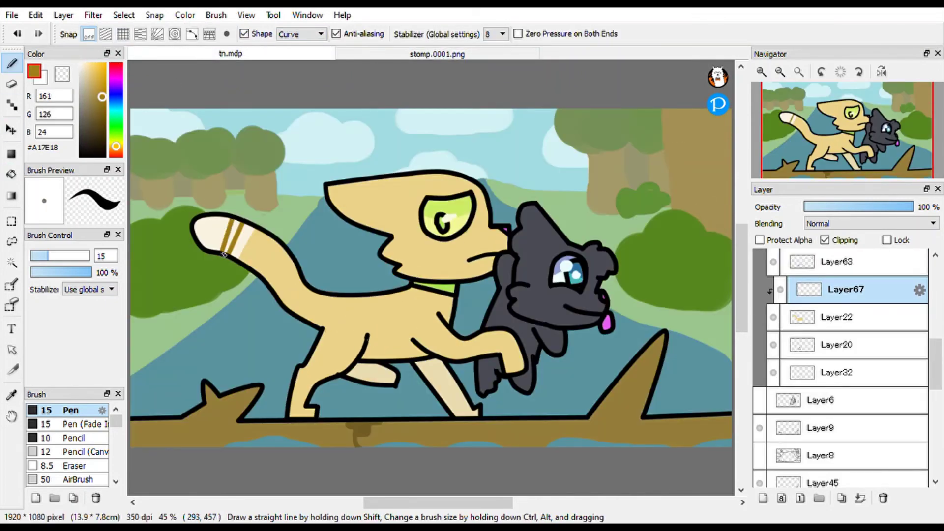
# Step: Fill the outlined stripes on the cat's white tail tip with brown #A17E18
pyautogui.press('g')
pyautogui.click(240, 236)
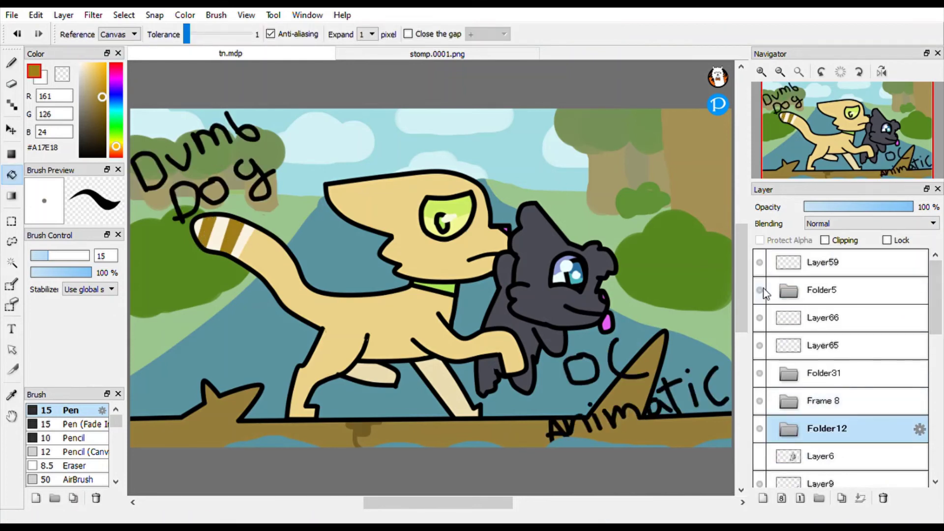
# Step: Show the rough cat sketch layer, move it above the colored cat, and lower its opacity
pyautogui.scroll(5, 841, 369)
pyautogui.scroll(-8, 841, 369)
pyautogui.click(828, 392)
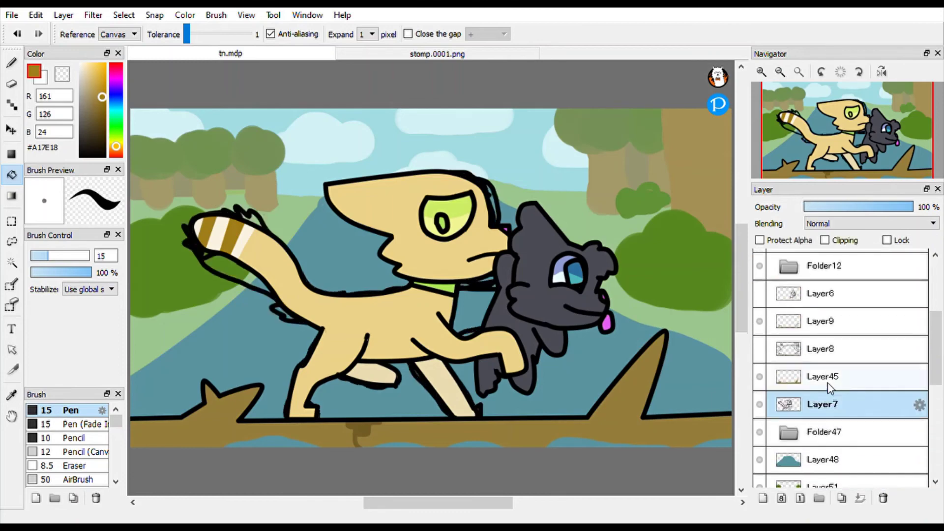
pyautogui.moveTo(828, 392); pyautogui.dragTo(829, 300)
pyautogui.click(860, 207)
# Step: Draw jagged fur tufts along the tail's upper edge with a black size 12.3 Pen on a new layer above the cat's line art
pyautogui.click(818, 362)
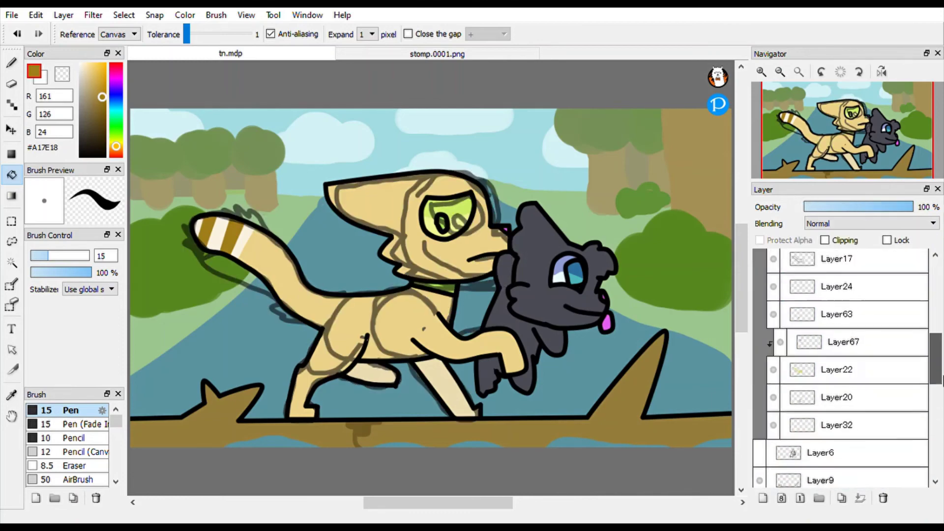
pyautogui.click(836, 344)
pyautogui.scroll(3, 776, 371)
pyautogui.click(836, 316)
pyautogui.scroll(5, 211, 231)
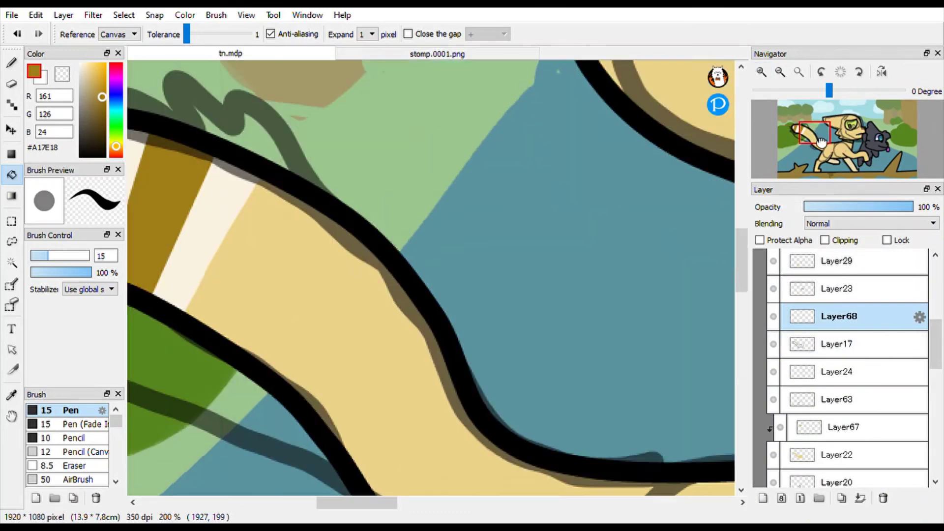
pyautogui.press('p')
pyautogui.moveTo(101, 140); pyautogui.dragTo(80, 157)
pyautogui.moveTo(438, 278)
pyautogui.mouseDown()
pyautogui.moveTo(430, 276)
pyautogui.moveTo(433, 283)
pyautogui.mouseUp()
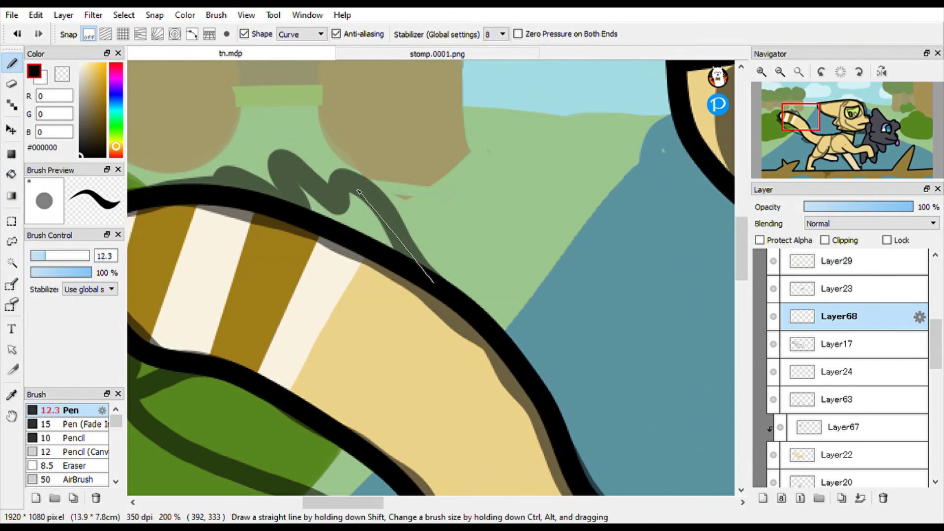
pyautogui.moveTo(358, 191)
pyautogui.mouseDown()
pyautogui.moveTo(275, 155)
pyautogui.moveTo(236, 195)
pyautogui.moveTo(391, 251)
pyautogui.mouseUp()
# Step: Duplicate the cat's line art layer and erase the old tail outline beneath the upper tufts with the size 8.5 Eraser
pyautogui.click(836, 344)
pyautogui.click(842, 498)
pyautogui.press('e')
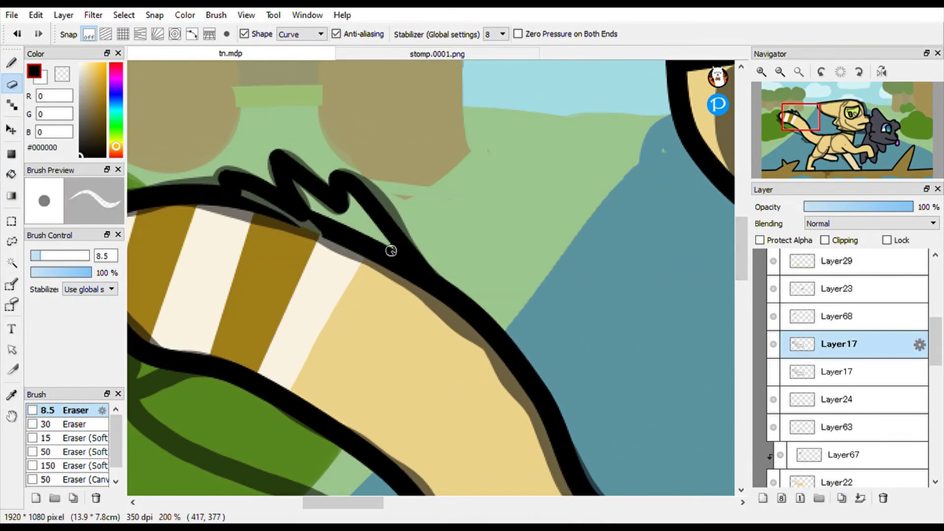
pyautogui.press('g')
pyautogui.press('e')
pyautogui.moveTo(314, 223); pyautogui.dragTo(404, 273)
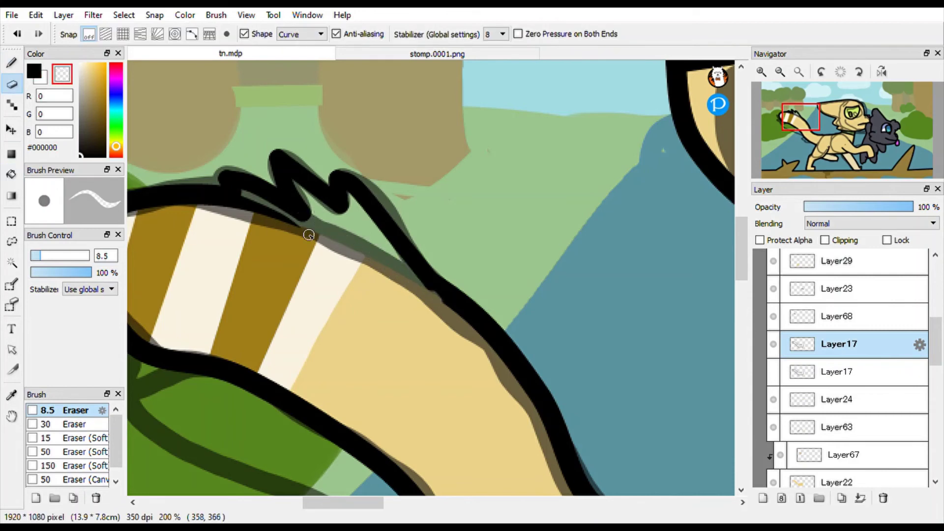
# Step: Draw a fur tuft under the base of the tail in black and remove the old outline it replaces
pyautogui.moveTo(801, 116); pyautogui.dragTo(805, 142)
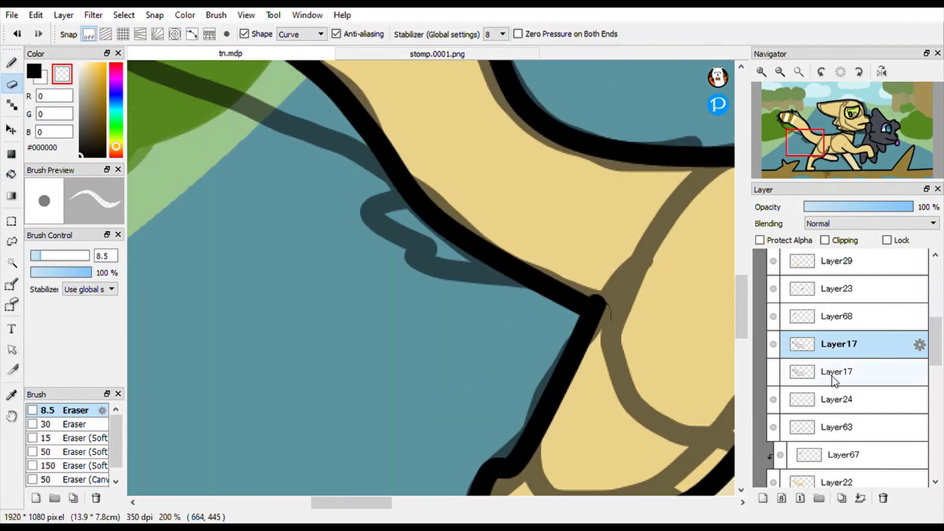
pyautogui.click(836, 316)
pyautogui.press('b')
pyautogui.moveTo(527, 273); pyautogui.dragTo(414, 259)
pyautogui.keyDown('shift'); pyautogui.click(380, 190); pyautogui.keyUp('shift')
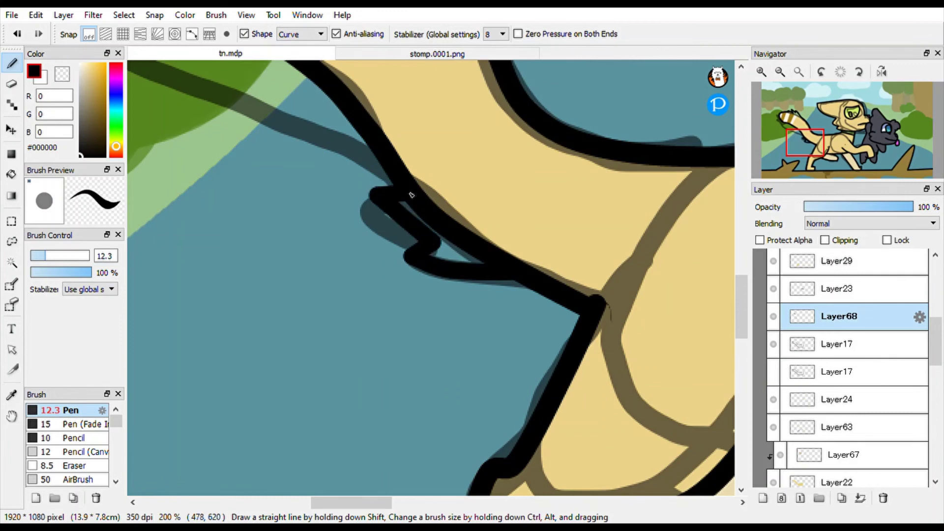
pyautogui.press('e')
pyautogui.hotkey('ctrl', 'Down')
pyautogui.press('g')
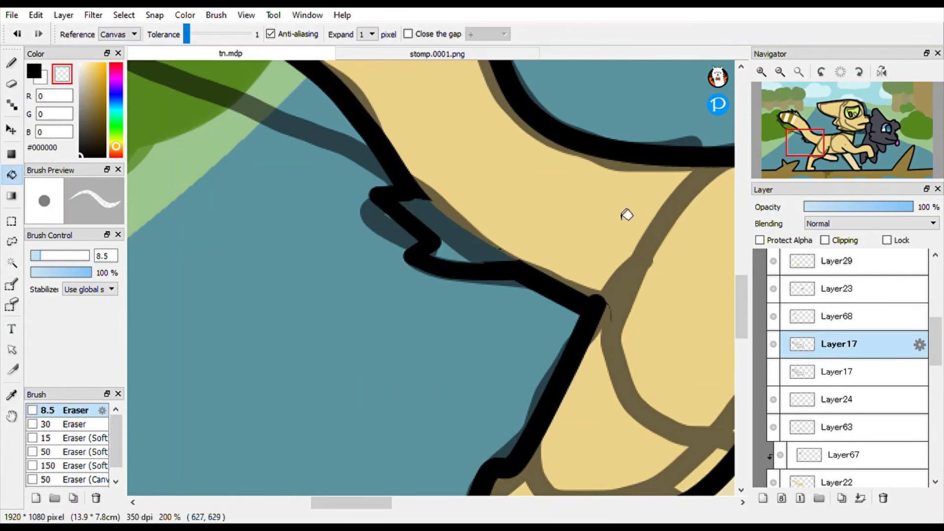
# Step: Draw spiky fur tufts around the tail's tip with black size 12.3 Pen curves on the tuft layer
pyautogui.moveTo(805, 143); pyautogui.dragTo(790, 119)
pyautogui.press('b')
pyautogui.click(813, 310)
pyautogui.moveTo(312, 316)
pyautogui.mouseDown()
pyautogui.moveTo(208, 289)
pyautogui.moveTo(232, 284)
pyautogui.mouseUp()
pyautogui.moveTo(197, 205)
pyautogui.mouseDown()
pyautogui.moveTo(223, 186)
pyautogui.moveTo(238, 211)
pyautogui.mouseUp()
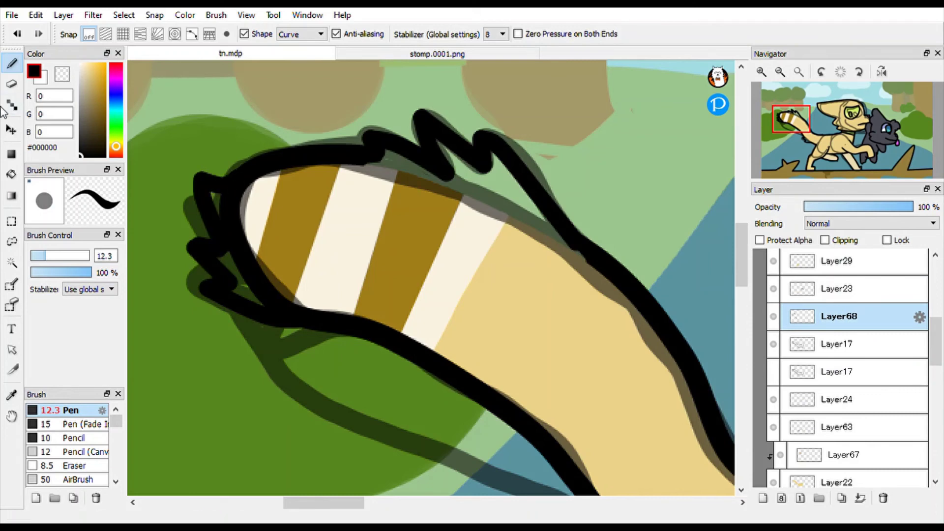
# Step: Erase the old outline inside the tail tip's fur tufts with the size 8.5 Eraser and hide the sketch overlay
pyautogui.press('e')
pyautogui.hotkey('ctrl', 'Down')
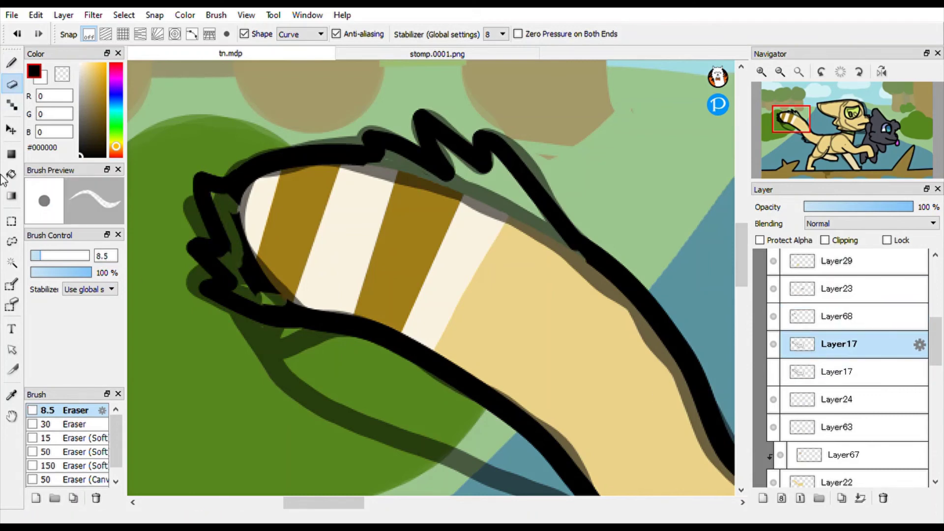
pyautogui.press('g')
pyautogui.click(262, 274)
pyautogui.scroll(3, 850, 422)
pyautogui.click(762, 290)
pyautogui.scroll(-3, 821, 344)
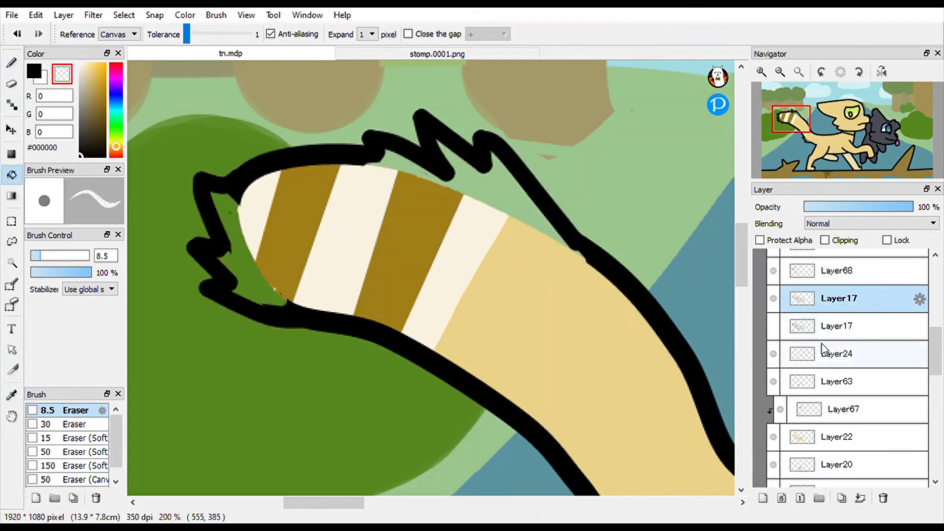
# Step: Fill the empty tail tufts with the tan body color #EBD287 on a new layer below the cat's base color
pyautogui.click(841, 417)
pyautogui.hotkey('ctrl', 'shift', 'n')
pyautogui.keyDown('alt'); pyautogui.click(595, 291); pyautogui.keyUp('alt')
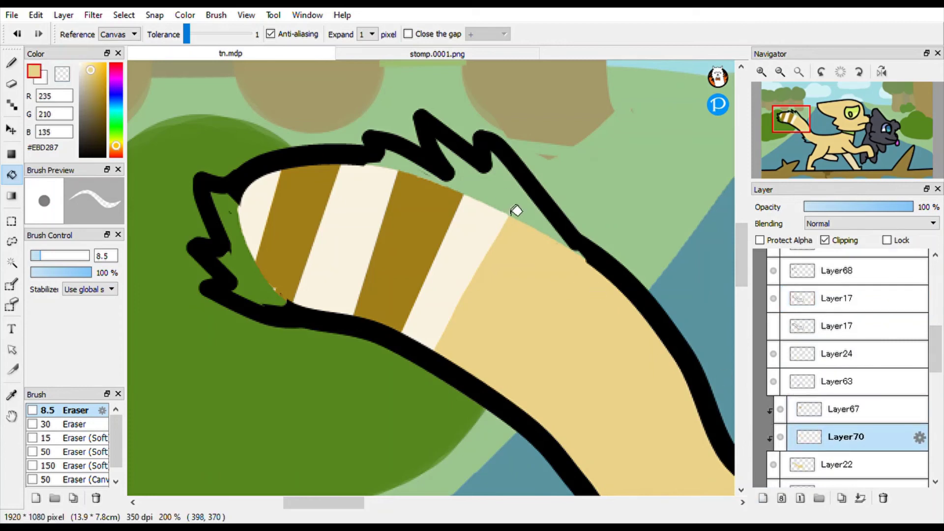
pyautogui.hotkey('ctrl', 'shift', 'n')
pyautogui.click(502, 221)
# Step: Recolor the tufts at the tail's tip and upper edge cream #F9F2E0 on a layer clipped to the tuft fill
pyautogui.keyDown('alt'); pyautogui.click(447, 288); pyautogui.keyUp('alt')
pyautogui.press('b')
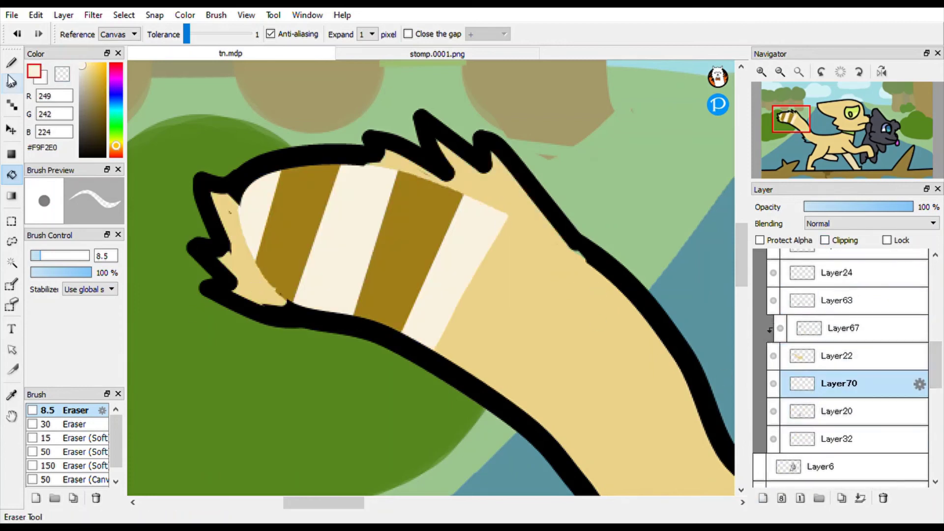
pyautogui.press('g')
pyautogui.click(261, 291)
pyautogui.click(476, 202)
# Step: Extend the brown #A17E18 tail stripes into the upper and tip tufts with the size 12.3 Pen and bucket fill
pyautogui.keyDown('alt'); pyautogui.click(408, 179); pyautogui.keyUp('alt')
pyautogui.press('b')
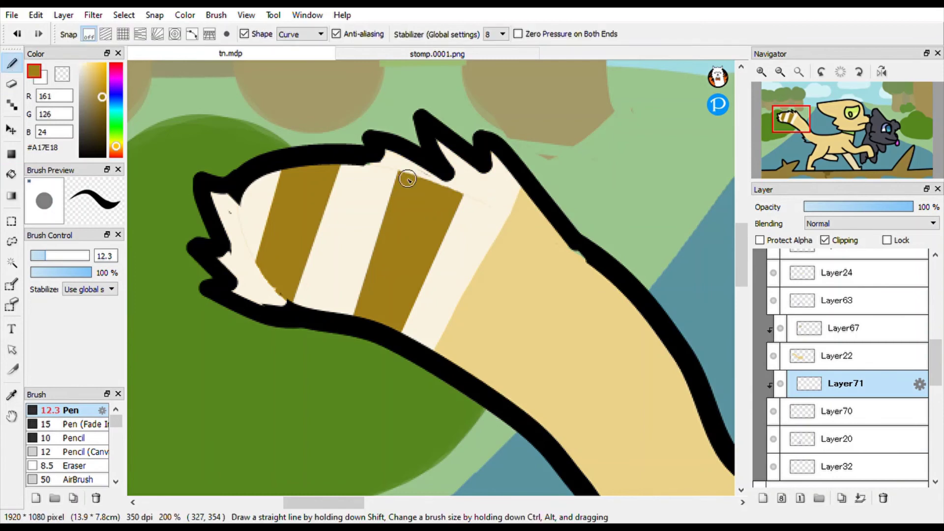
pyautogui.moveTo(264, 266); pyautogui.dragTo(253, 300)
pyautogui.click(11, 175)
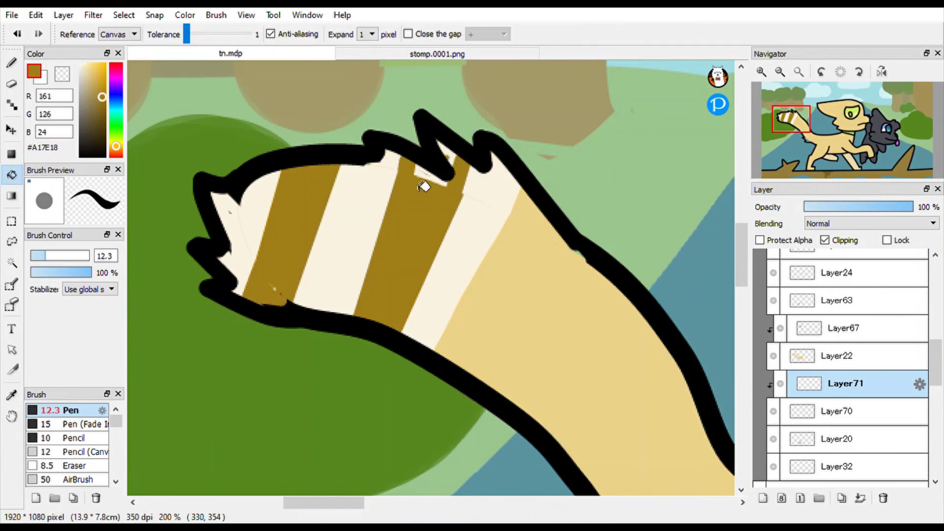
pyautogui.press('b')
pyautogui.moveTo(386, 154); pyautogui.dragTo(443, 181)
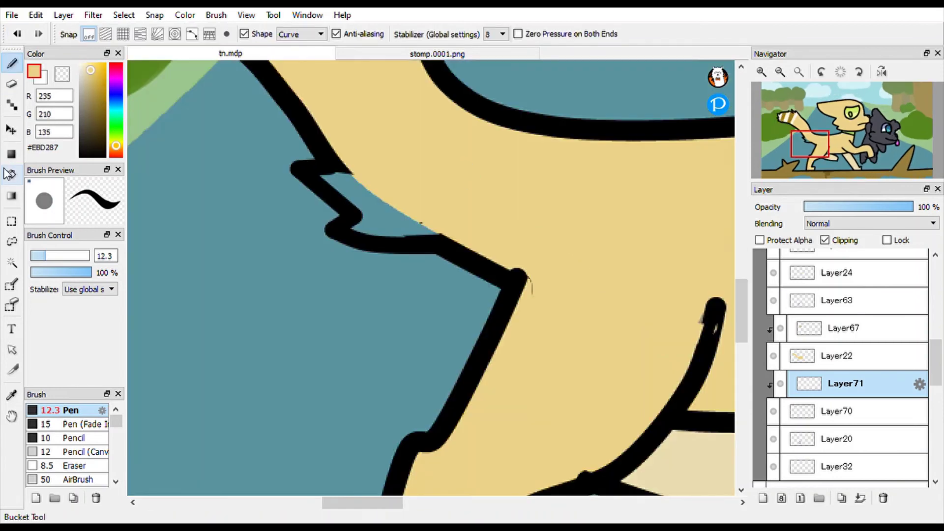
# Step: Fill the fur tuft under the tail's base with tan #EBD287 on Layer70
pyautogui.click(11, 175)
pyautogui.click(799, 71)
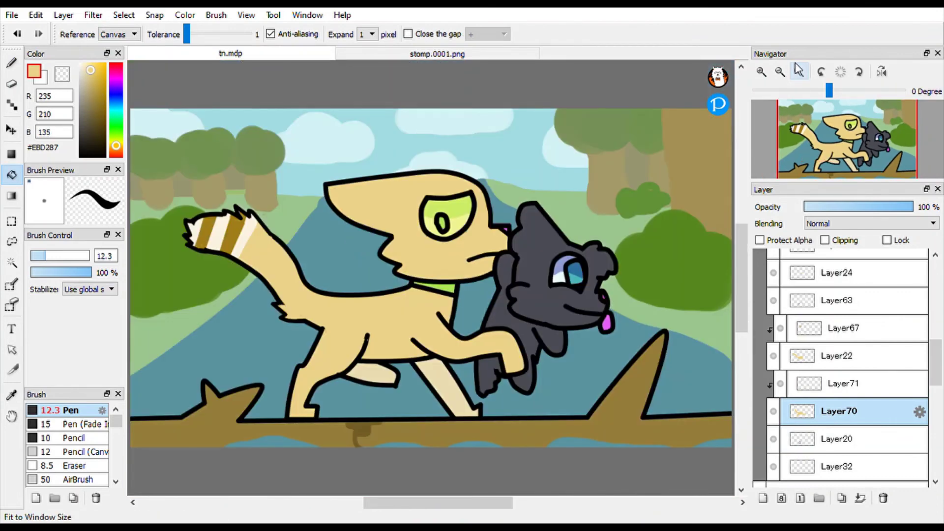
# Step: Draw a black size 12.3 fur tuft behind the collar on Layer68 and erase the old back outline beneath it on Layer17
pyautogui.scroll(3, 832, 353)
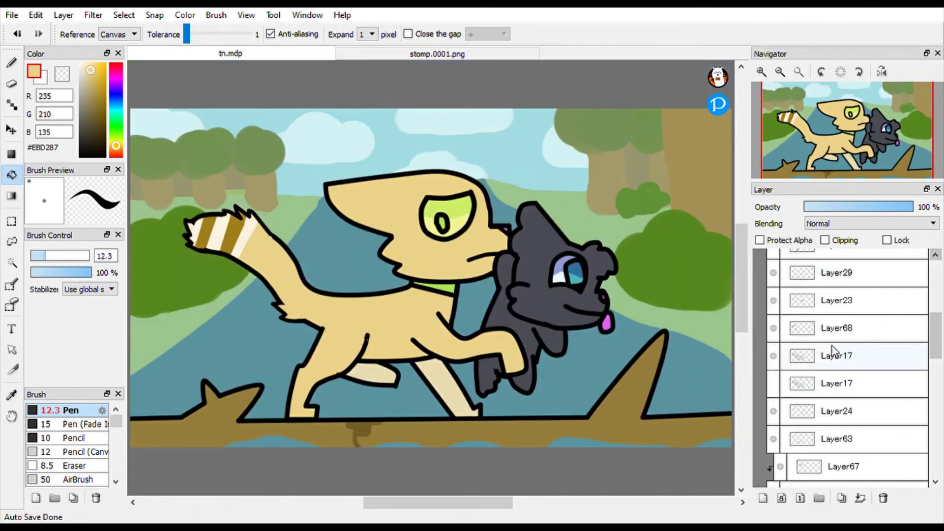
pyautogui.click(836, 355)
pyautogui.hotkey('ctrl', '+')
pyautogui.hotkey('ctrl', '+')
pyautogui.press('b')
pyautogui.hotkey('ctrl', 'Up')
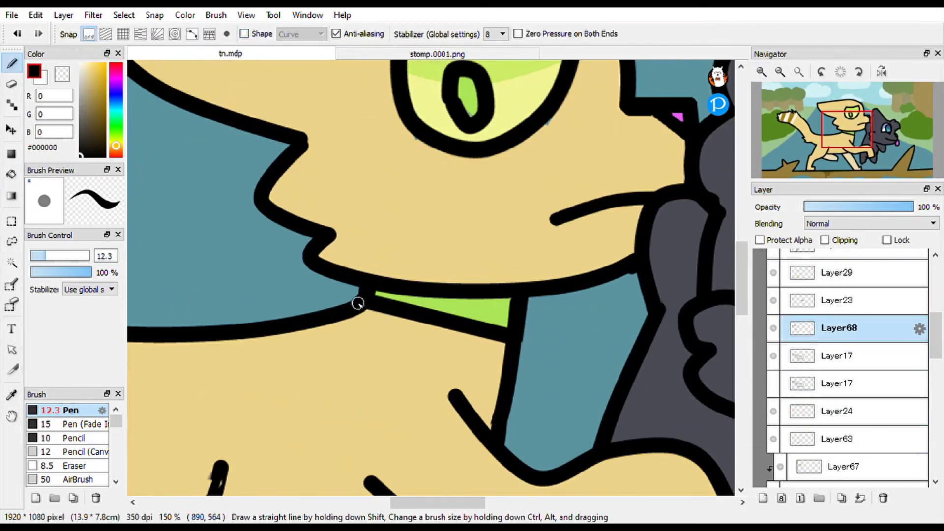
pyautogui.press('e')
pyautogui.hotkey('ctrl', 'Down')
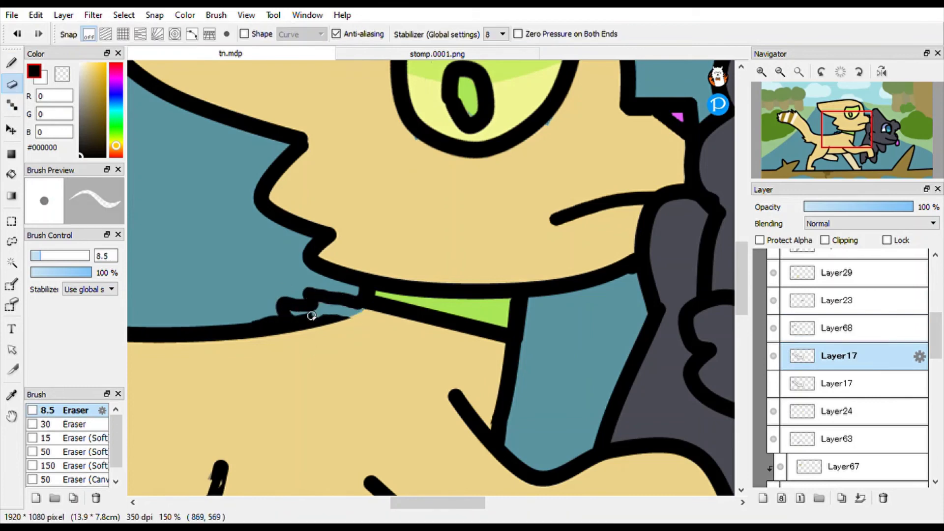
# Step: Fill the new fur tuft behind the collar with tan #EBD287 on Layer70
pyautogui.press('g')
pyautogui.scroll(-2, 287, 313)
pyautogui.scroll(-3, 839, 443)
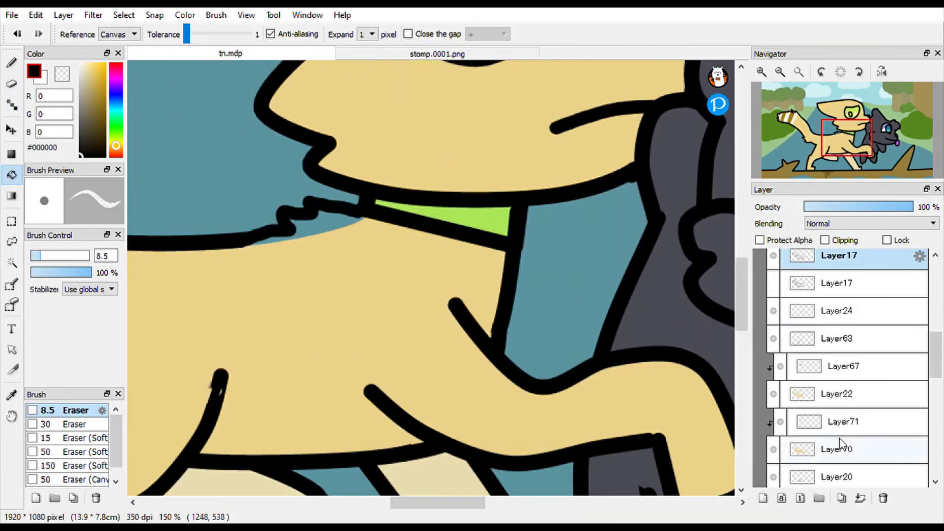
pyautogui.click(839, 447)
pyautogui.scroll(1, 839, 447)
pyautogui.click(800, 71)
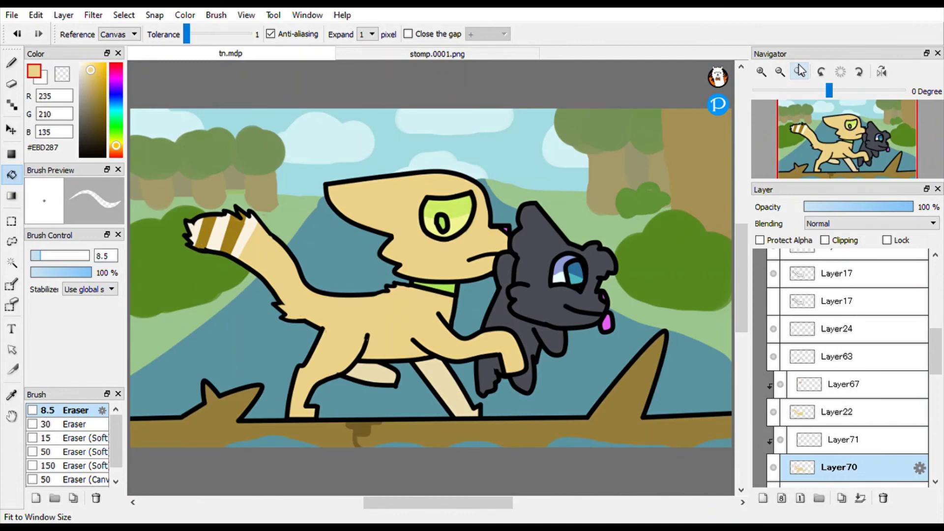
# Step: Paint a brown patch on the cat's forehead on a layer clipped to the head color
pyautogui.scroll(8, 837, 393)
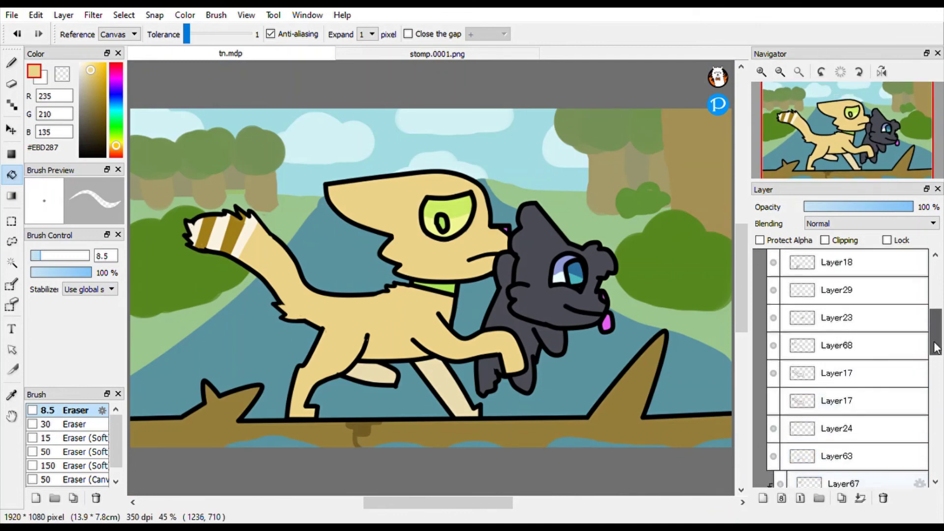
pyautogui.click(846, 396)
pyautogui.press('b')
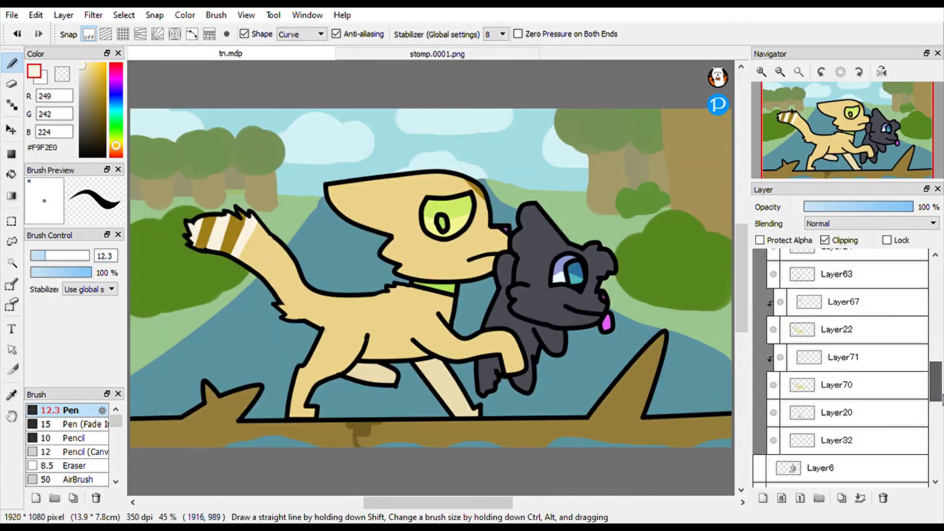
# Step: Outline and fill the cat's chest below the collar with cream #F9F2E0 on Layer67
pyautogui.scroll(-1, 942, 398)
pyautogui.click(843, 290)
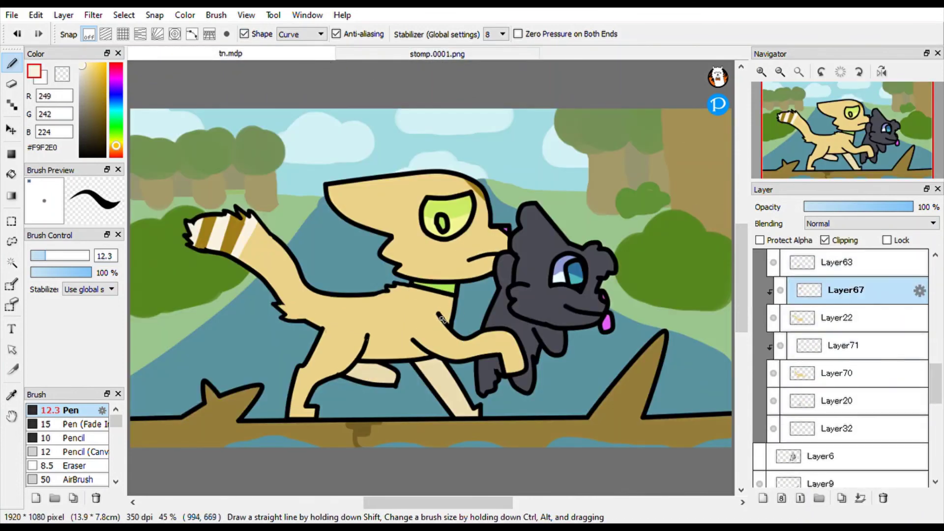
pyautogui.press('g')
pyautogui.click(437, 302)
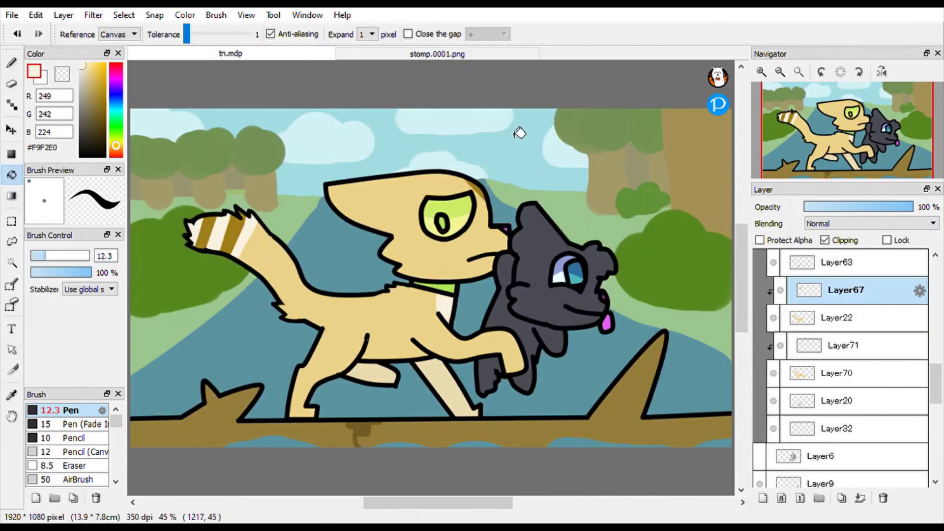
# Step: Look through the cat's layer folders, collapse Folder12 and show both characters' white eye highlights
pyautogui.scroll(3, 934, 297)
pyautogui.scroll(2, 934, 297)
pyautogui.click(831, 290)
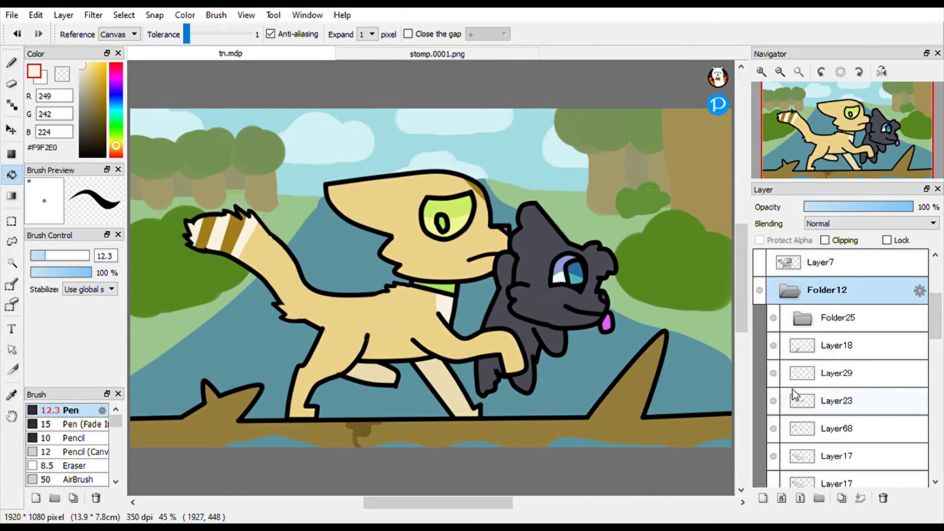
pyautogui.scroll(-5, 793, 389)
pyautogui.scroll(5, 810, 330)
pyautogui.click(826, 355)
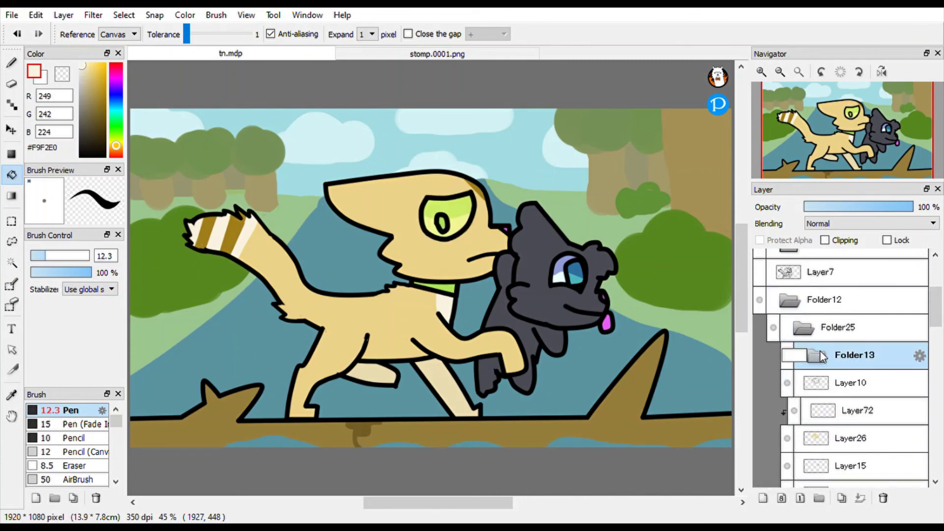
pyautogui.scroll(-4, 821, 351)
pyautogui.scroll(5, 924, 346)
pyautogui.scroll(-5, 909, 334)
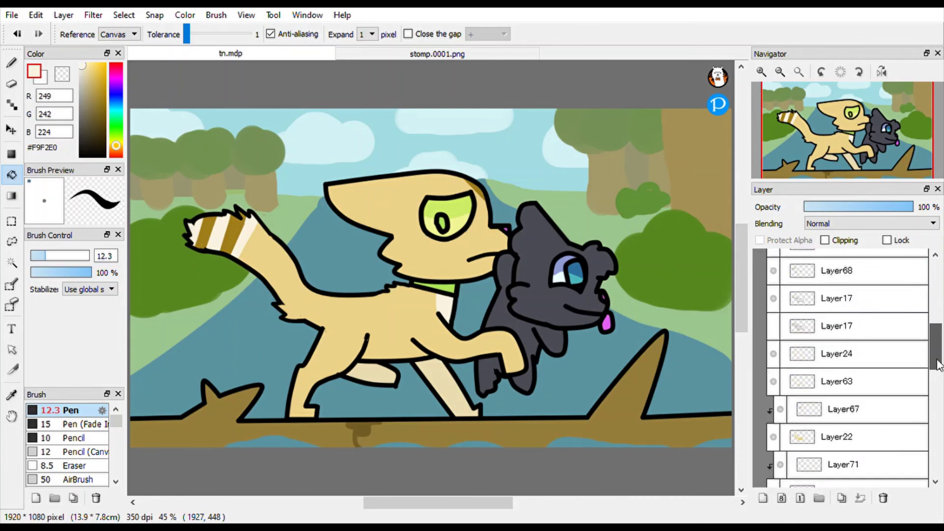
pyautogui.scroll(4, 925, 339)
pyautogui.click(807, 296)
pyautogui.scroll(-3, 791, 433)
pyautogui.scroll(8, 816, 373)
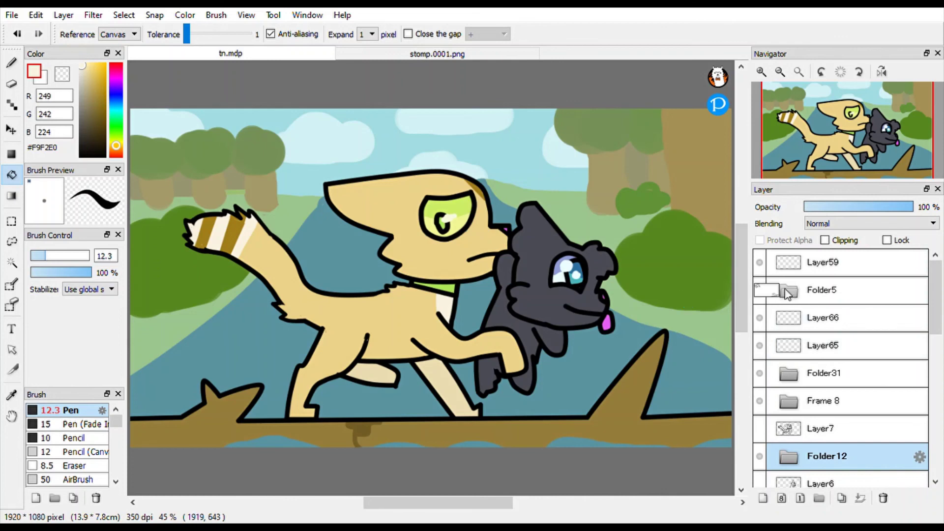
# Step: Move the cat's pupil in Folder62 slightly toward the muzzle within the eye
pyautogui.click(788, 456)
pyautogui.scroll(-3, 837, 393)
pyautogui.click(826, 347)
pyautogui.click(825, 376)
pyautogui.press('v')
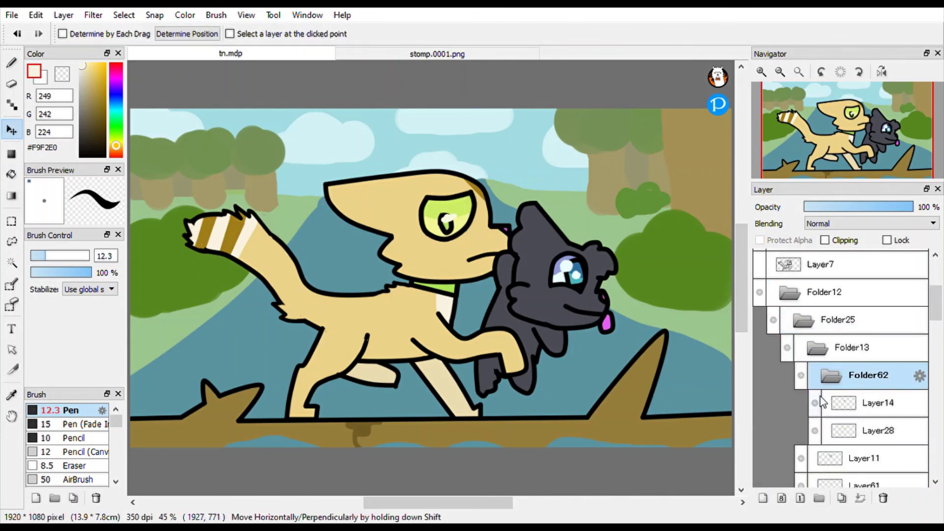
# Step: Collapse the cat's layer folders and shift the cat's eye highlight on Layer66 to line up with the pupil
pyautogui.click(836, 348)
pyautogui.click(794, 298)
pyautogui.moveTo(937, 345); pyautogui.dragTo(940, 364)
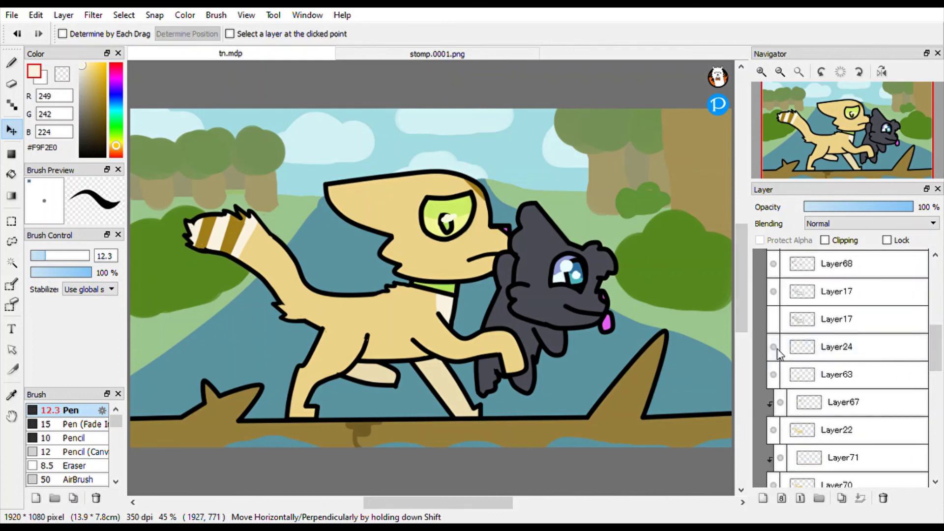
pyautogui.scroll(5, 777, 349)
pyautogui.scroll(4, 791, 318)
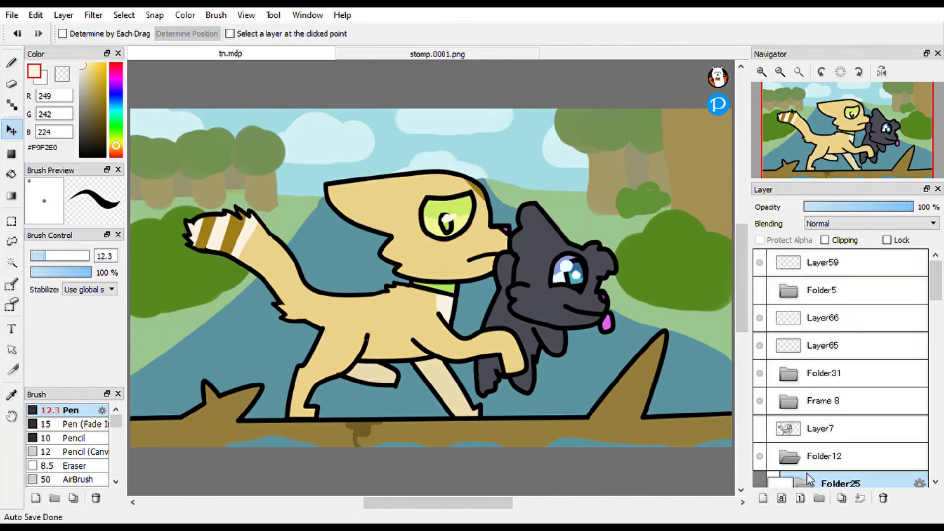
pyautogui.click(790, 318)
pyautogui.hotkey('ctrl', 'shift')
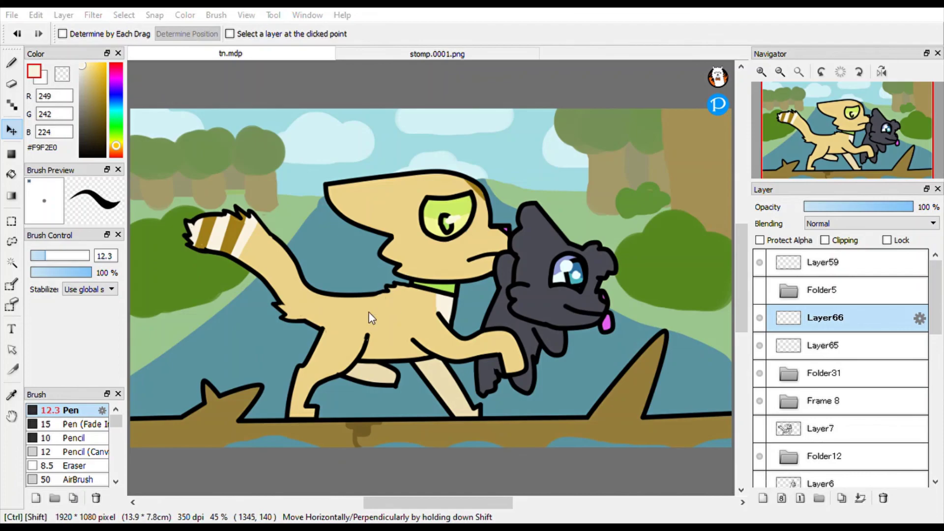